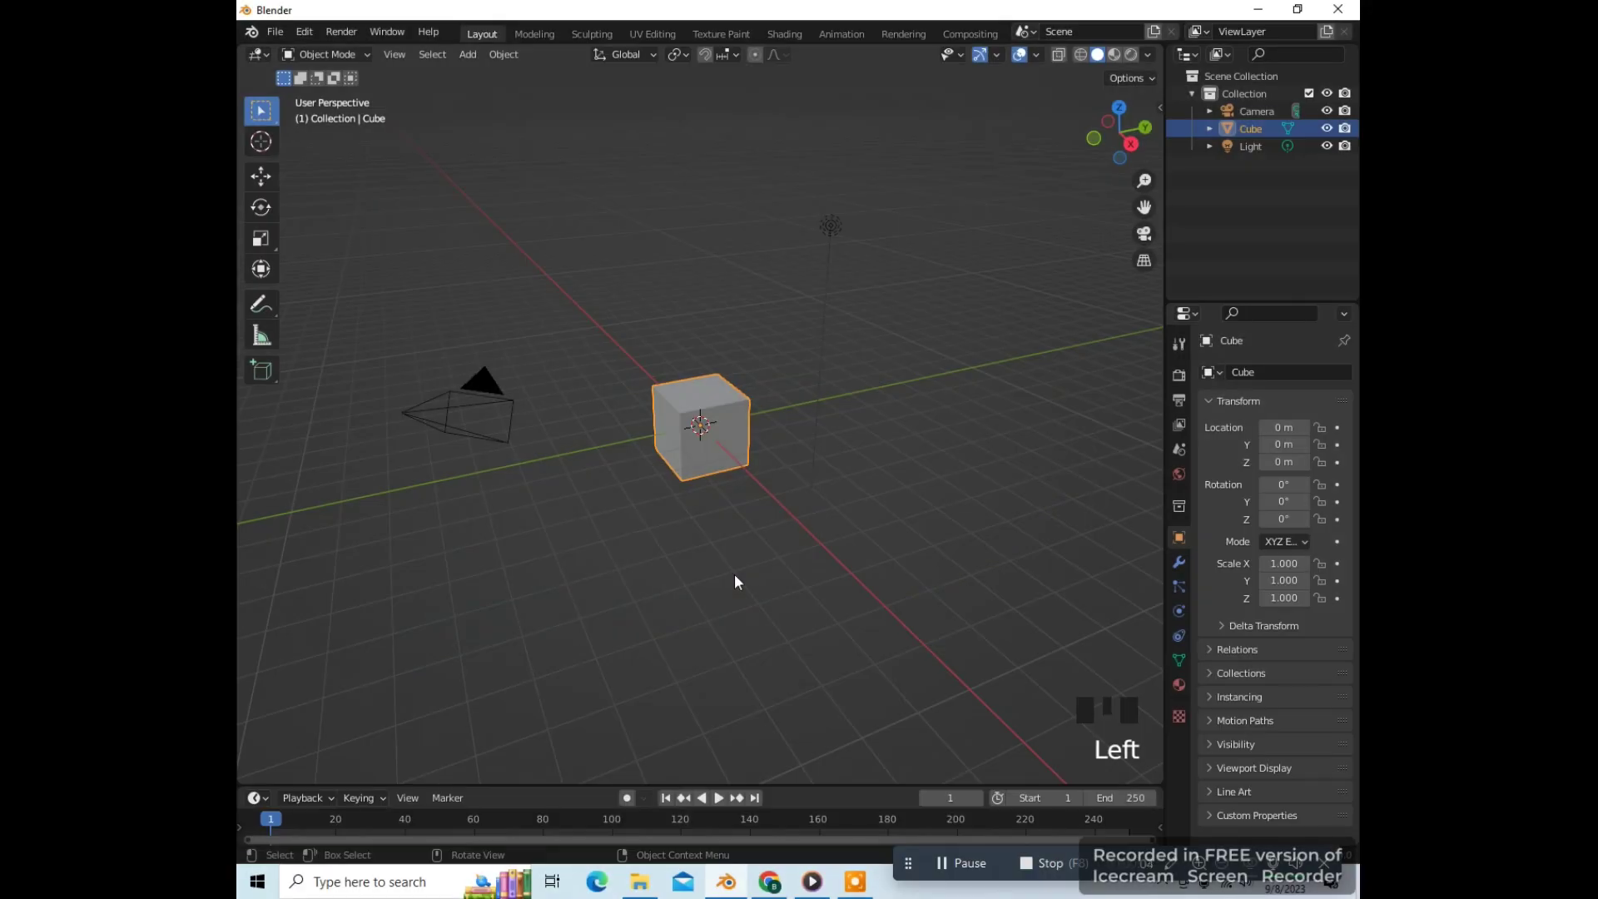
In Edit Mode, select the cube's front face and scale it down from the side view
key(KP_1)
scroll(746, 555, up, 3)
key(Tab)
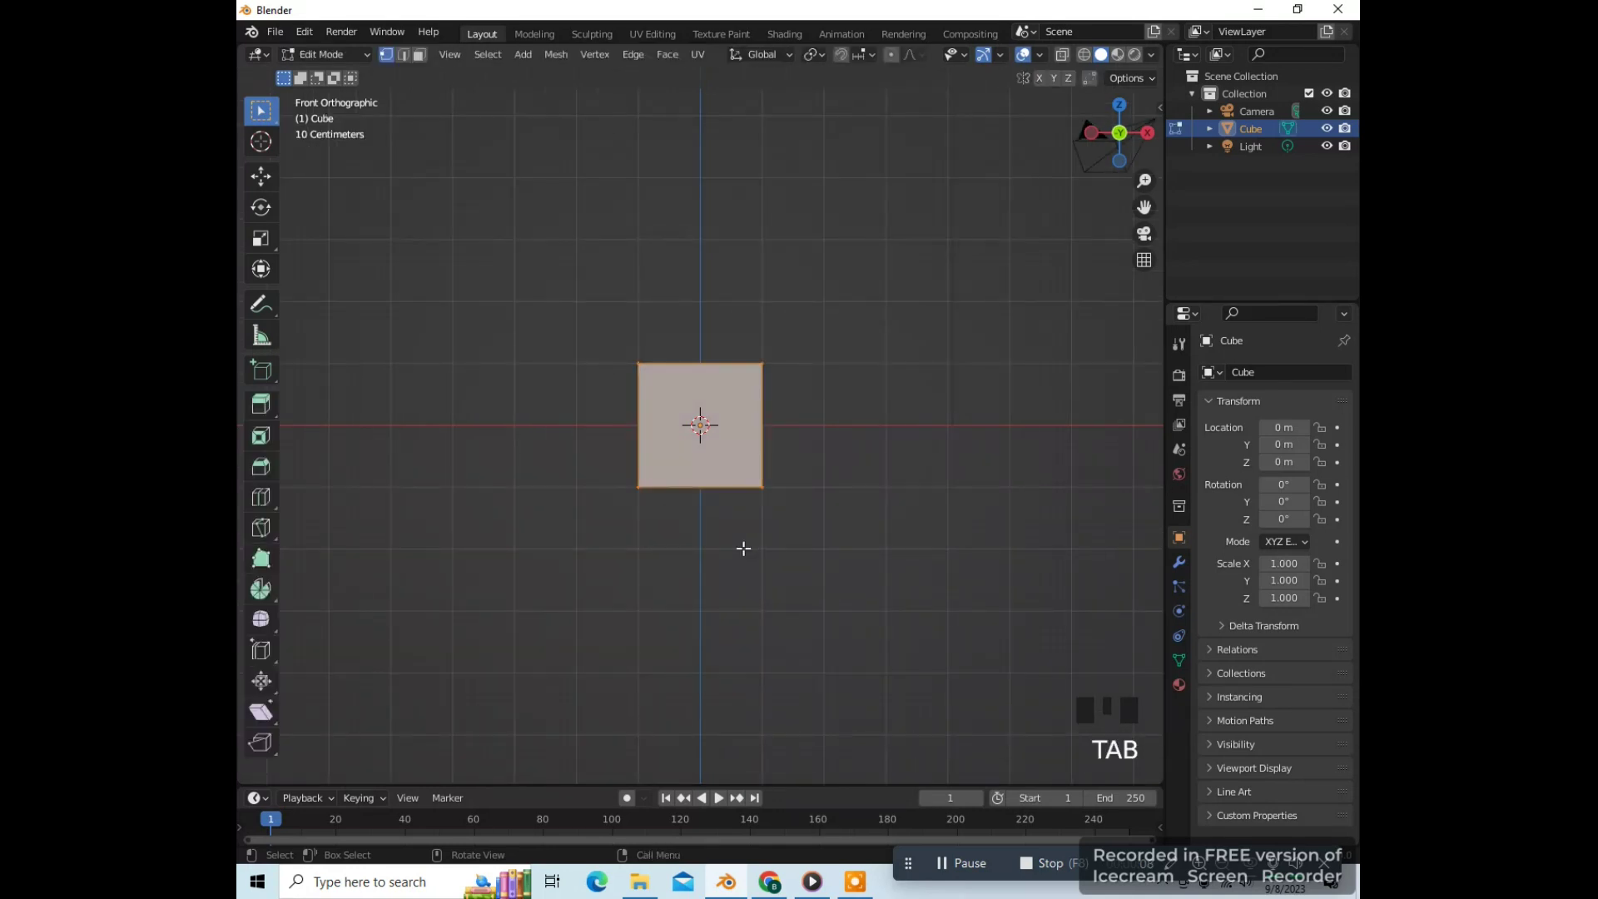
key(3)
click(722, 452)
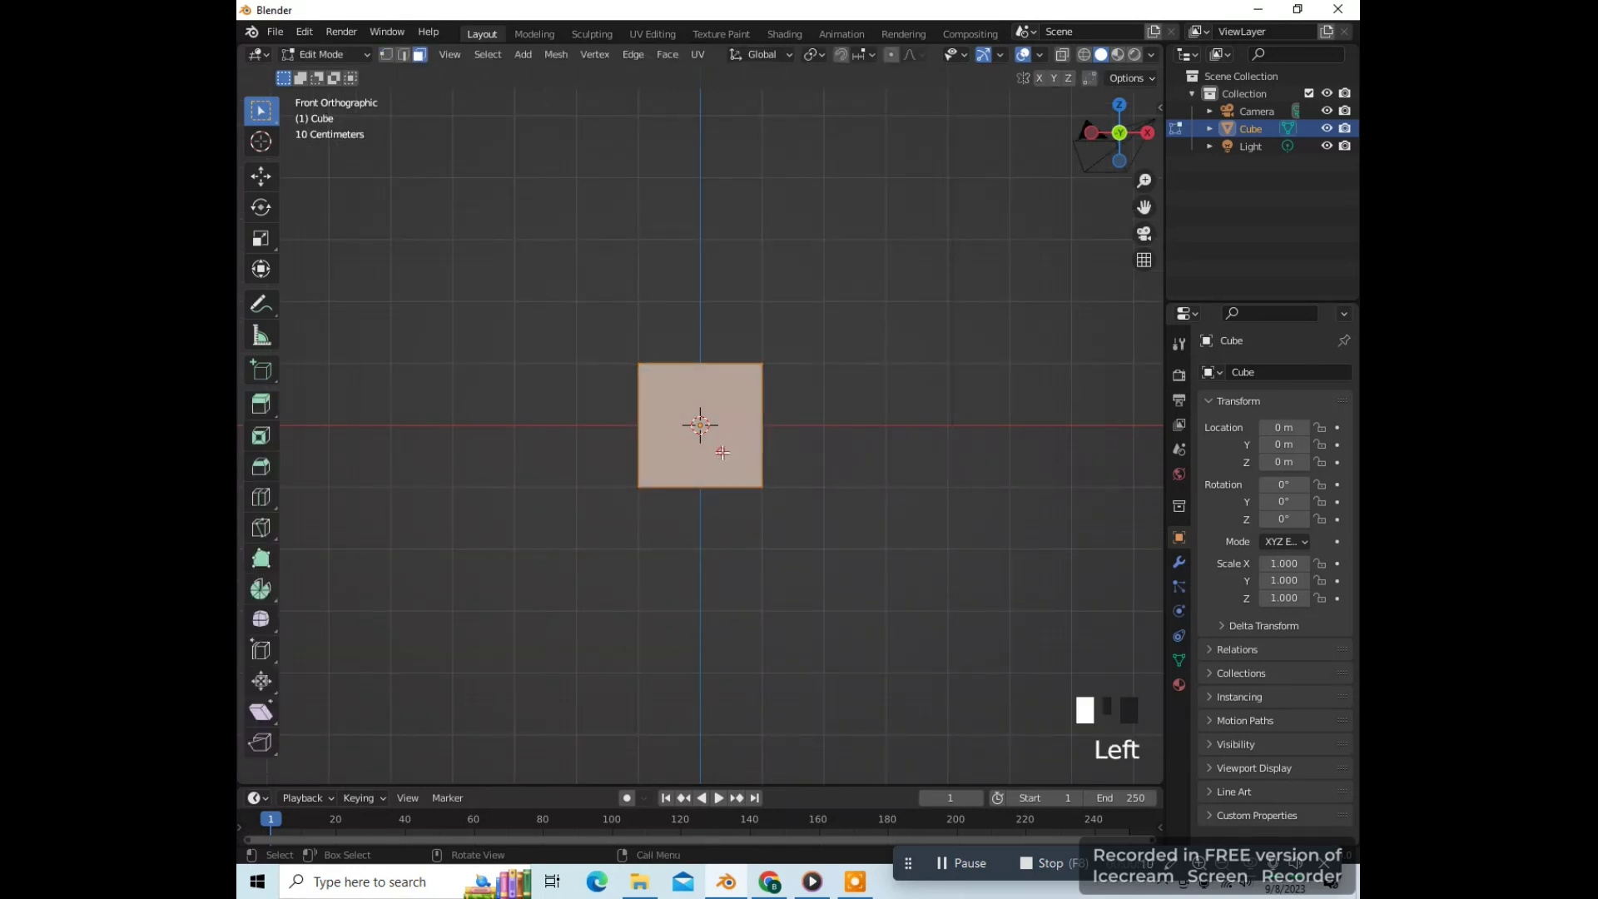
key(KP_3)
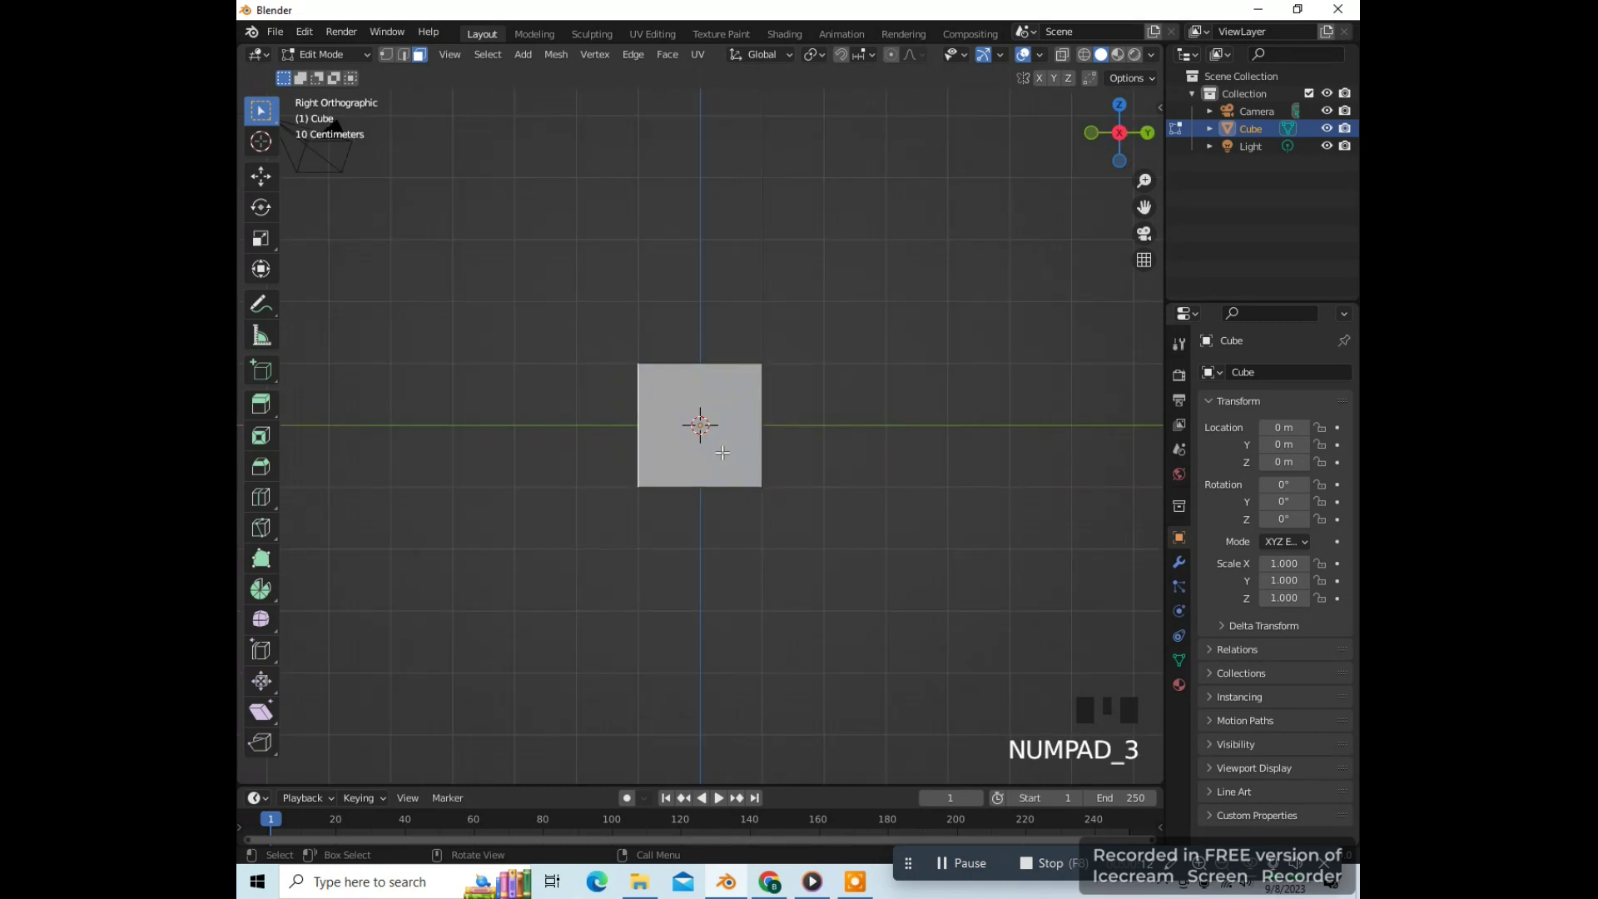
key(s)
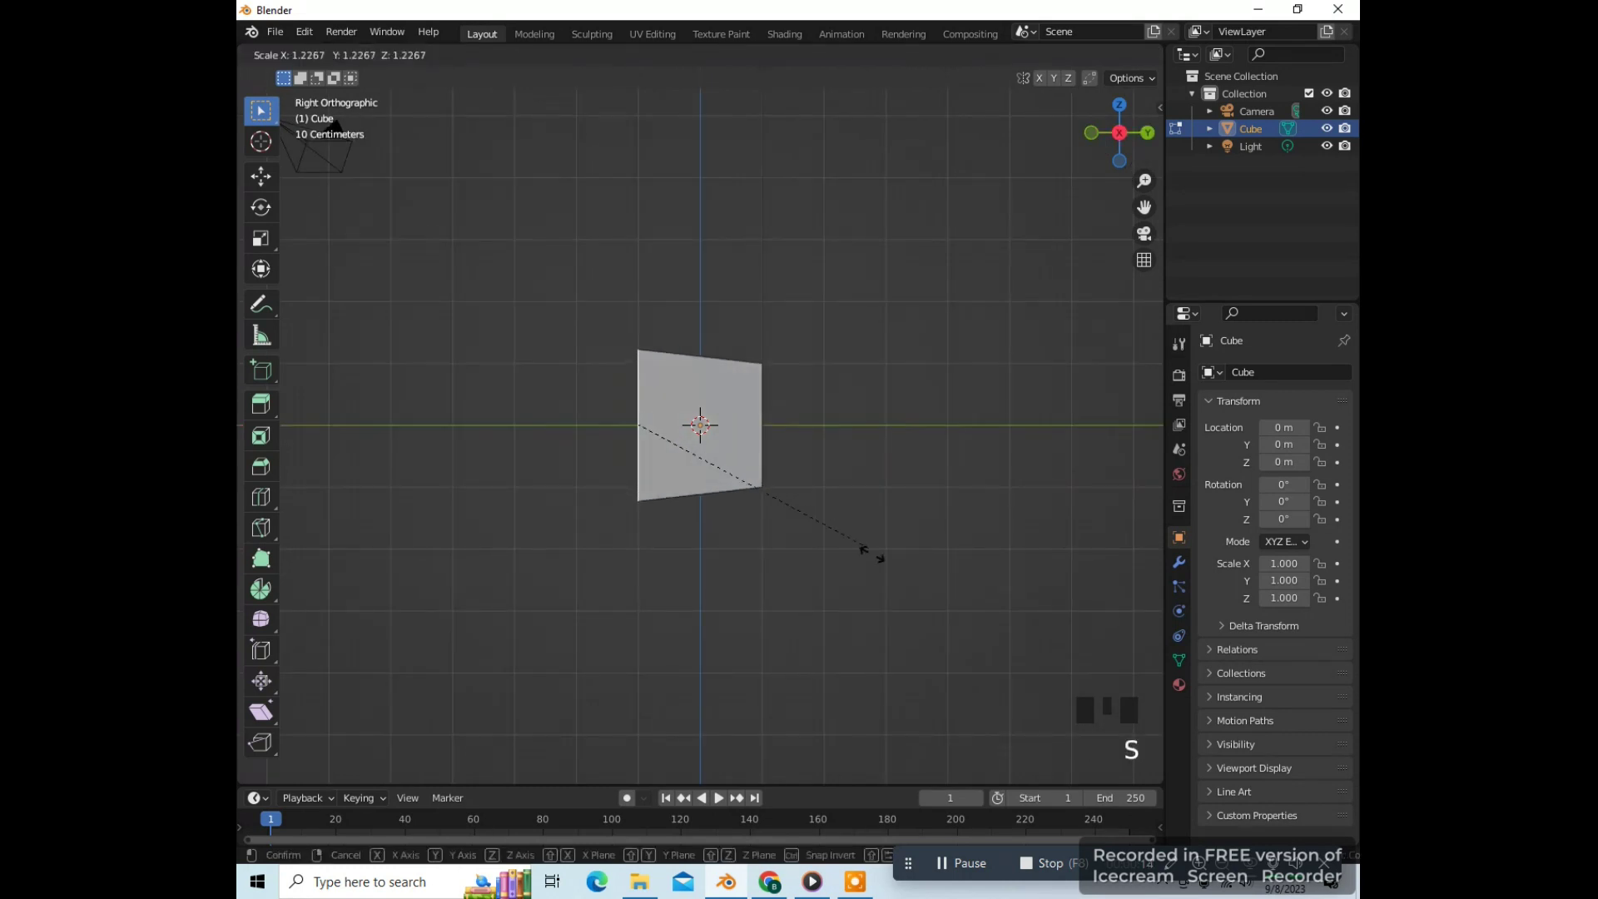
click(898, 599)
Tilt the face, shift it along Y, then rotate it again to form the wedge
key(r)
click(934, 532)
middle_drag(935, 532, 841, 553)
click(739, 446)
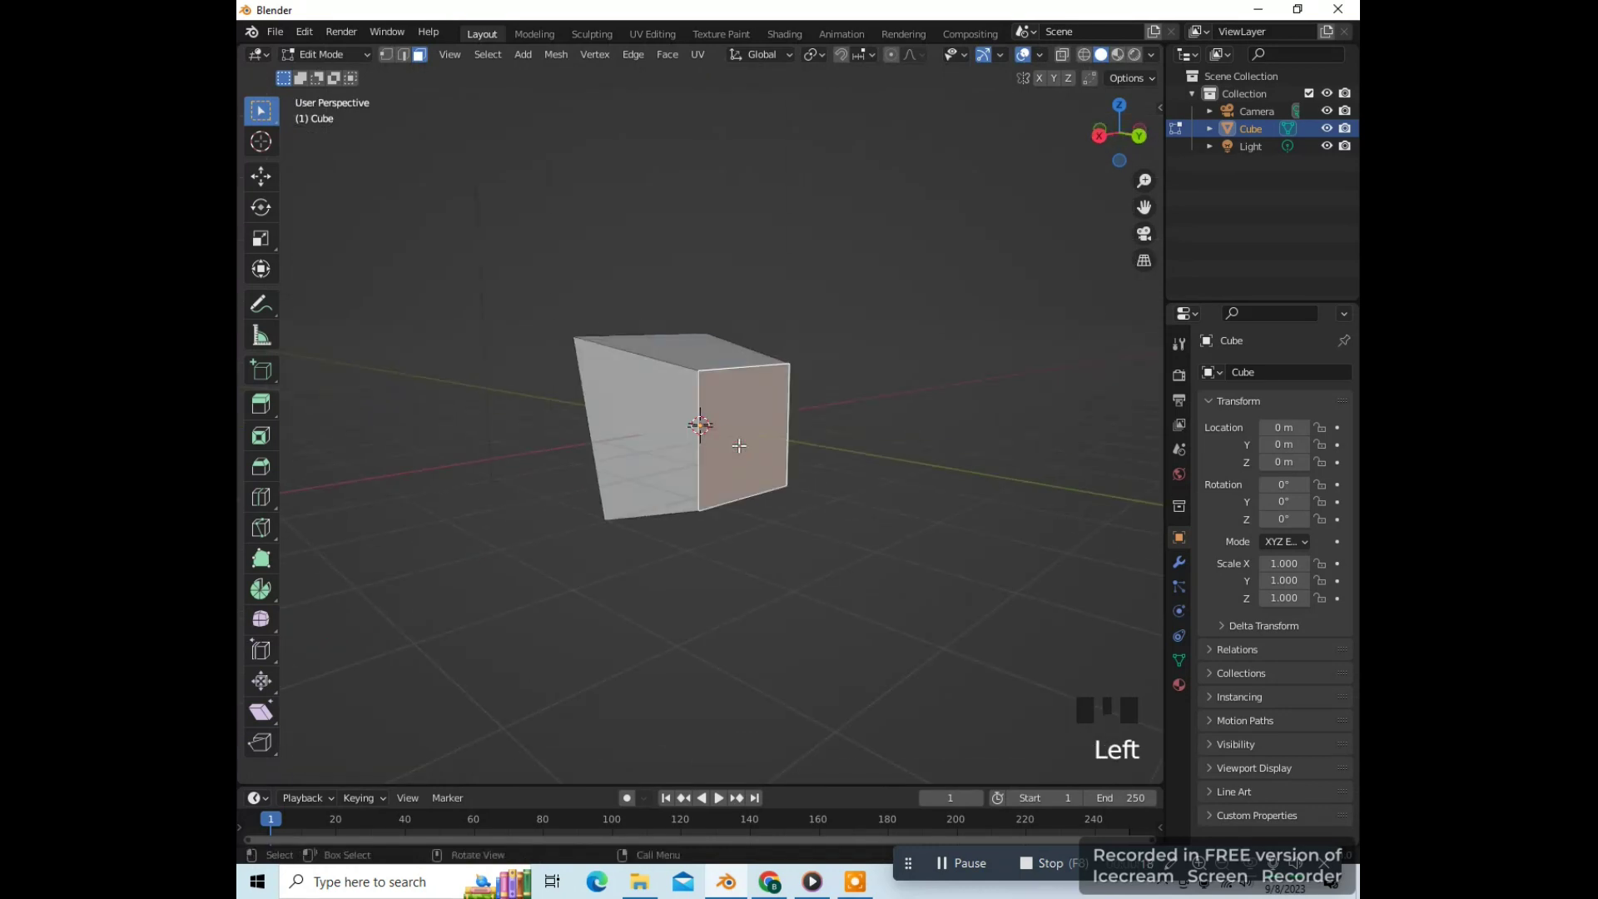
key(KP_3)
key(g)
middle_click(739, 446)
click(845, 447)
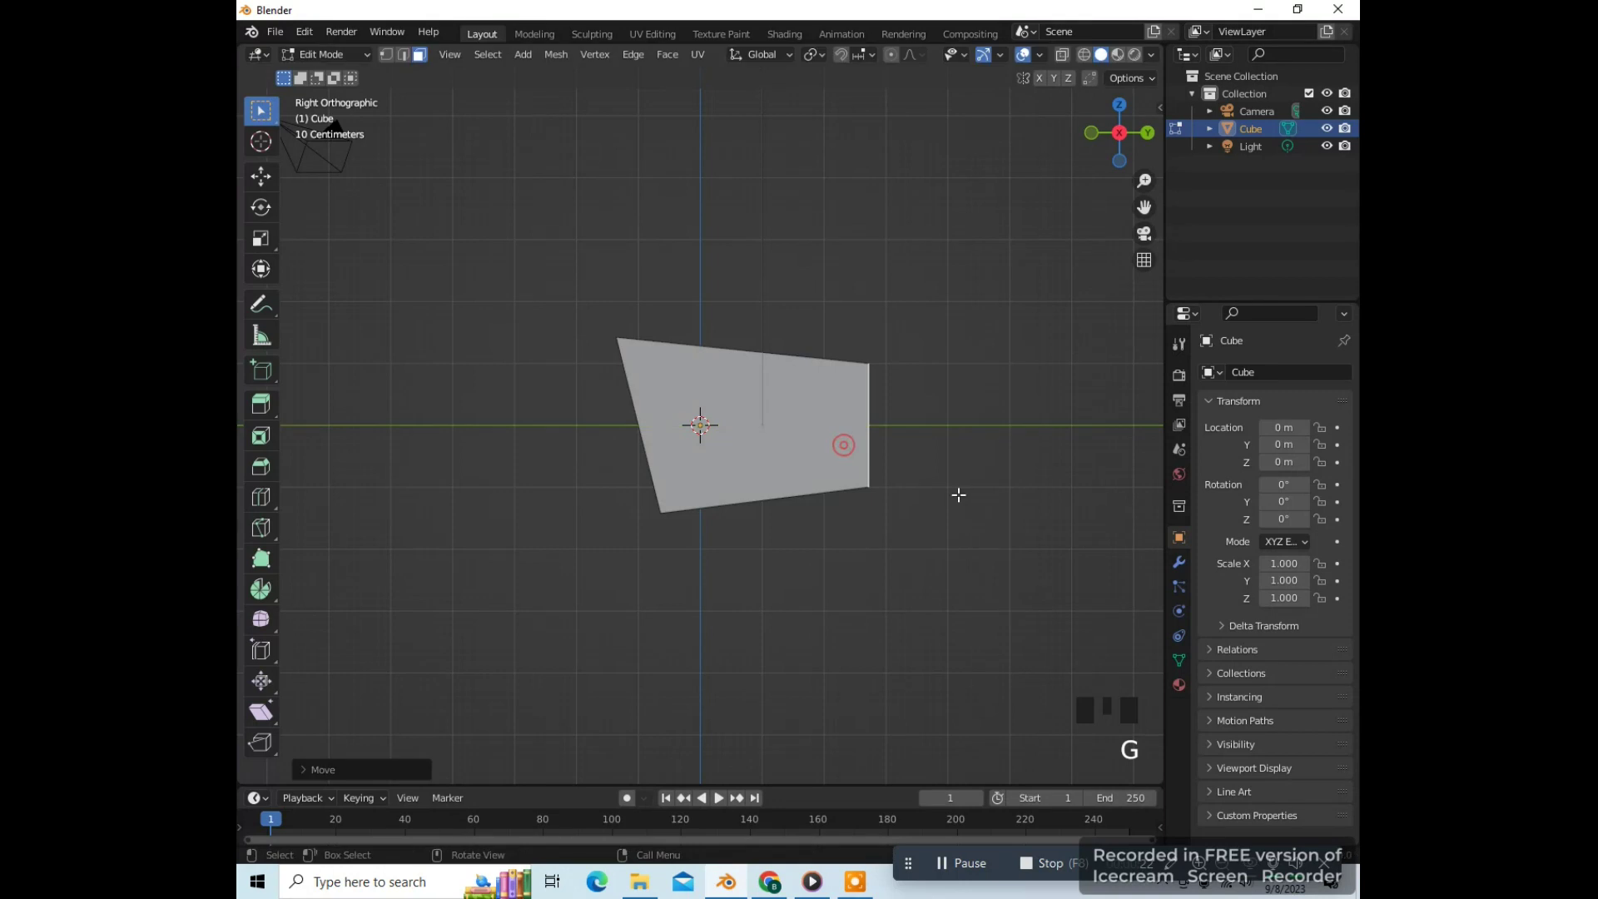
key(r)
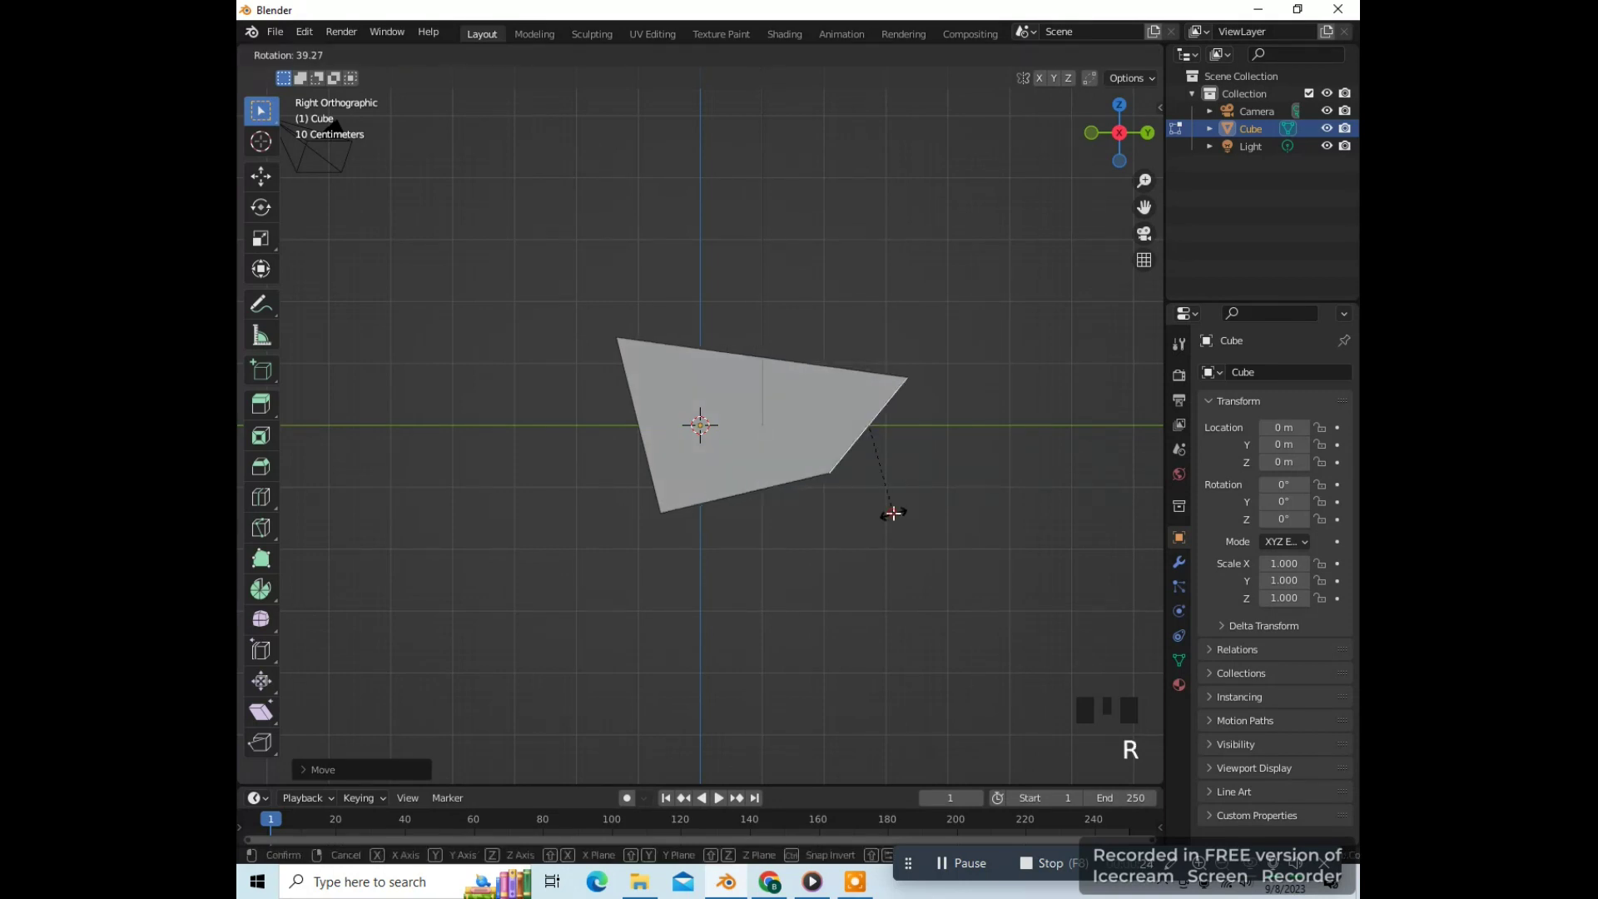
click(892, 510)
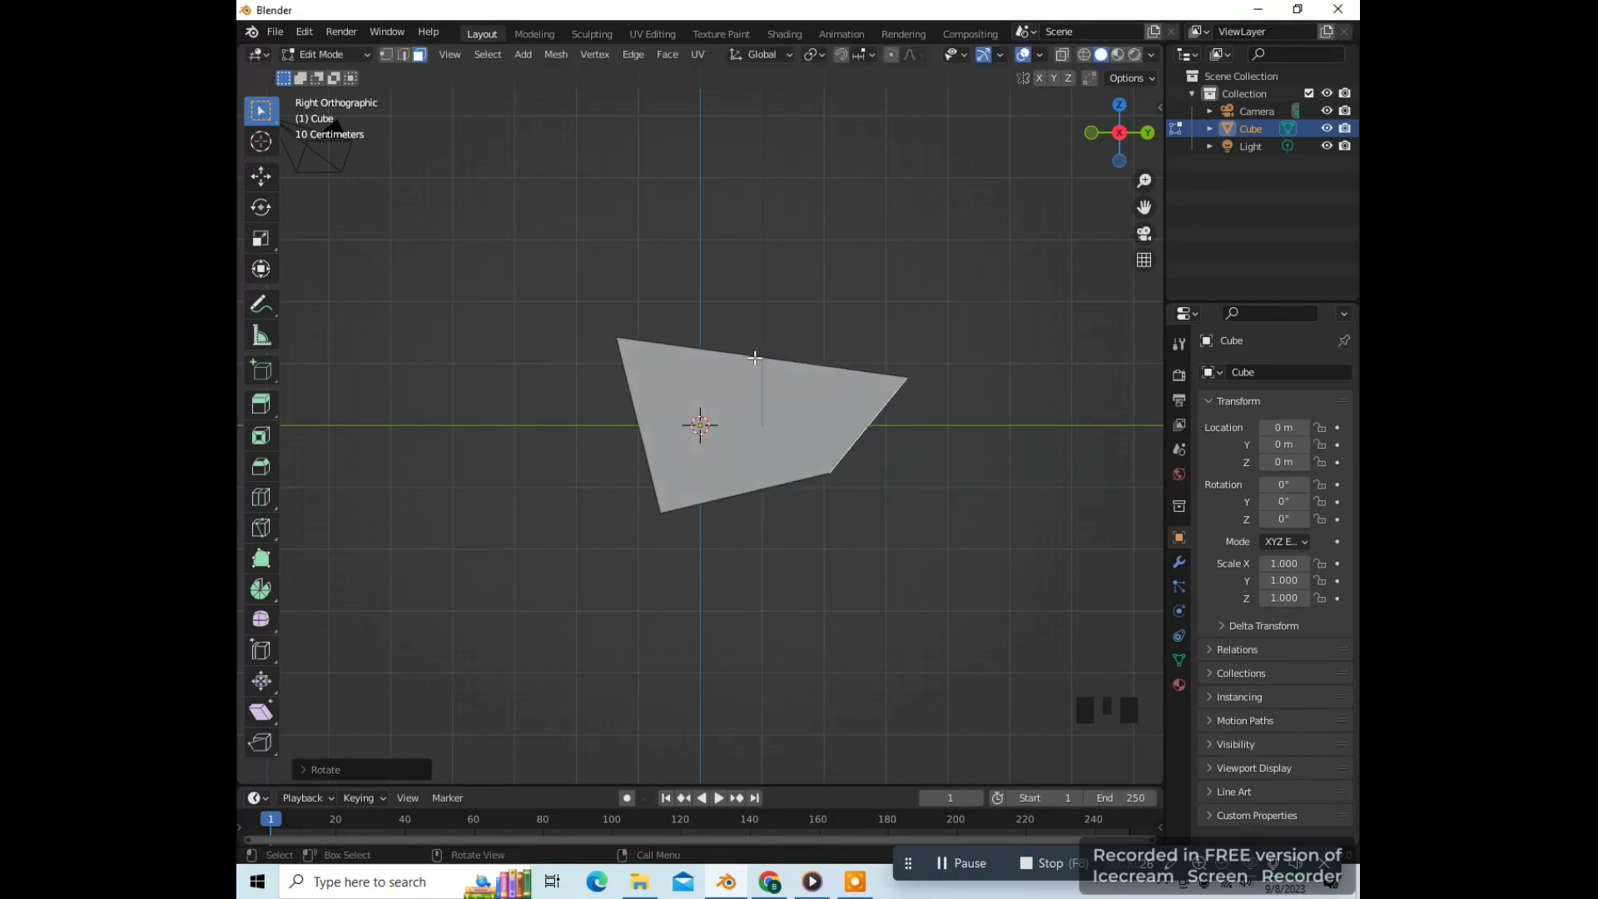
Add evenly spaced loop cuts across the wedge in both the vertical and horizontal directions
key(ctrl+r)
scroll(754, 358, up, 1)
click(754, 358)
right_click(754, 358)
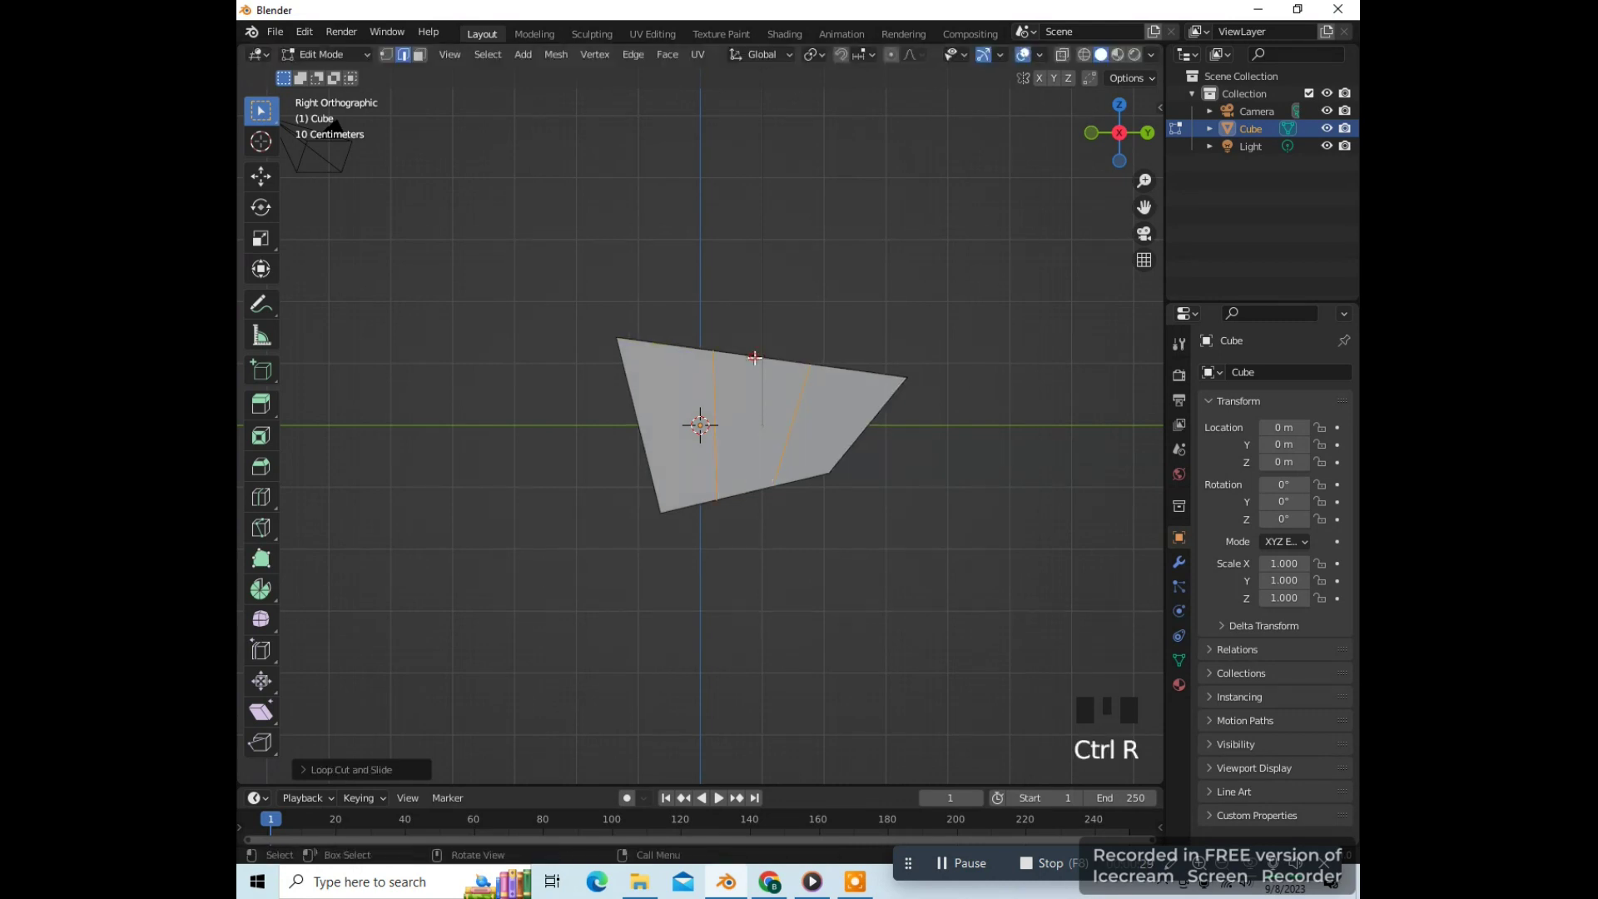
key(ctrl+r)
click(787, 430)
right_click(788, 429)
Add two more centered loop cuts from the top view and select the middle face loop
key(KP_7)
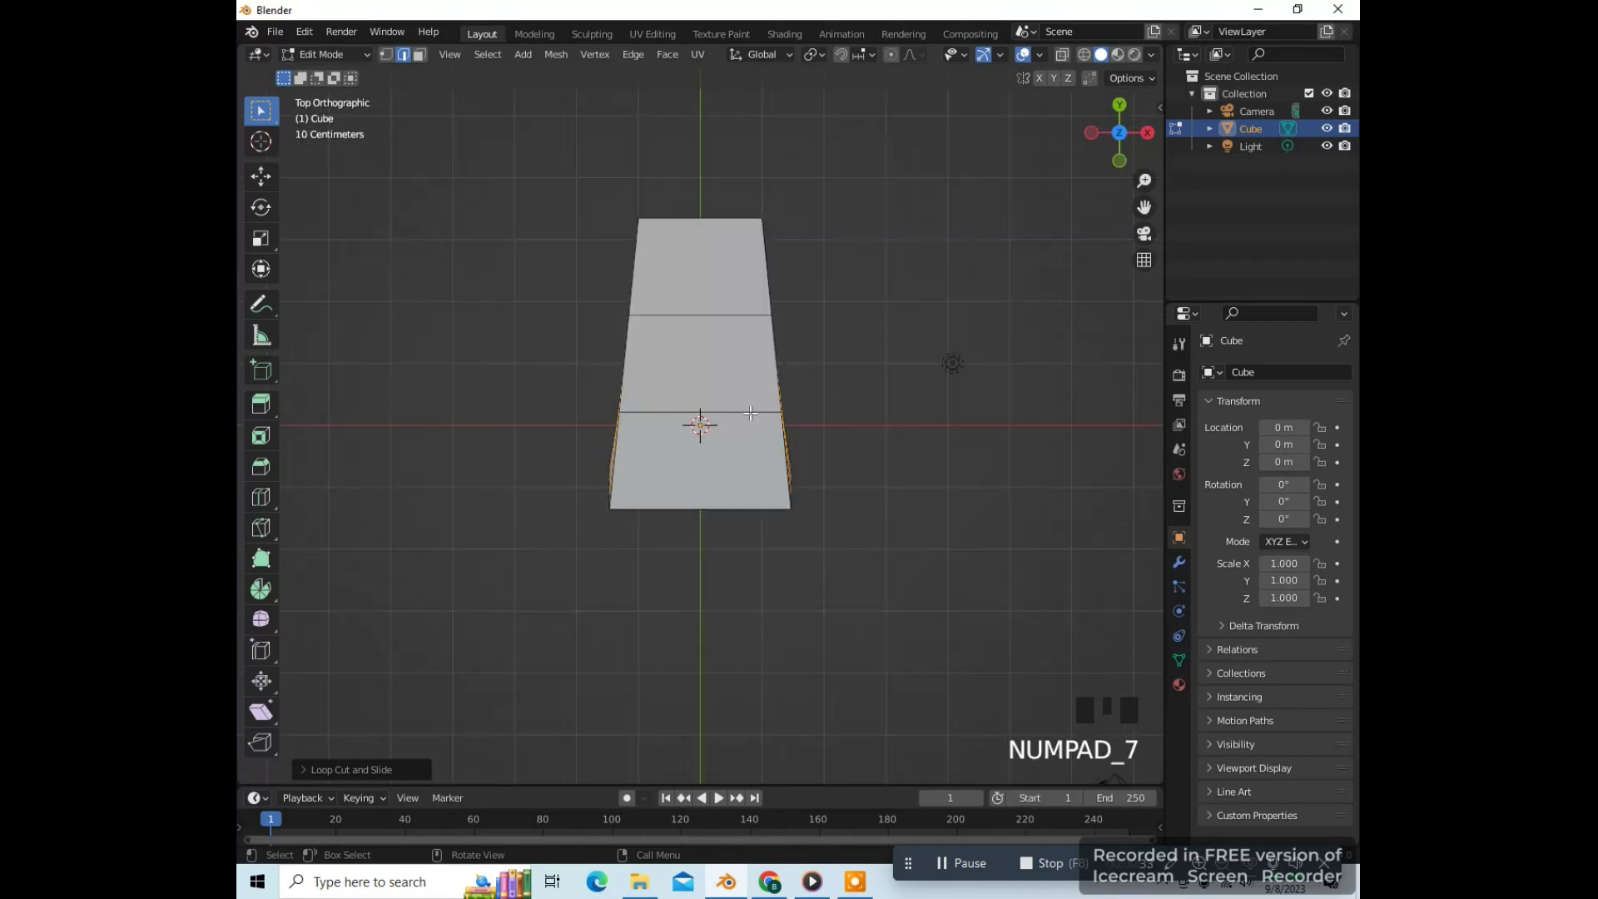
key(ctrl)
key(ctrl+r)
scroll(700, 414, up, 1)
click(700, 413)
right_click(696, 414)
middle_drag(685, 663, 899, 496)
key(3)
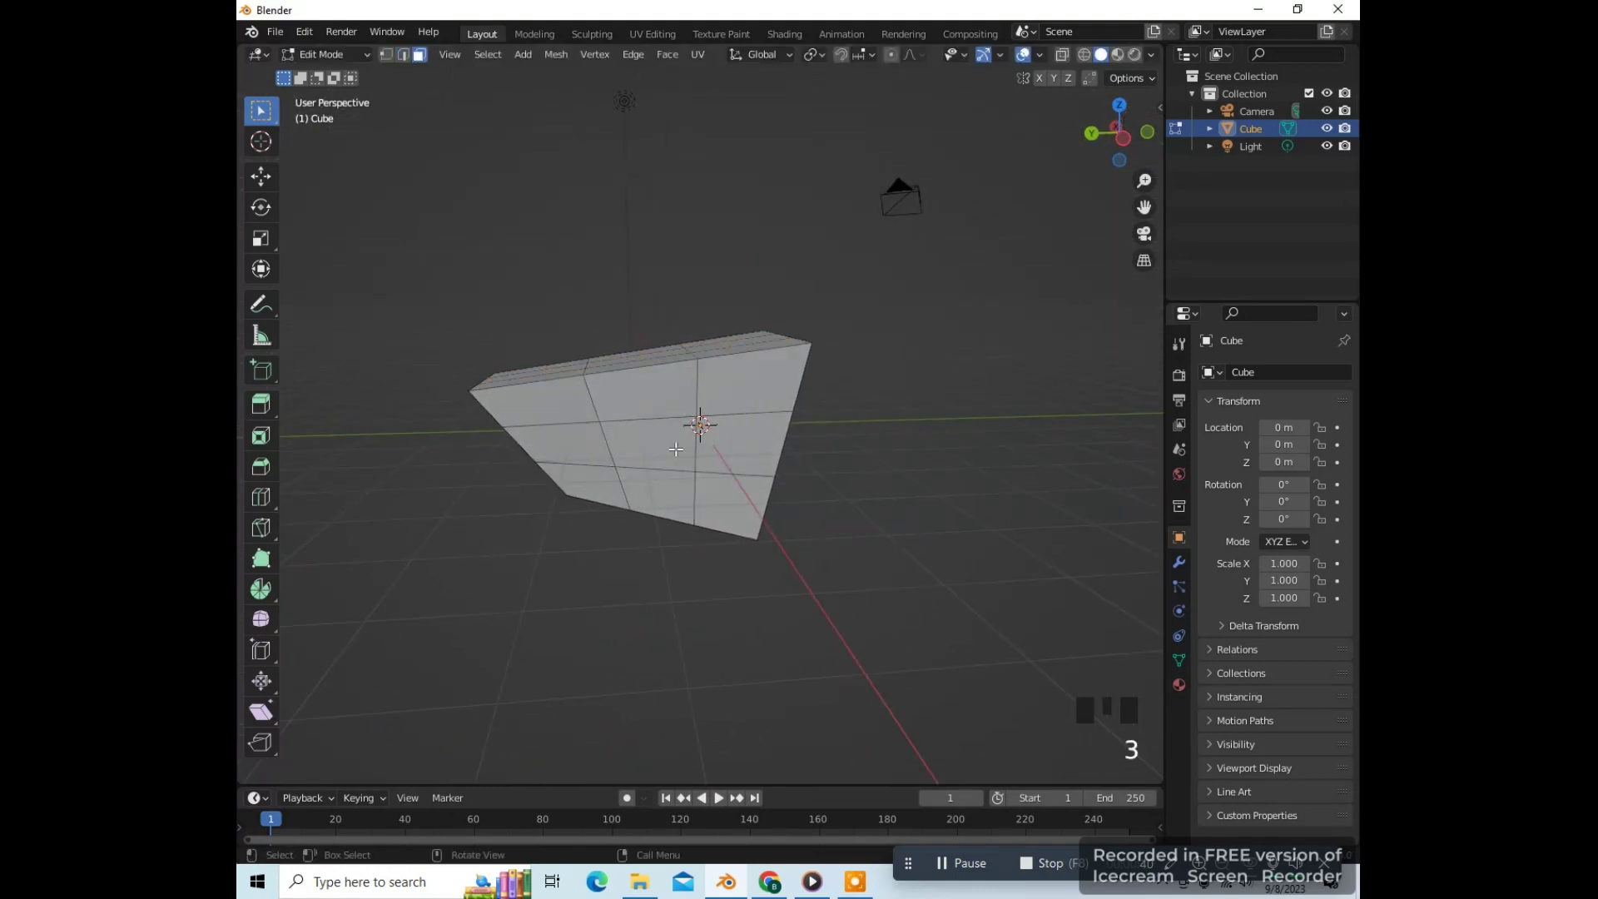
alt+click(586, 433)
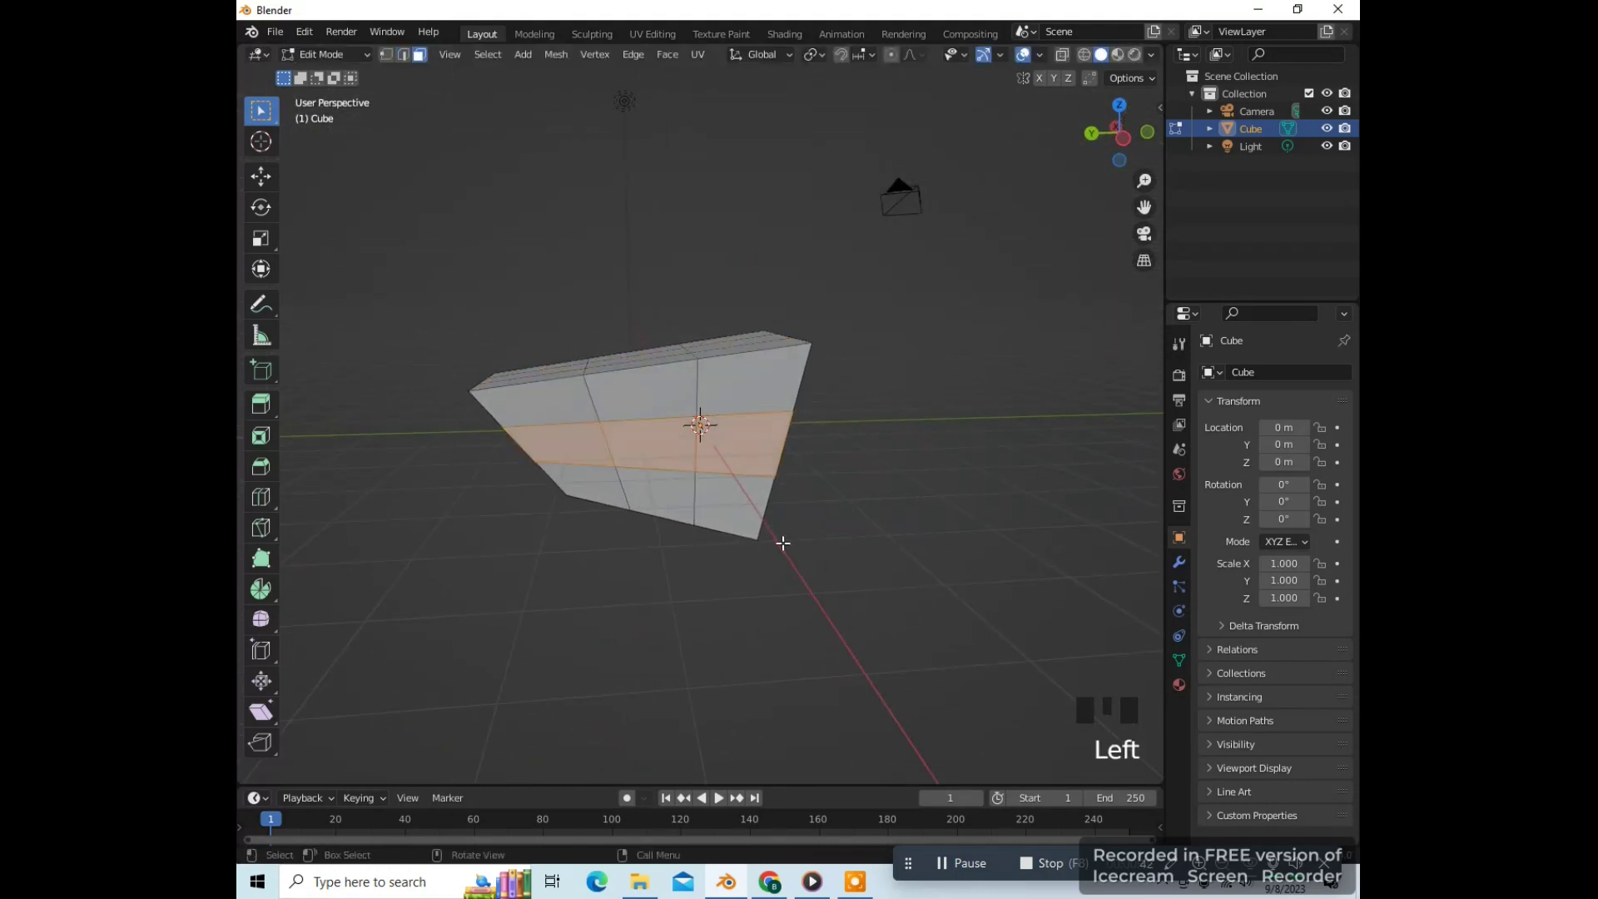
key(KP_1)
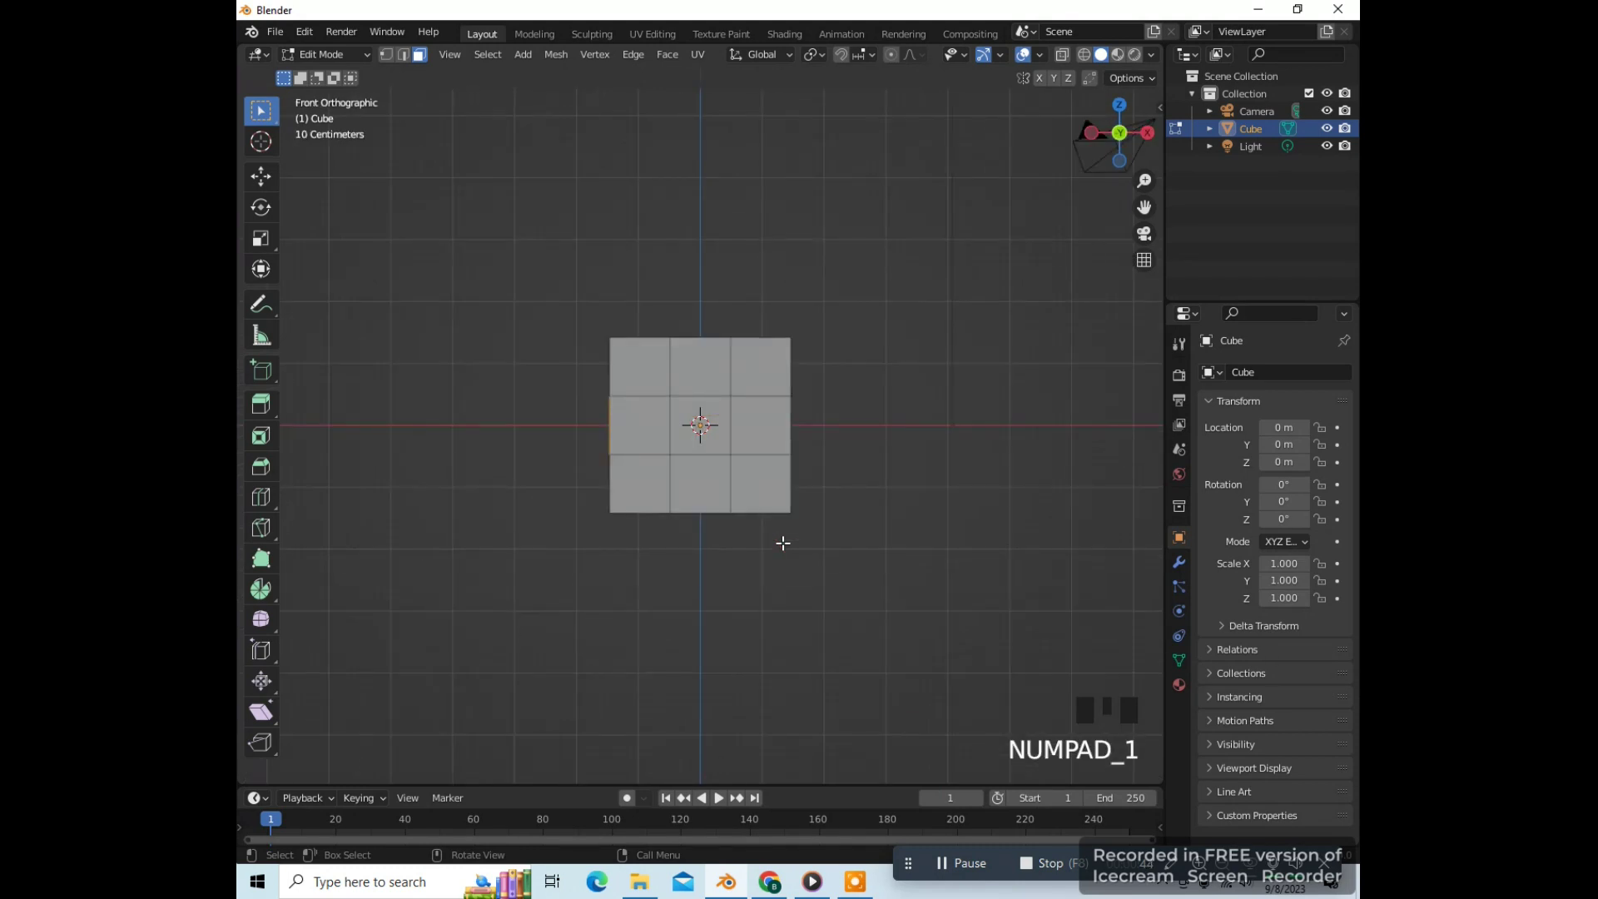
Move the selected face loop left and collapse it along Z into a pointed tip
key(g)
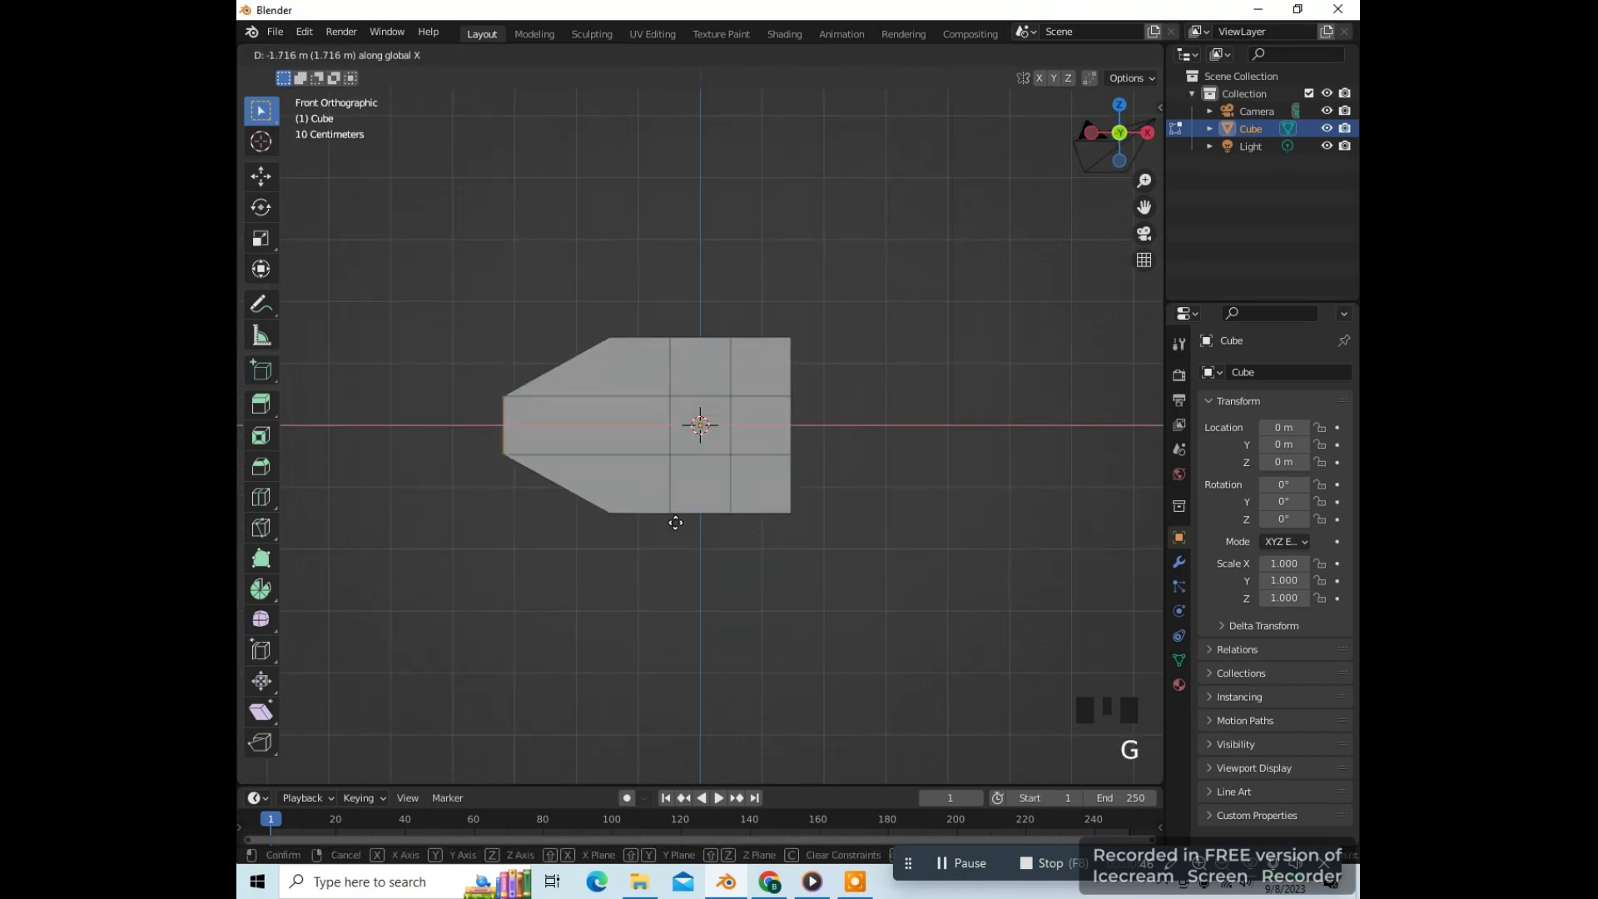
click(672, 522)
key(s)
key(z)
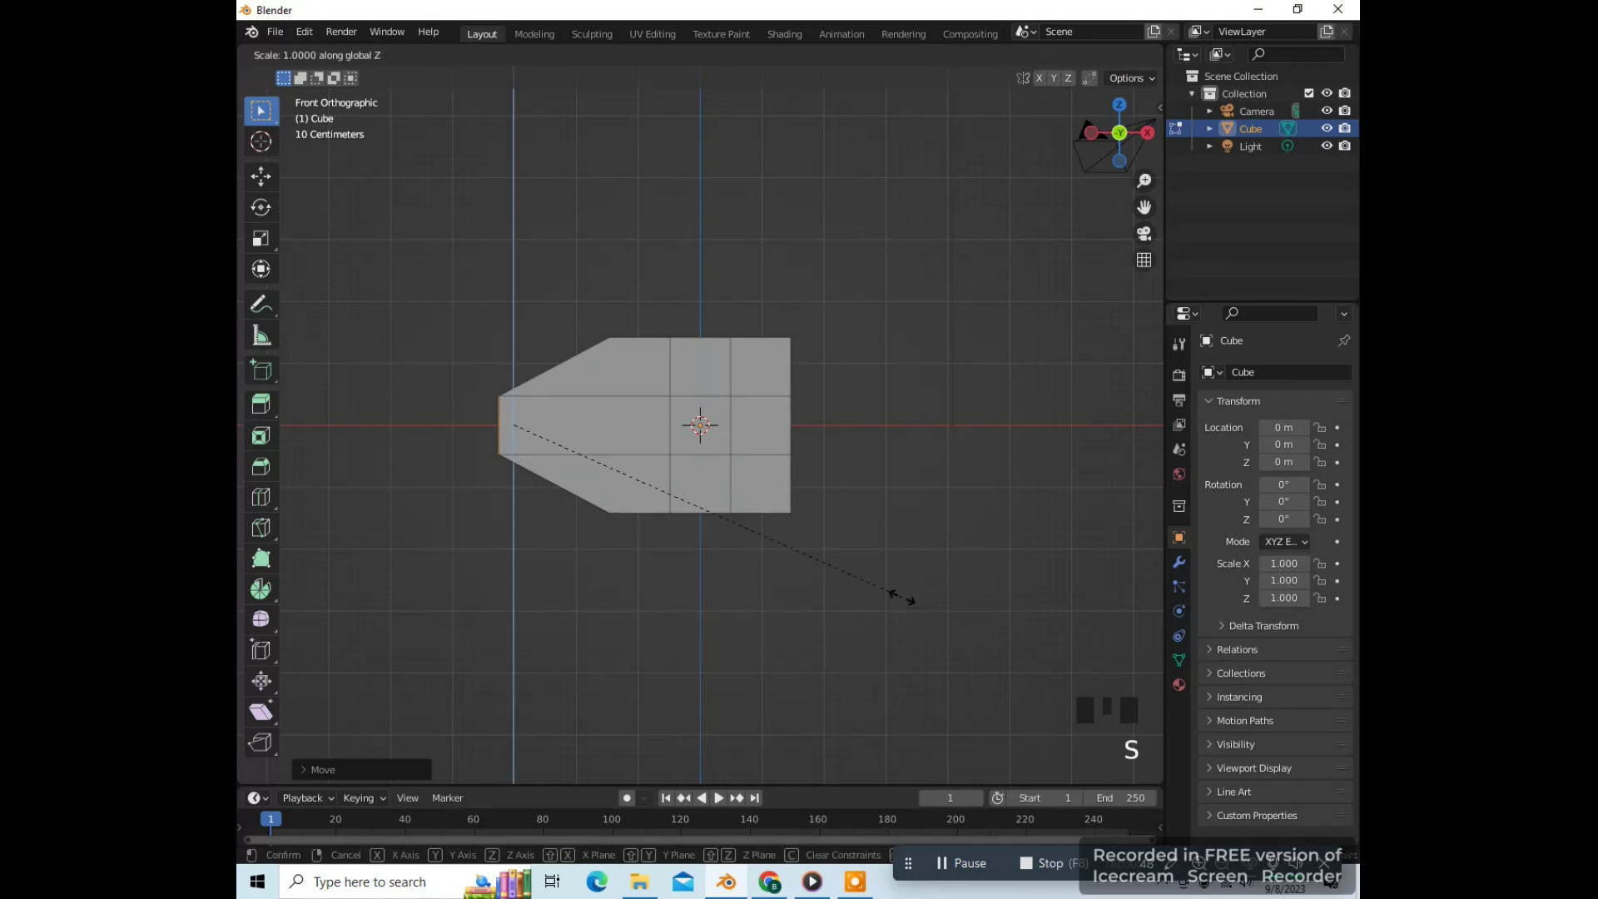
click(604, 473)
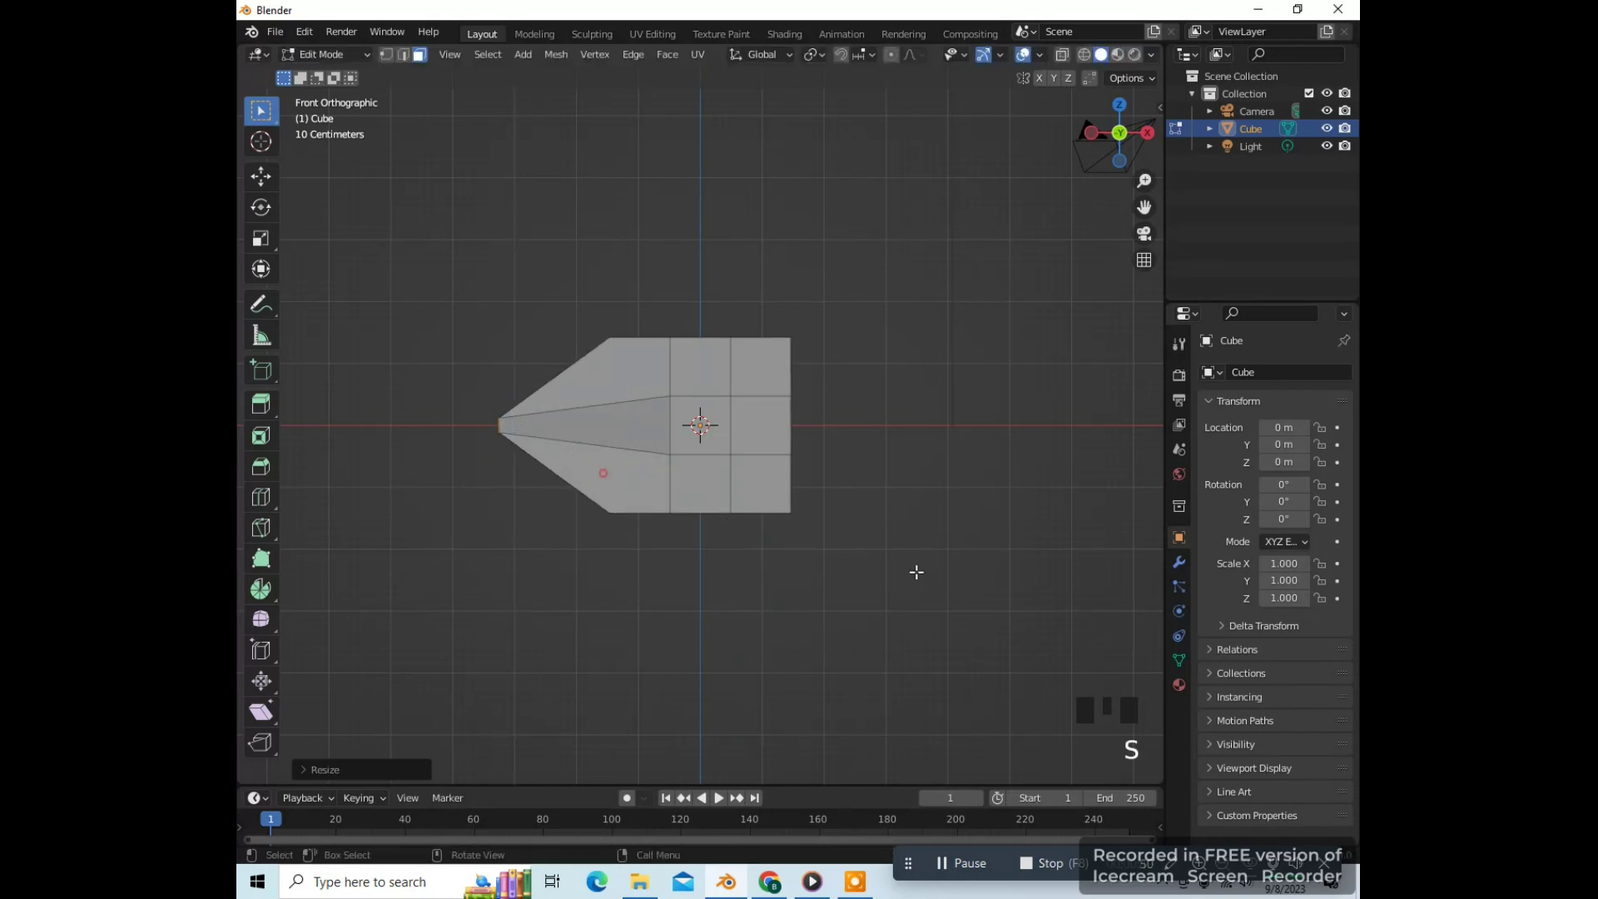
Flatten the whole mesh along Z and narrow it along X
key(a)
key(s)
key(z)
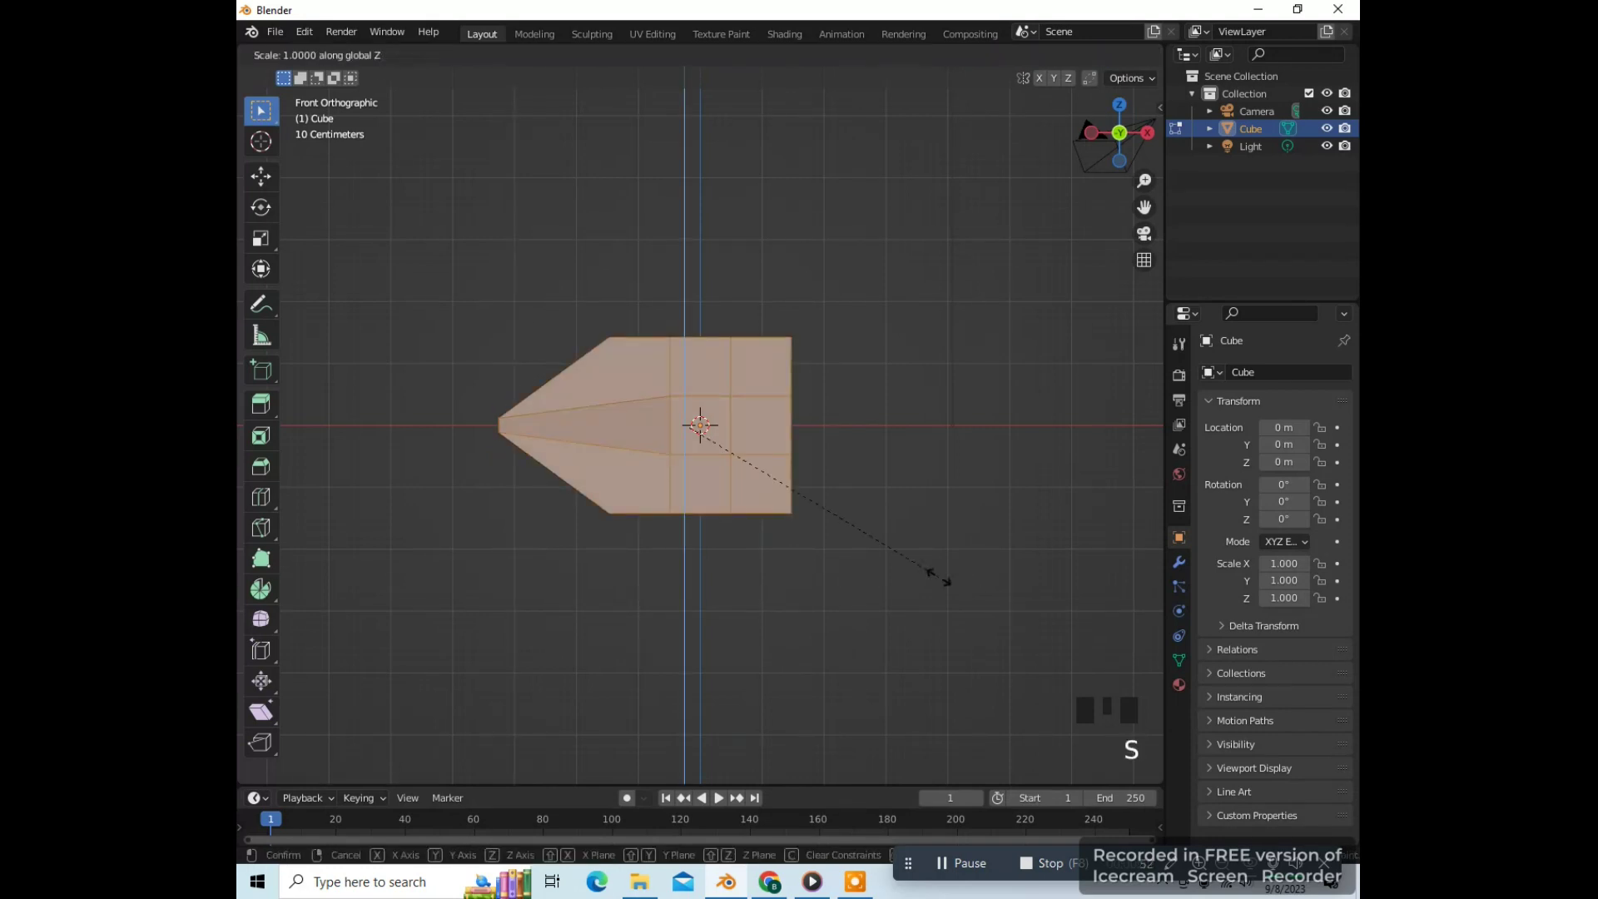
click(819, 518)
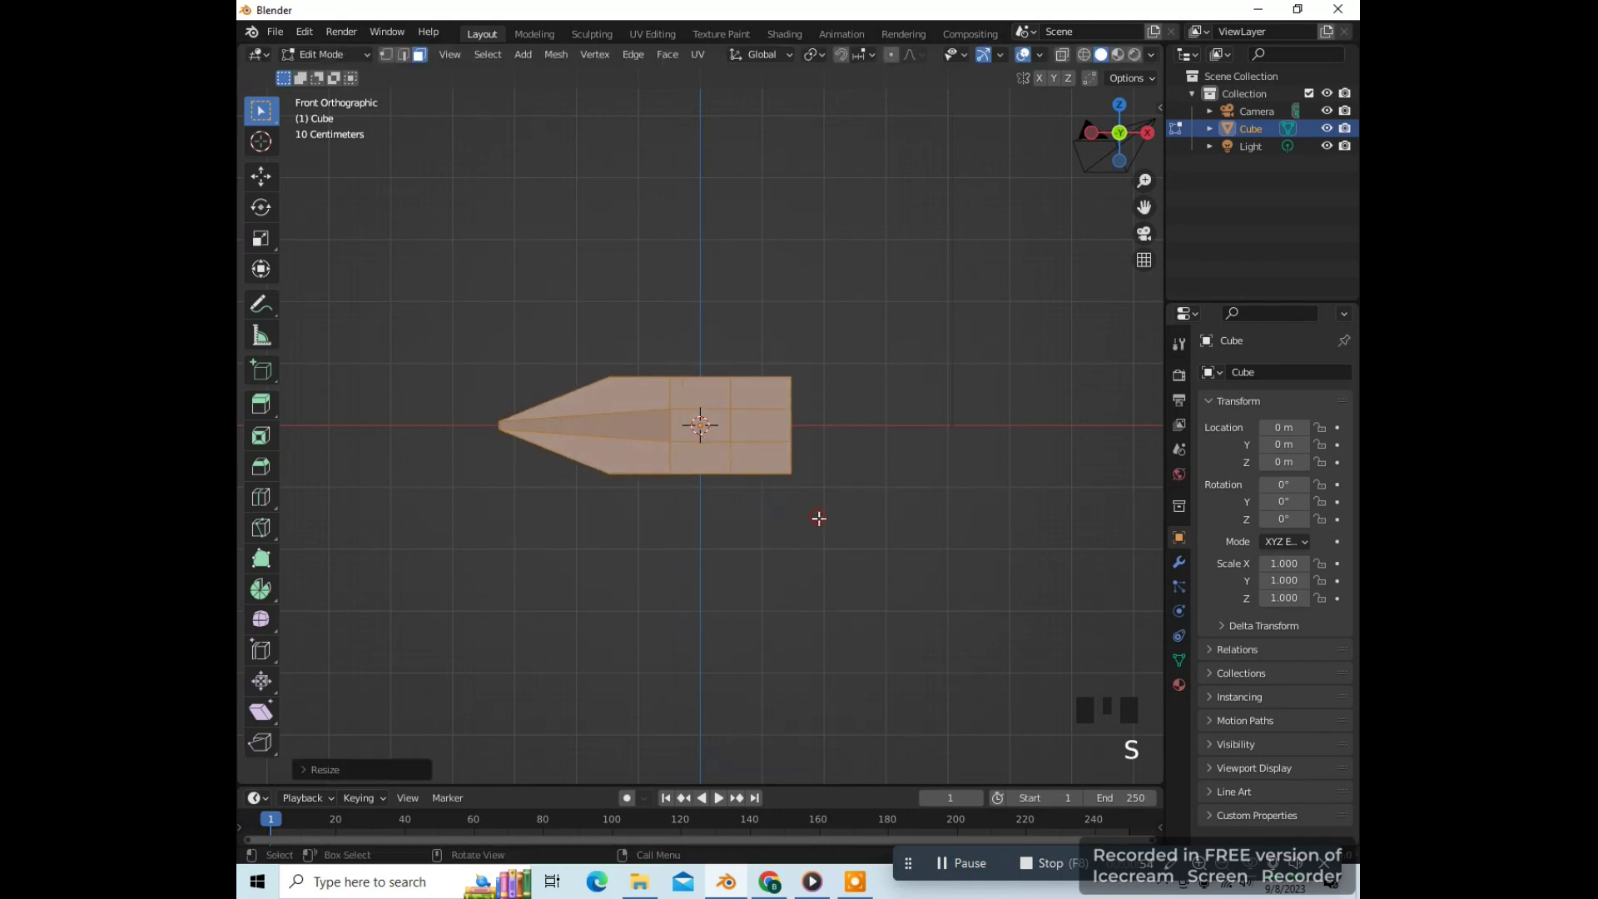
key(s)
key(x)
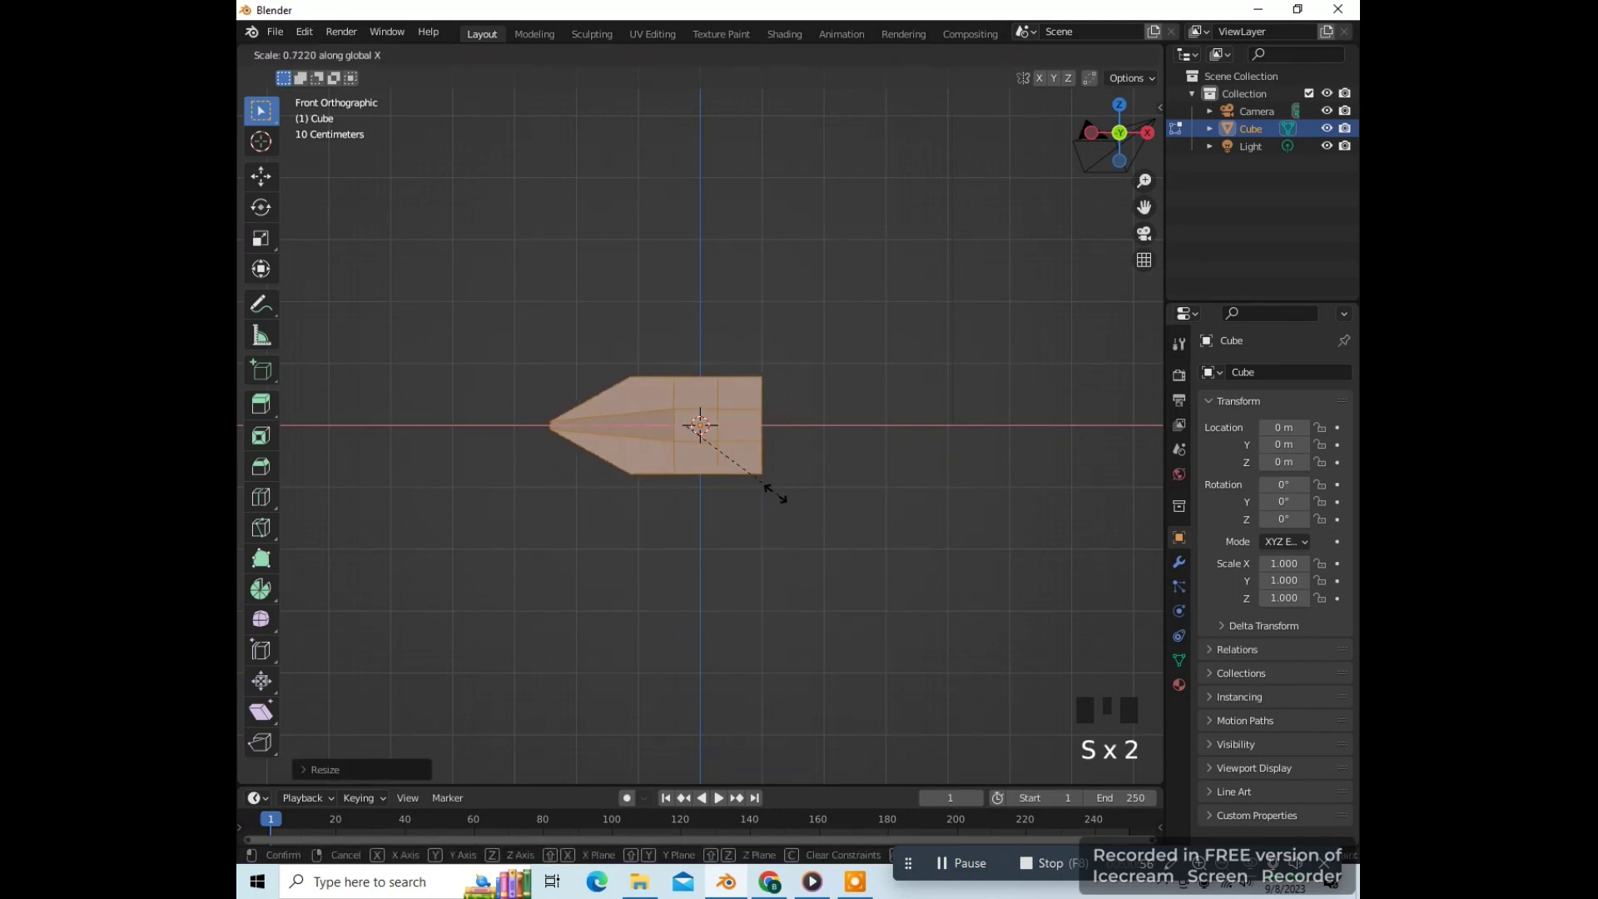
click(743, 481)
Add a horizontal loop cut in the lower half and select the blade's lower-left face
scroll(744, 491, up, 2)
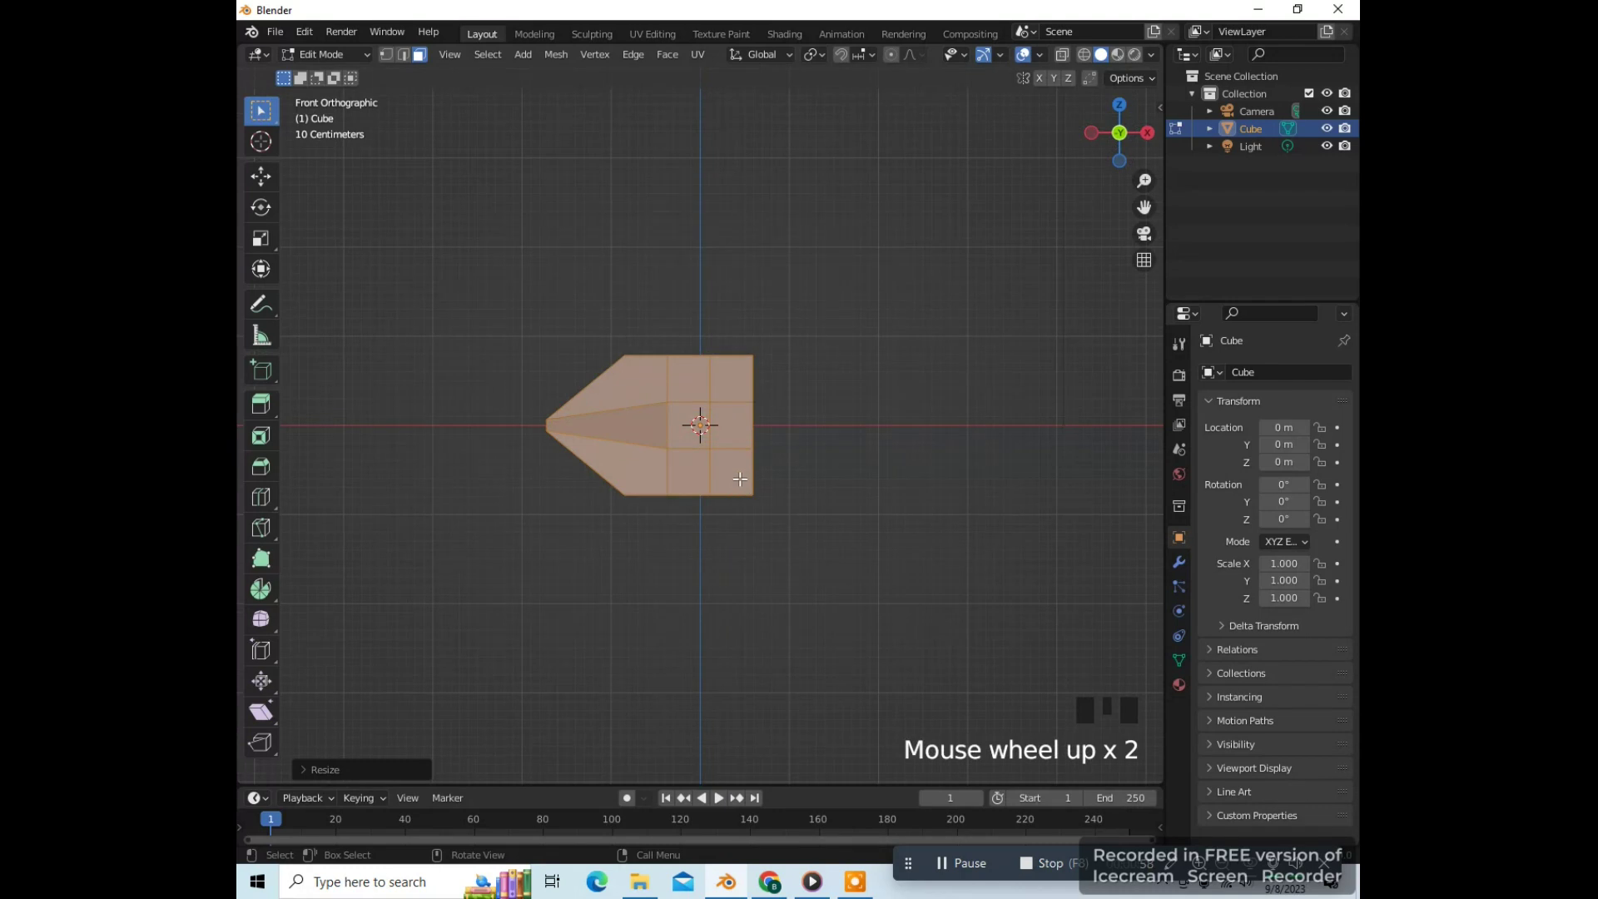
key(ctrl+r)
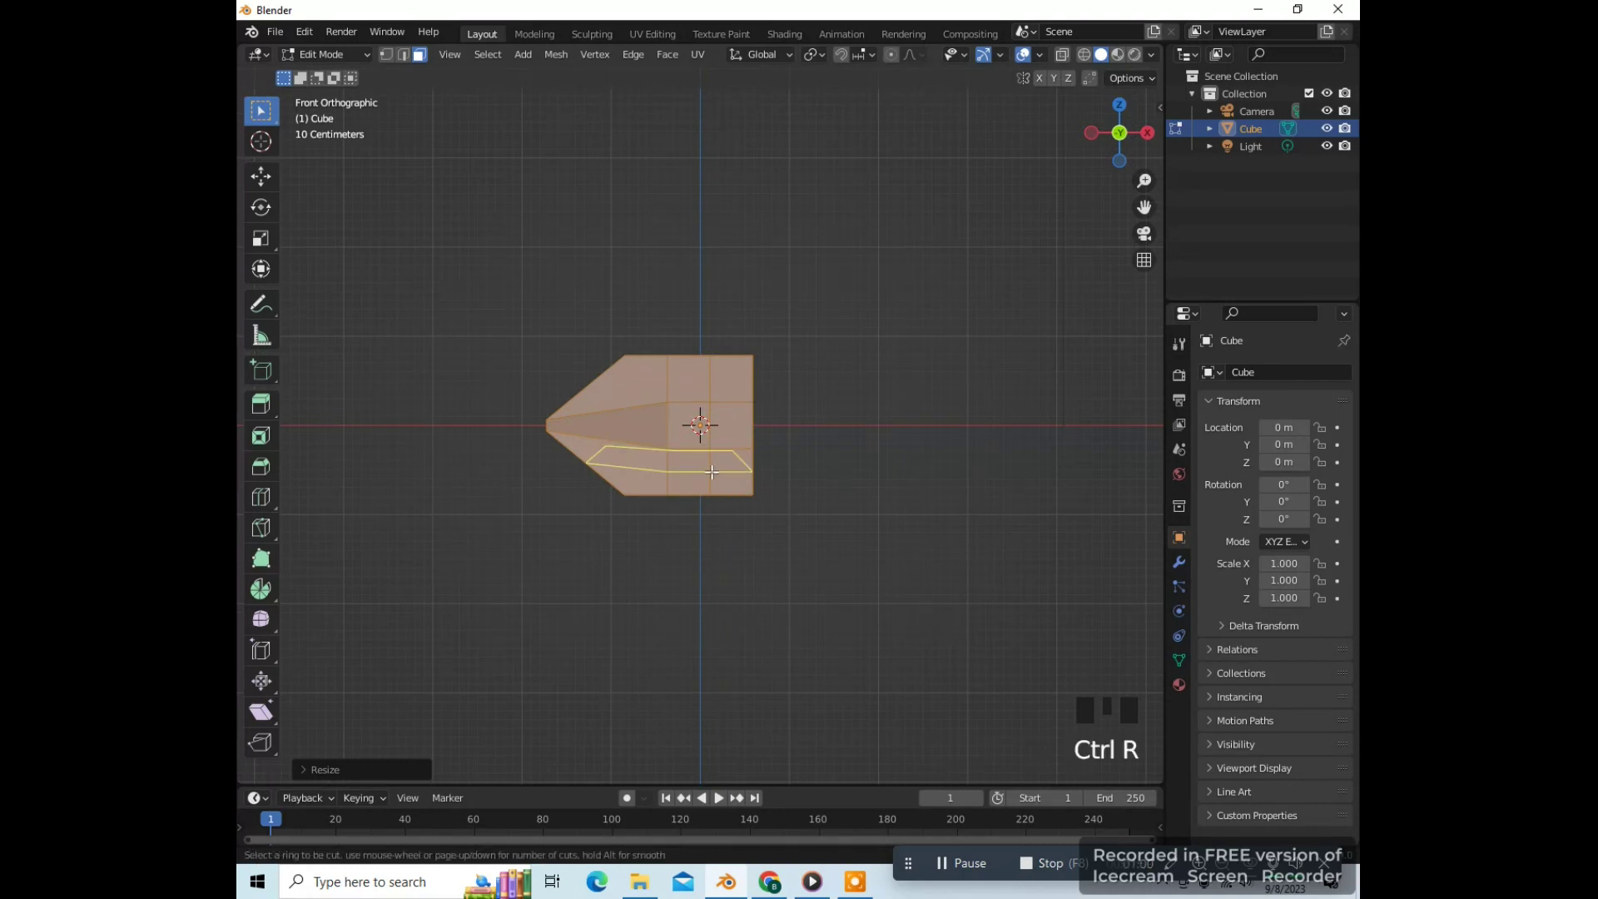
click(712, 471)
key(3)
click(647, 486)
Extrude the lower-left face outward into a long, flat handle strip
key(KP_3)
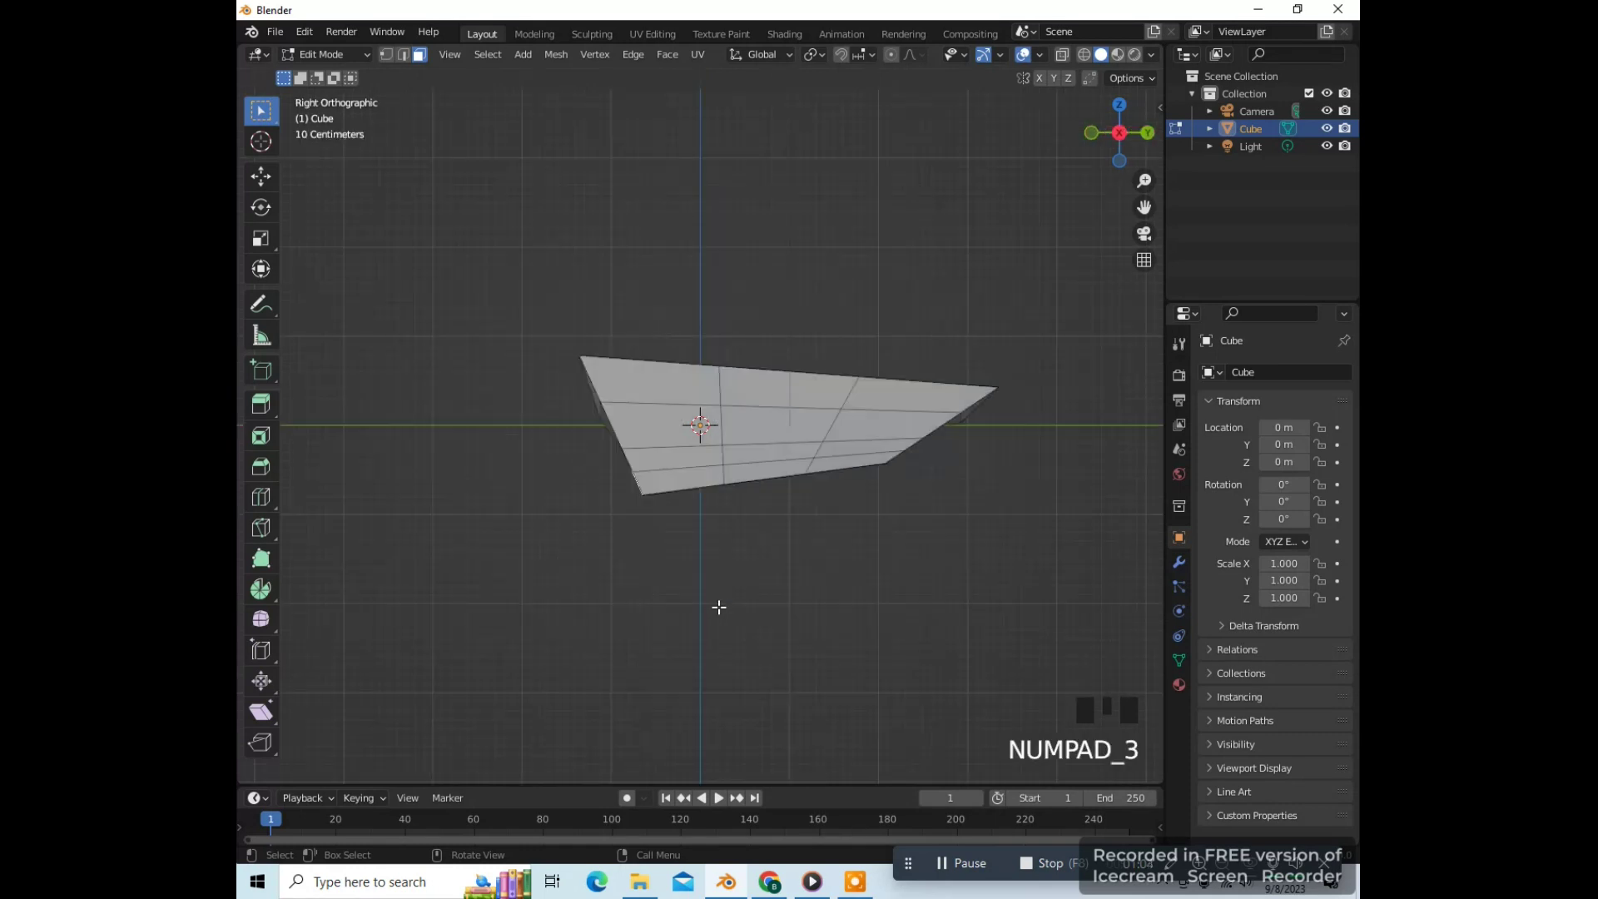
scroll(719, 608, down, 2)
key(e)
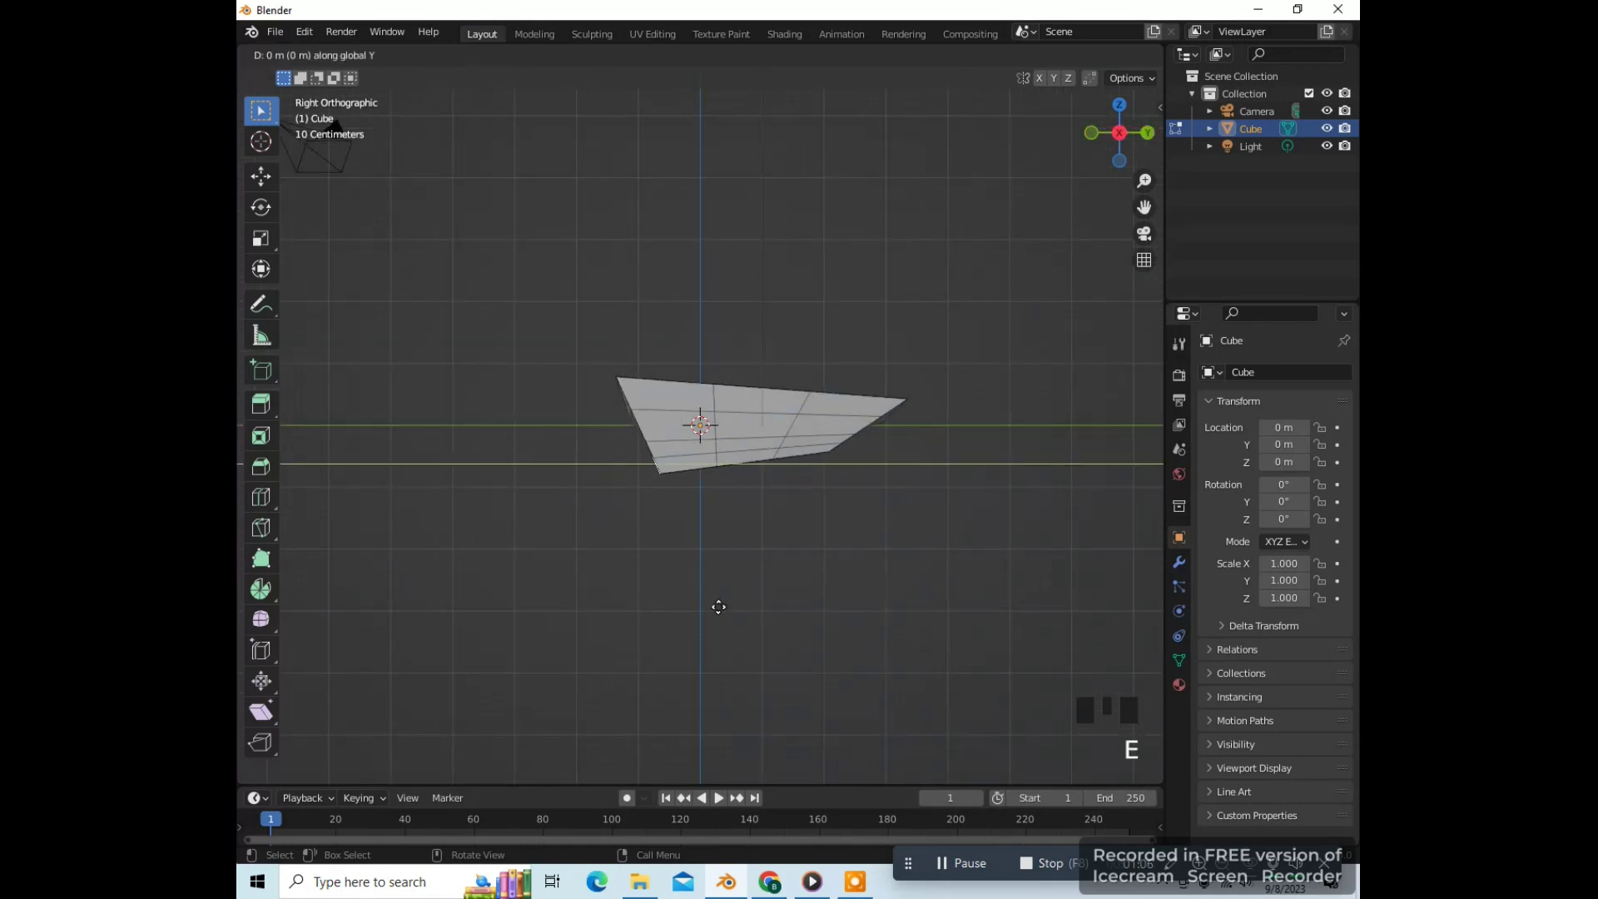
middle_drag(527, 594, 613, 592)
click(611, 596)
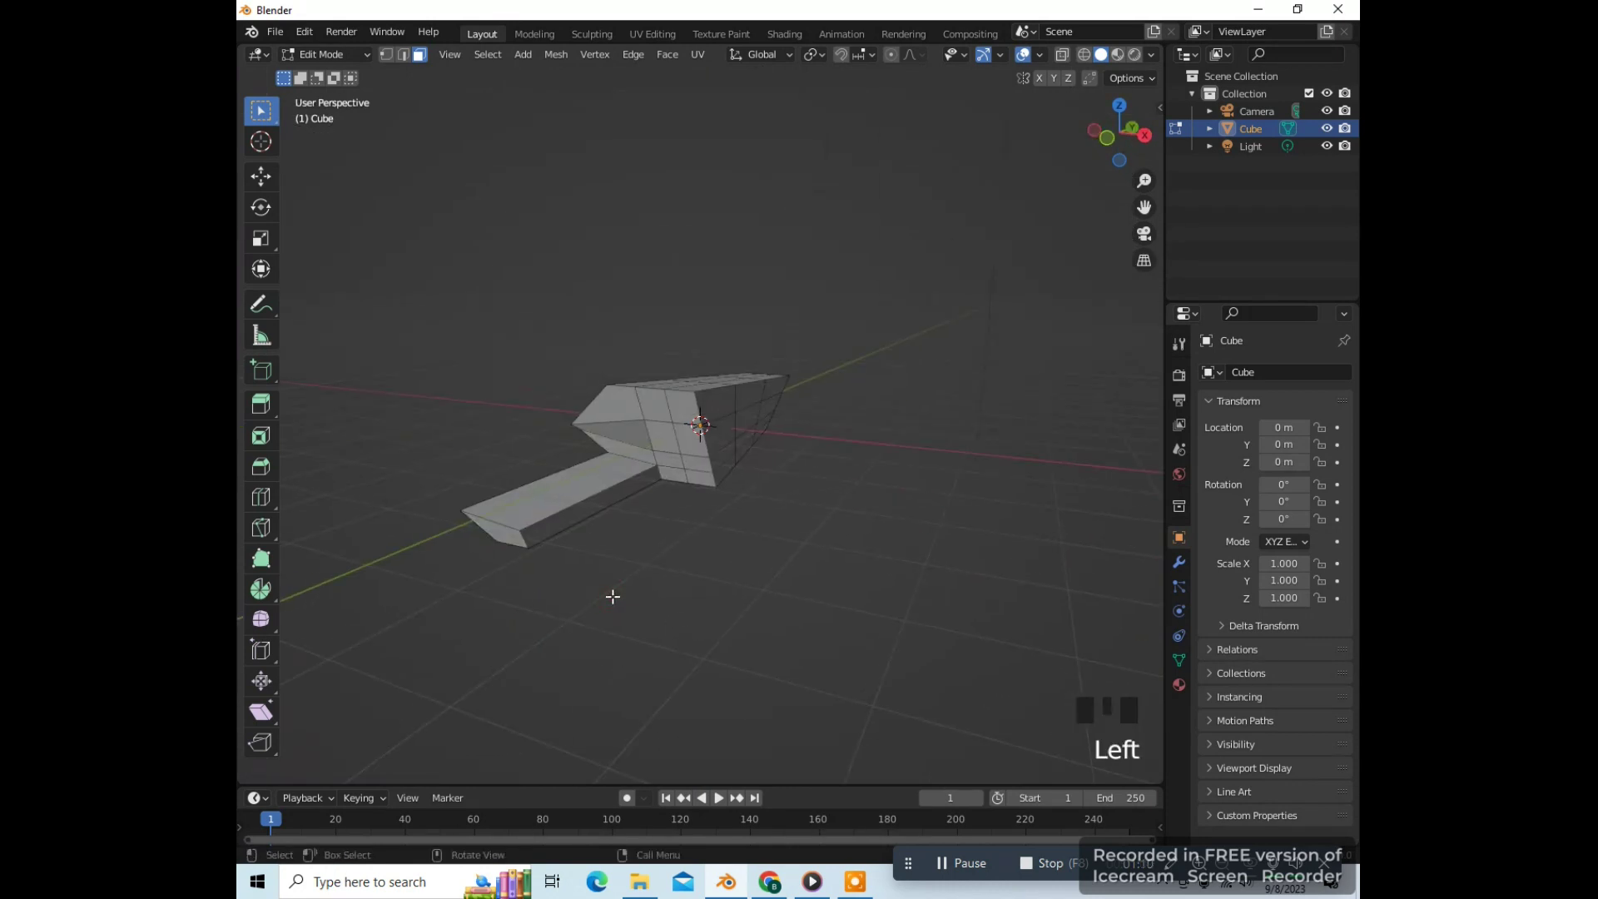
Circle-select all faces of the slanted blade part from the right side view
key(KP_3)
key(c)
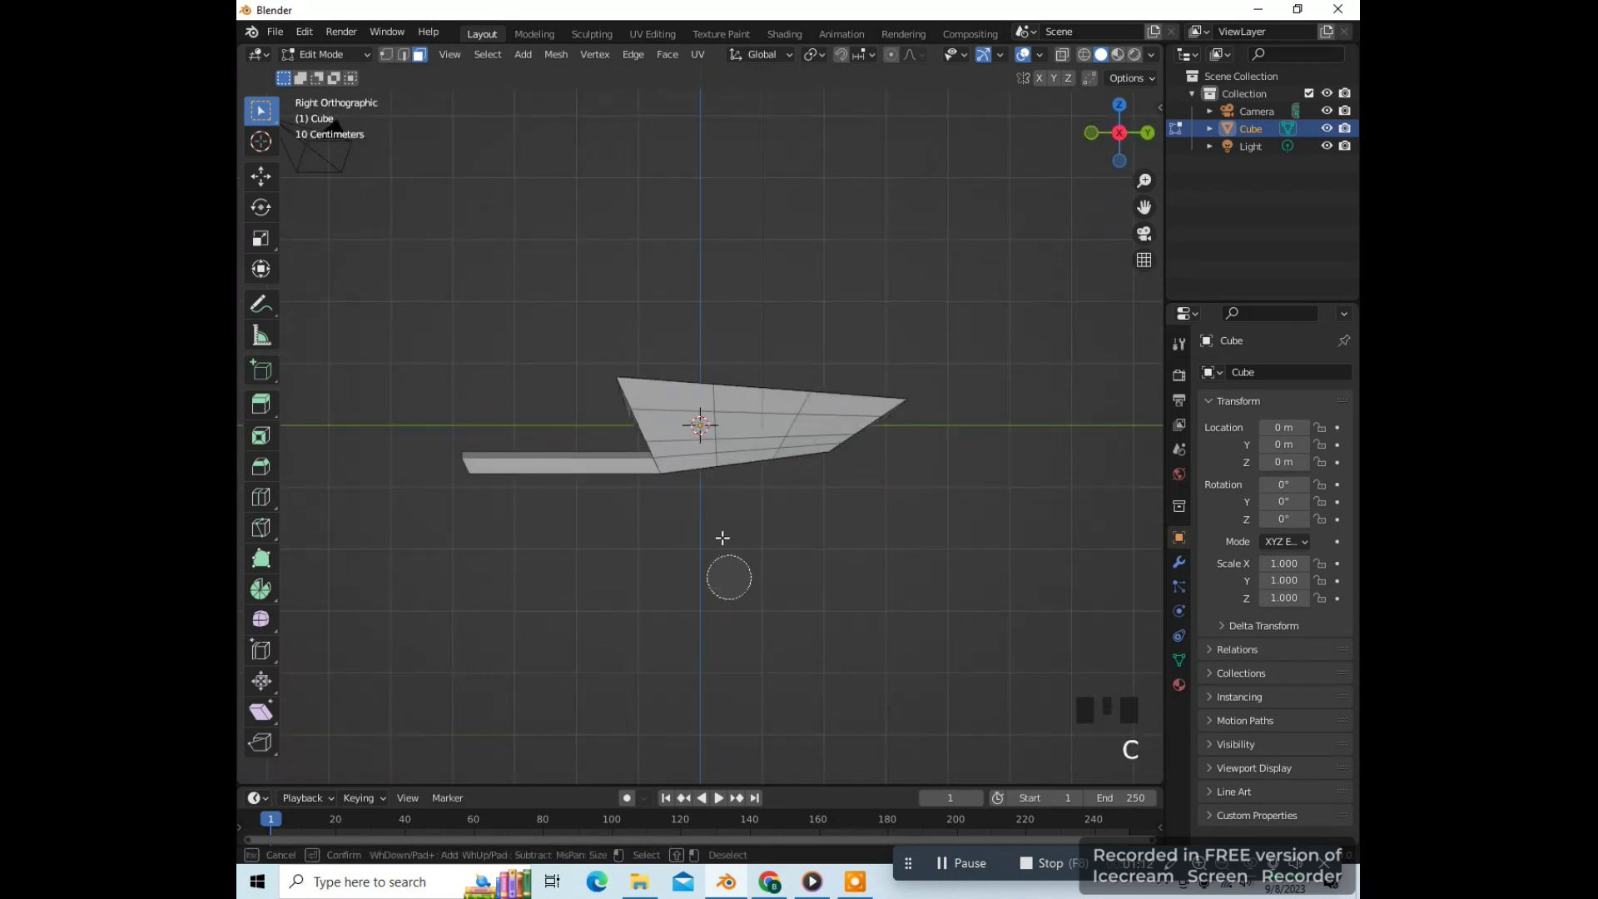
mouse_move(678, 416)
mouse_down()
mouse_move(711, 447)
mouse_move(763, 419)
mouse_move(788, 424)
mouse_move(787, 466)
mouse_up()
right_click(787, 488)
middle_drag(786, 488, 799, 578)
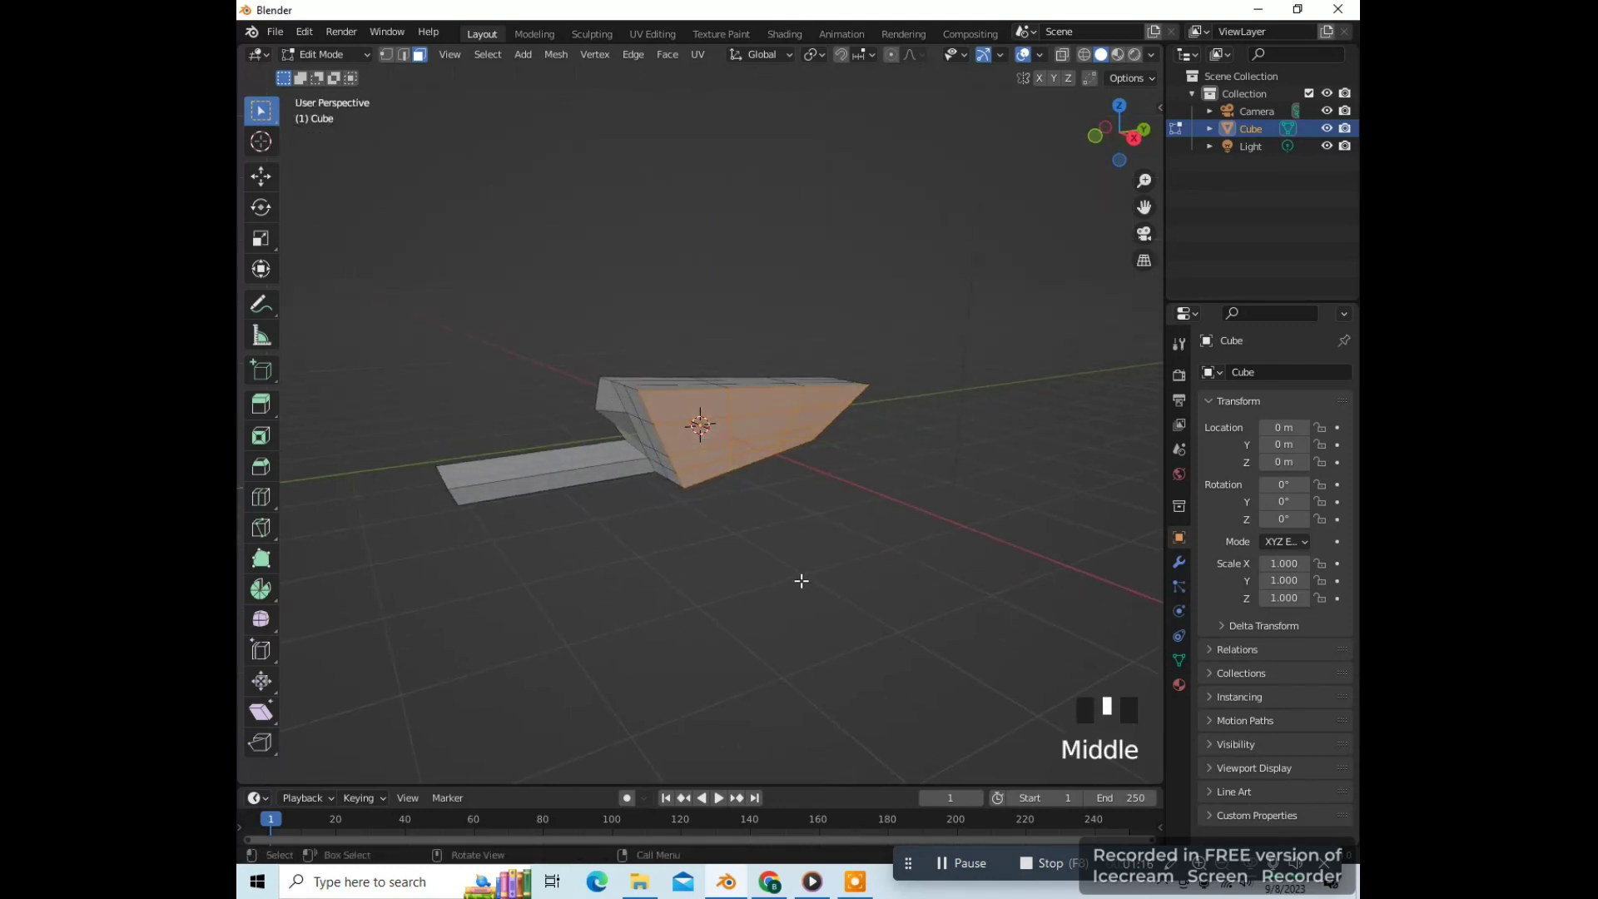
scroll(857, 557, up, 2)
Separate the selected blade faces into a new object, Cube.001
key(p)
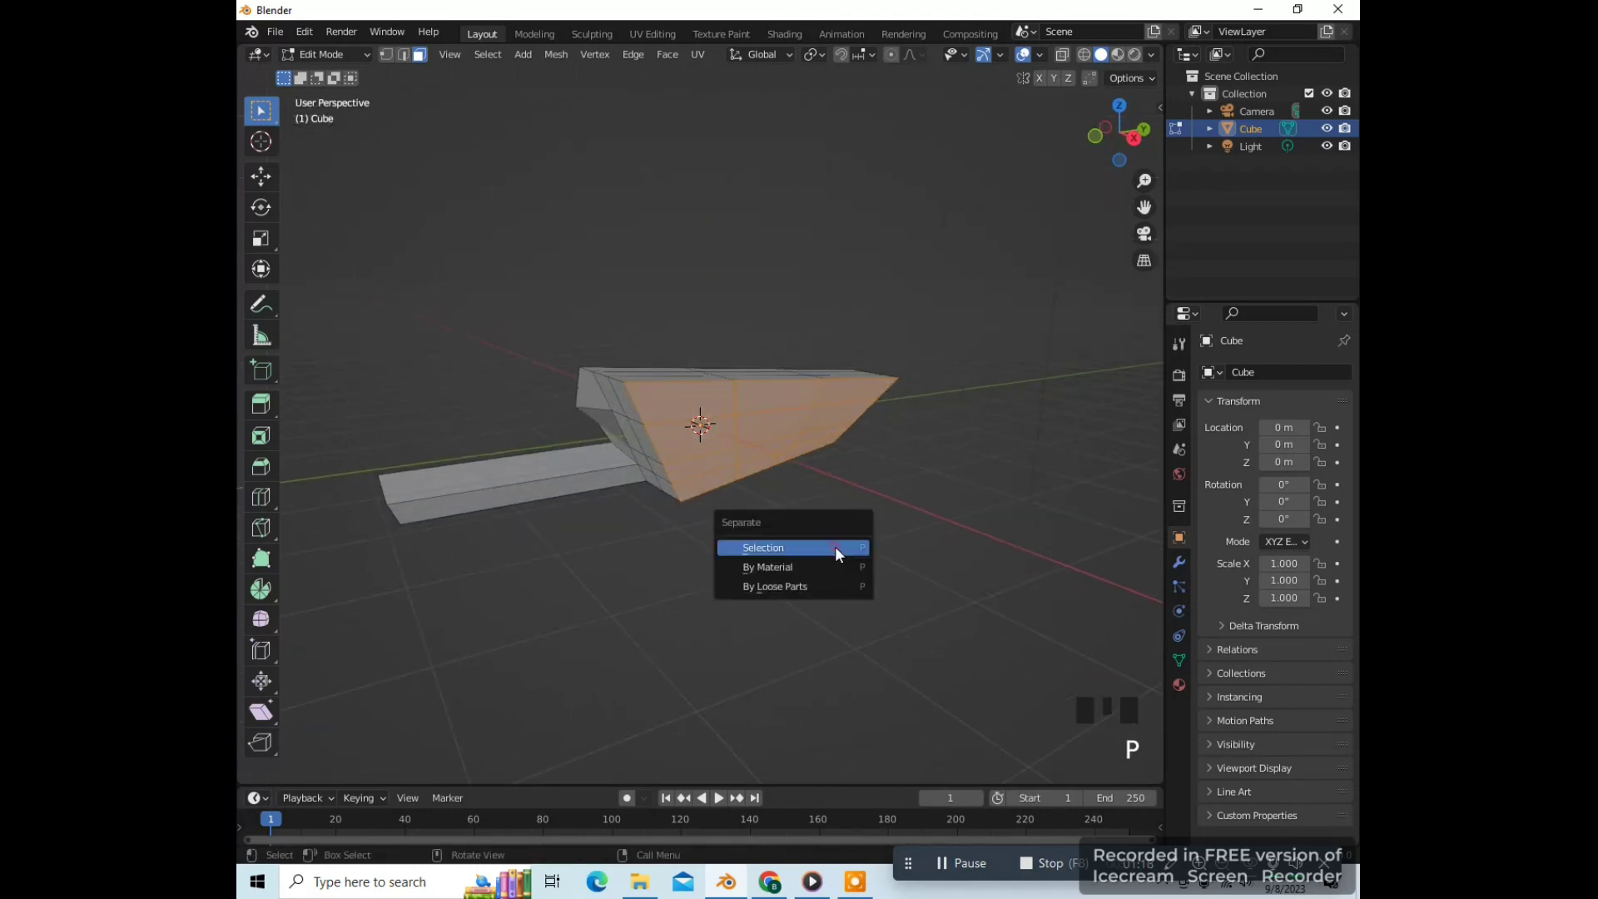
click(835, 546)
key(Tab)
Scale Cube.001 down to 0.819, then select the Cube body object
click(763, 428)
scroll(783, 466, up, 2)
middle_drag(804, 504, 859, 526)
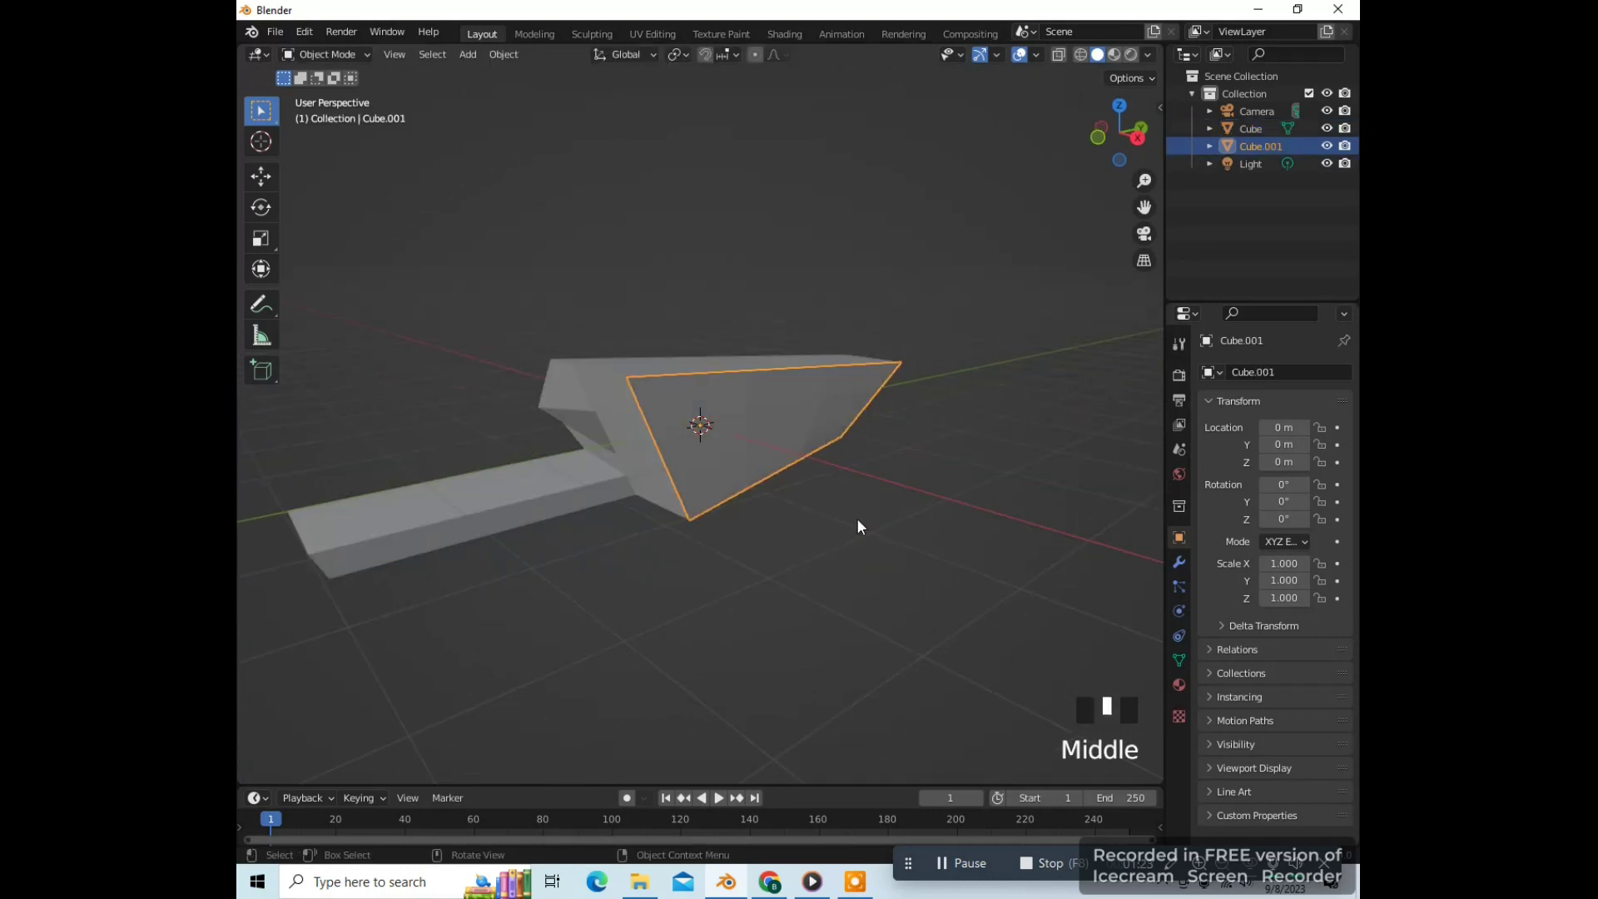
key(s)
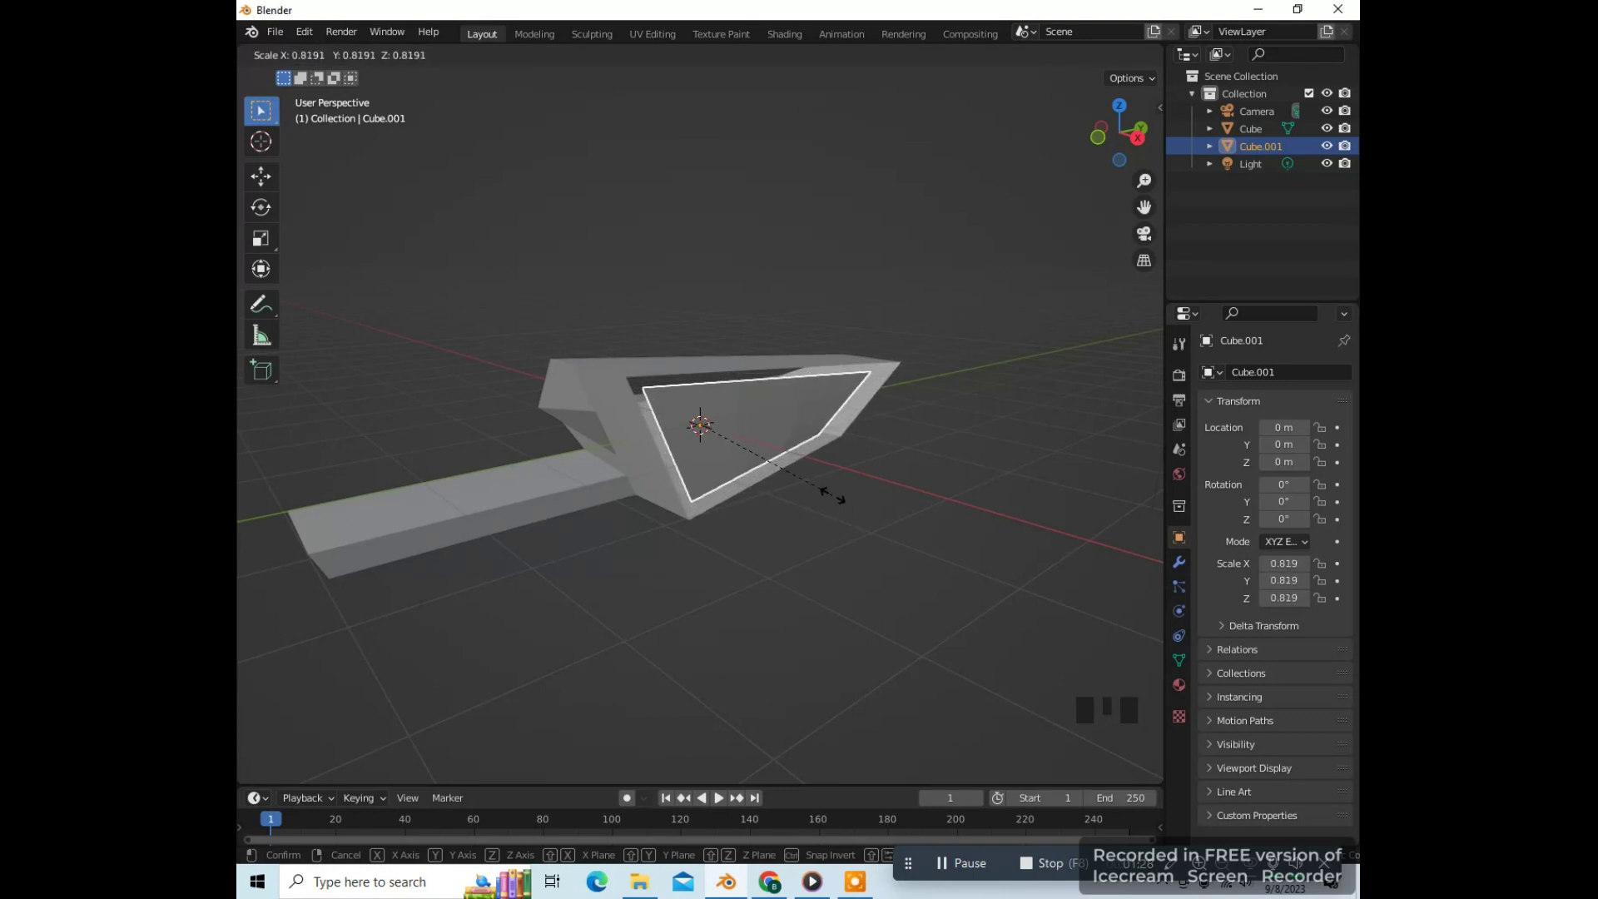
click(832, 496)
click(637, 470)
middle_drag(764, 574, 764, 574)
Select the full edge loop around Cube's triangular blade opening in edge mode
key(Tab)
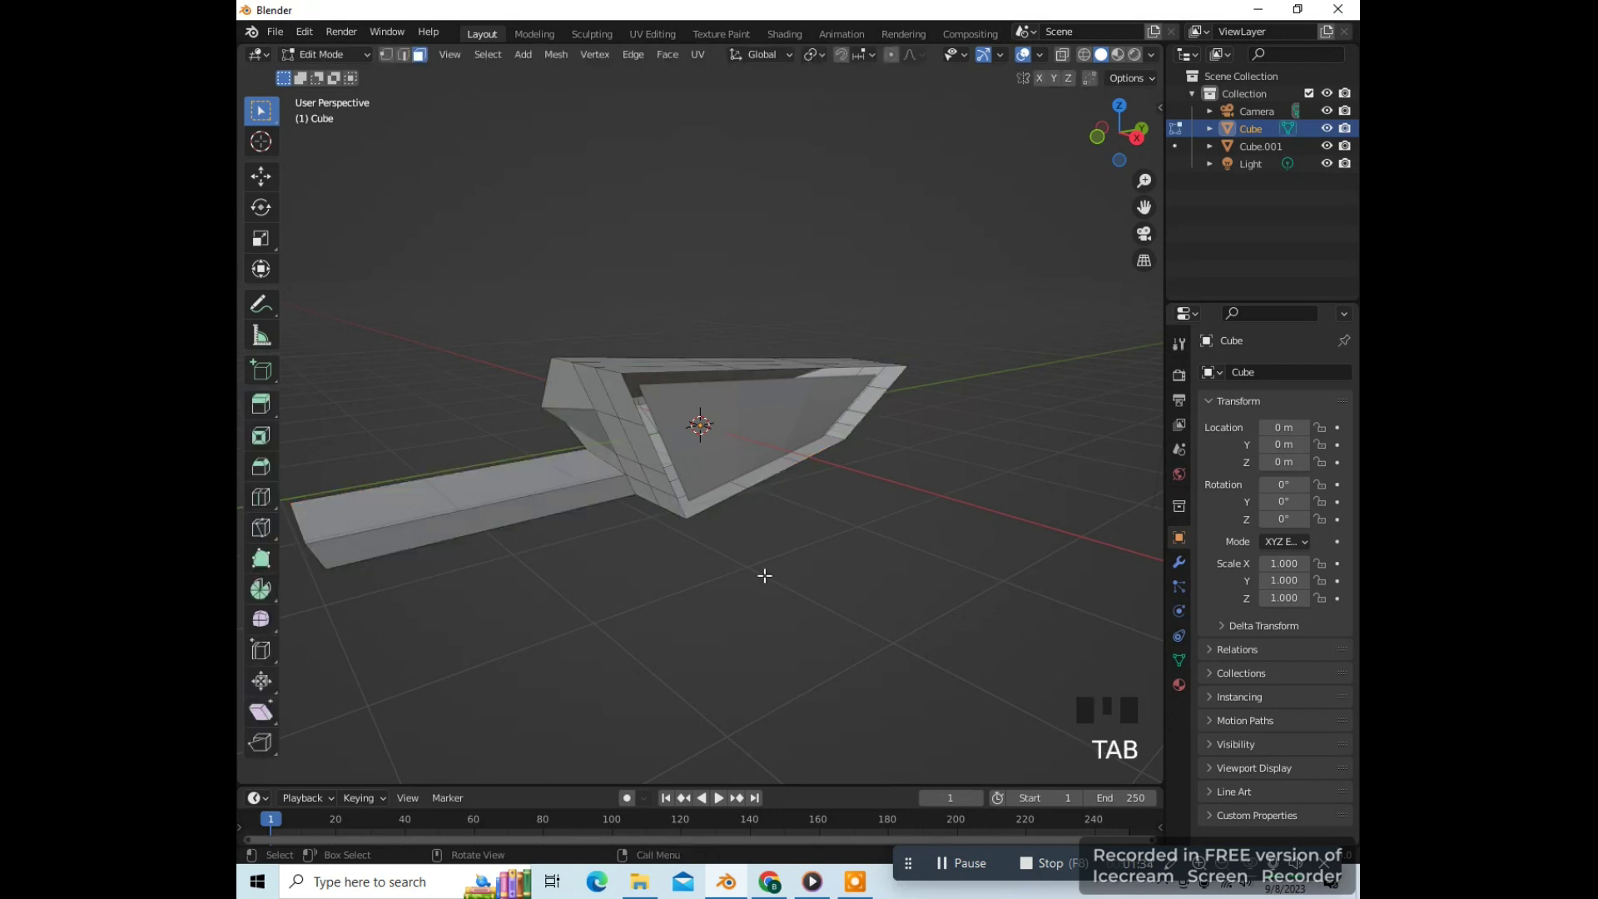
key(2)
scroll(764, 575, up, 1)
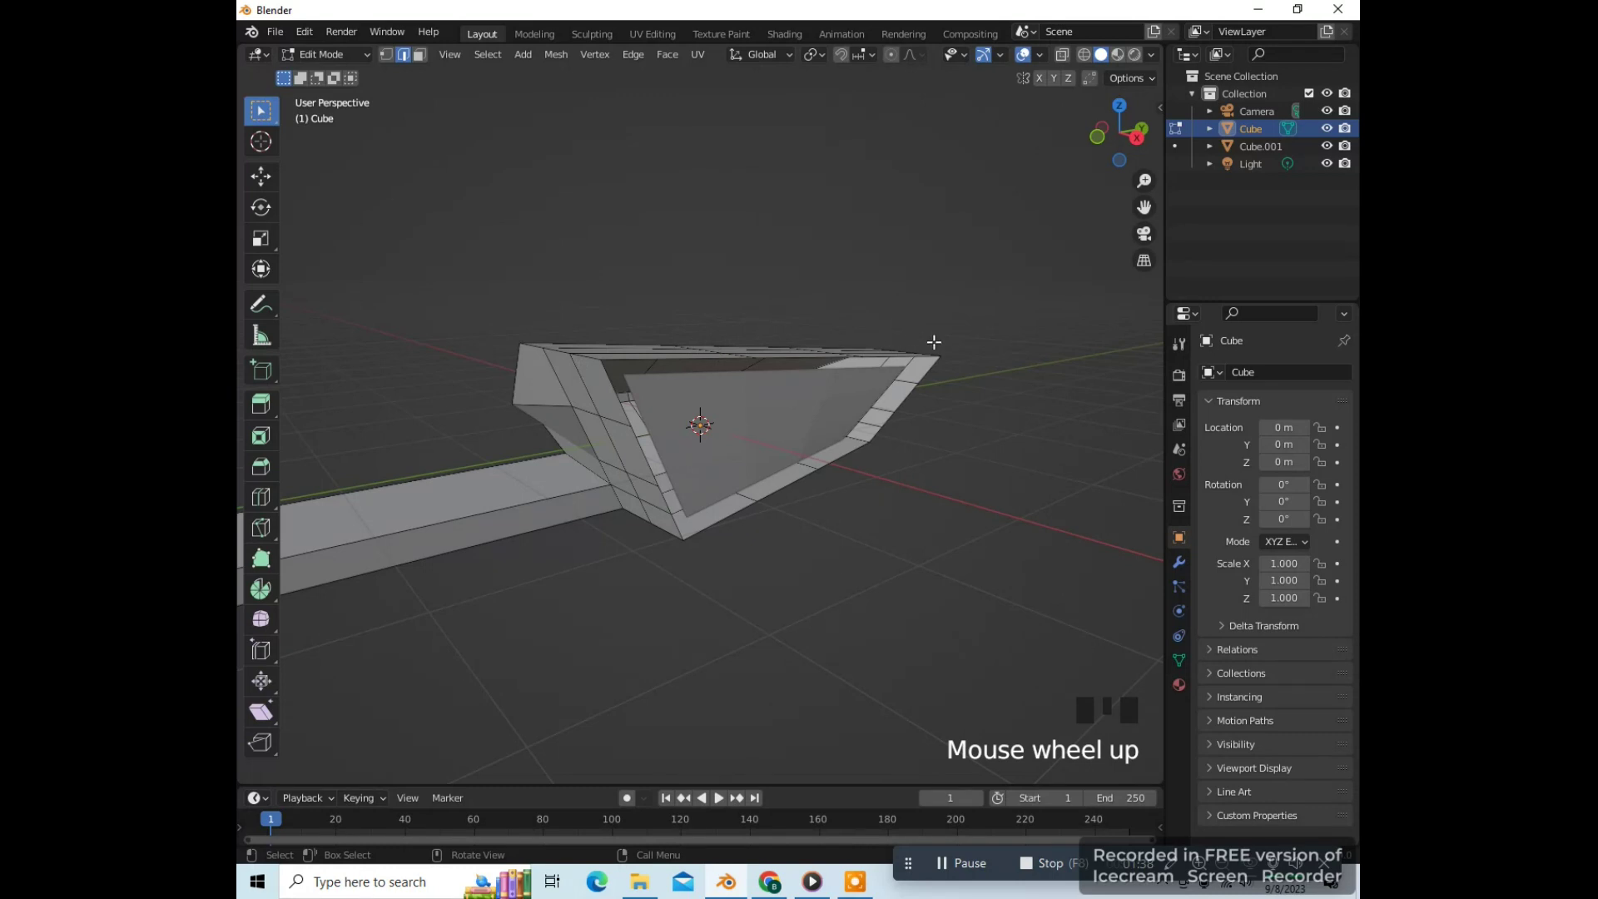
click(681, 527)
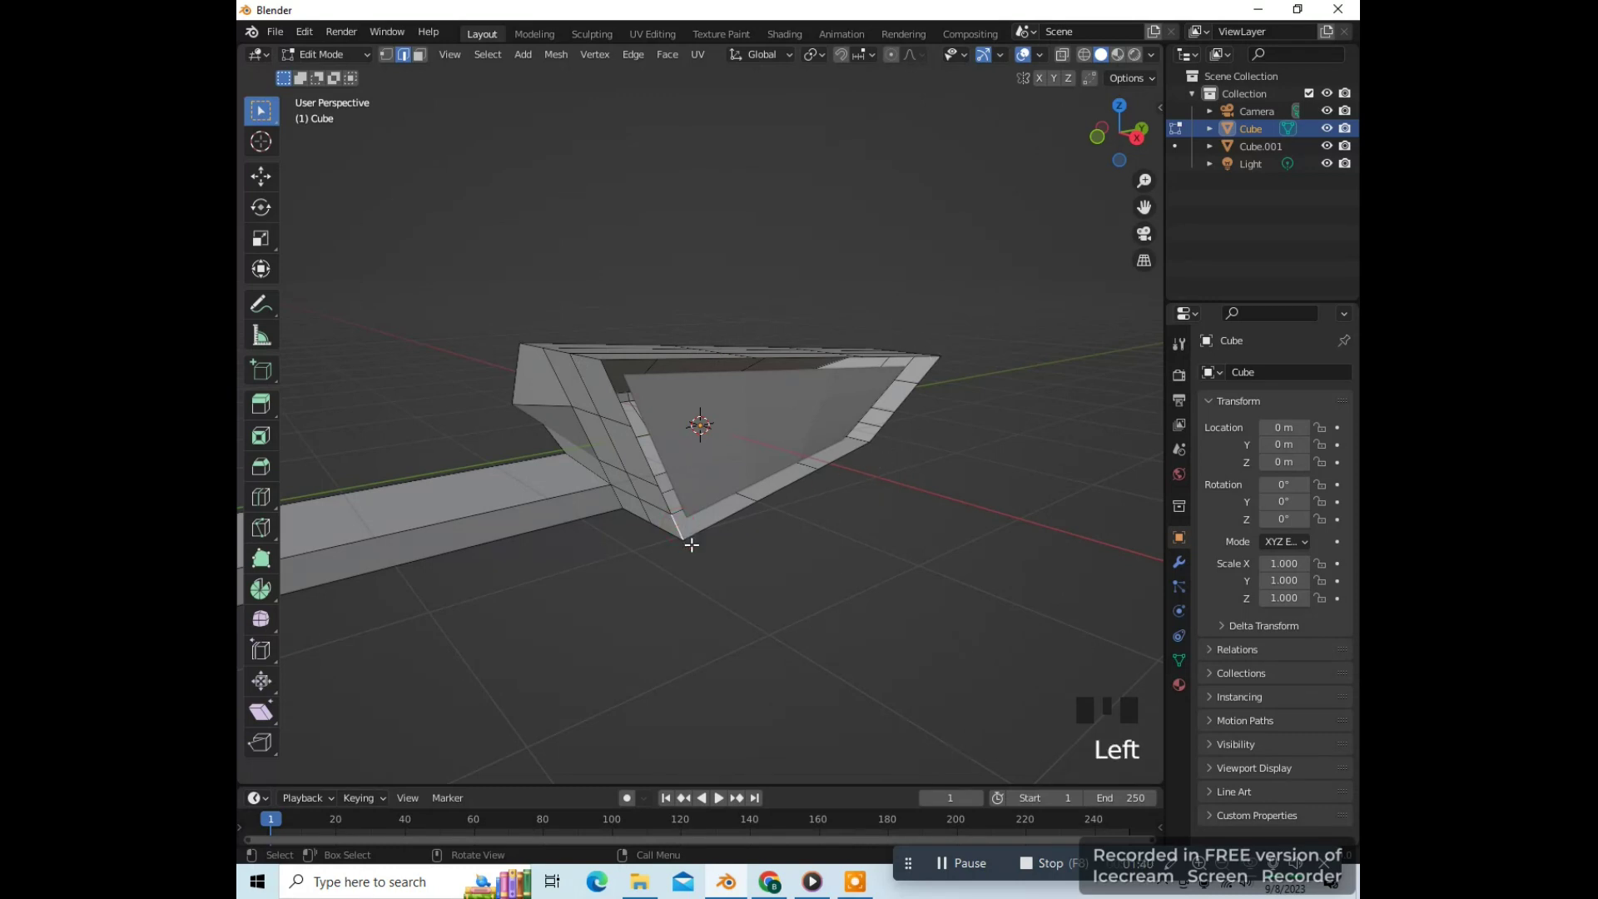
middle_drag(744, 576, 725, 588)
middle_drag(849, 366, 850, 357)
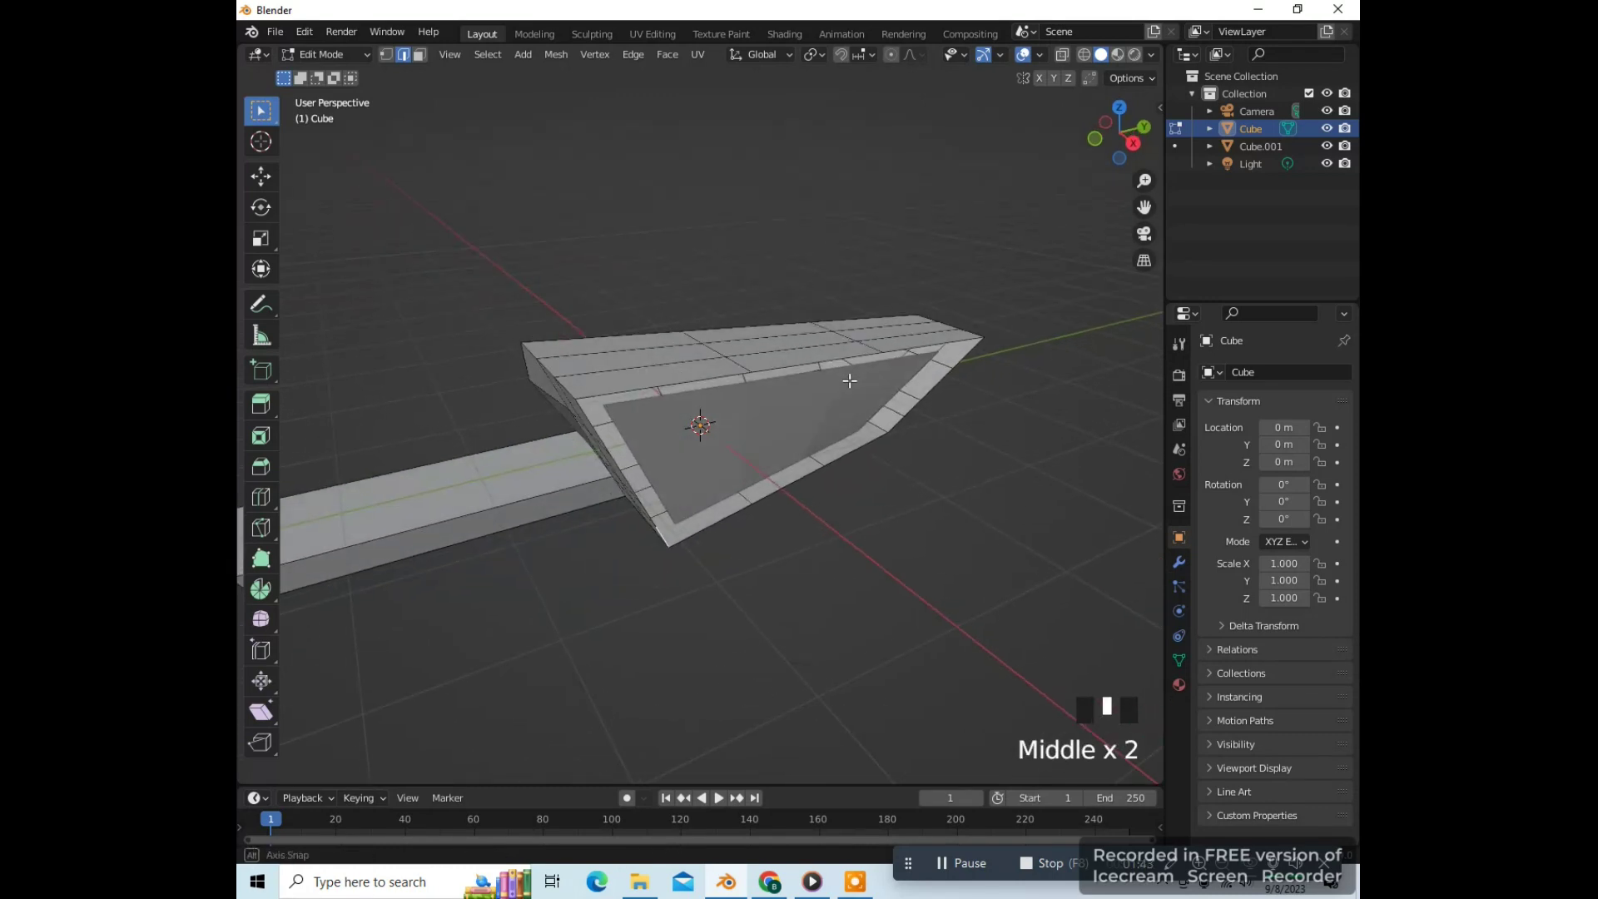
ctrl+click(833, 358)
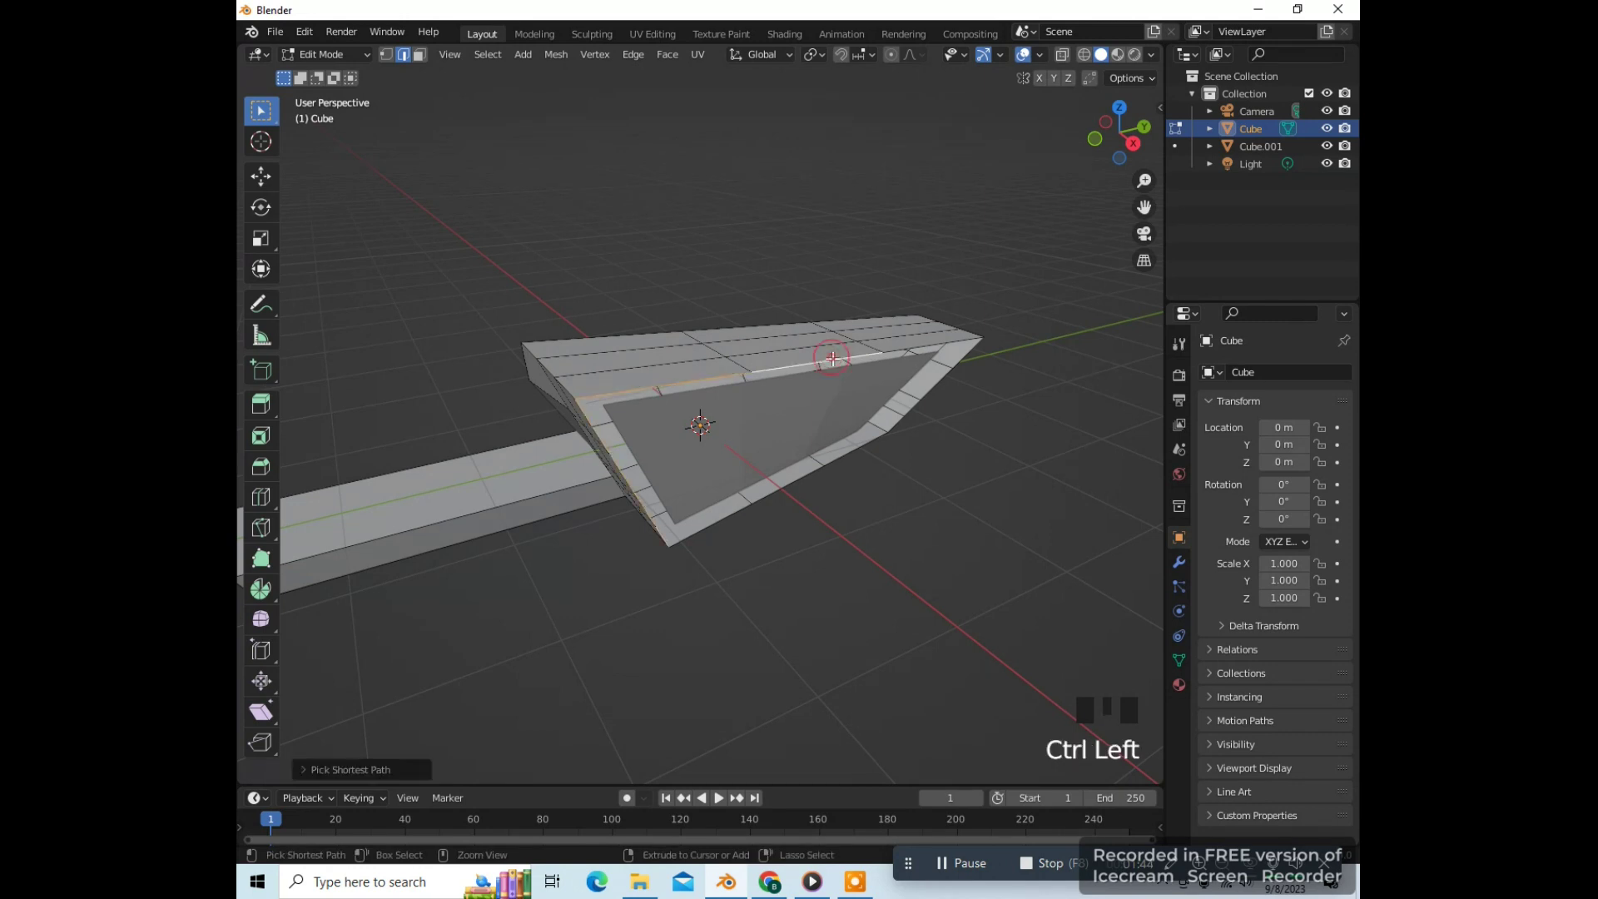
ctrl+click(895, 424)
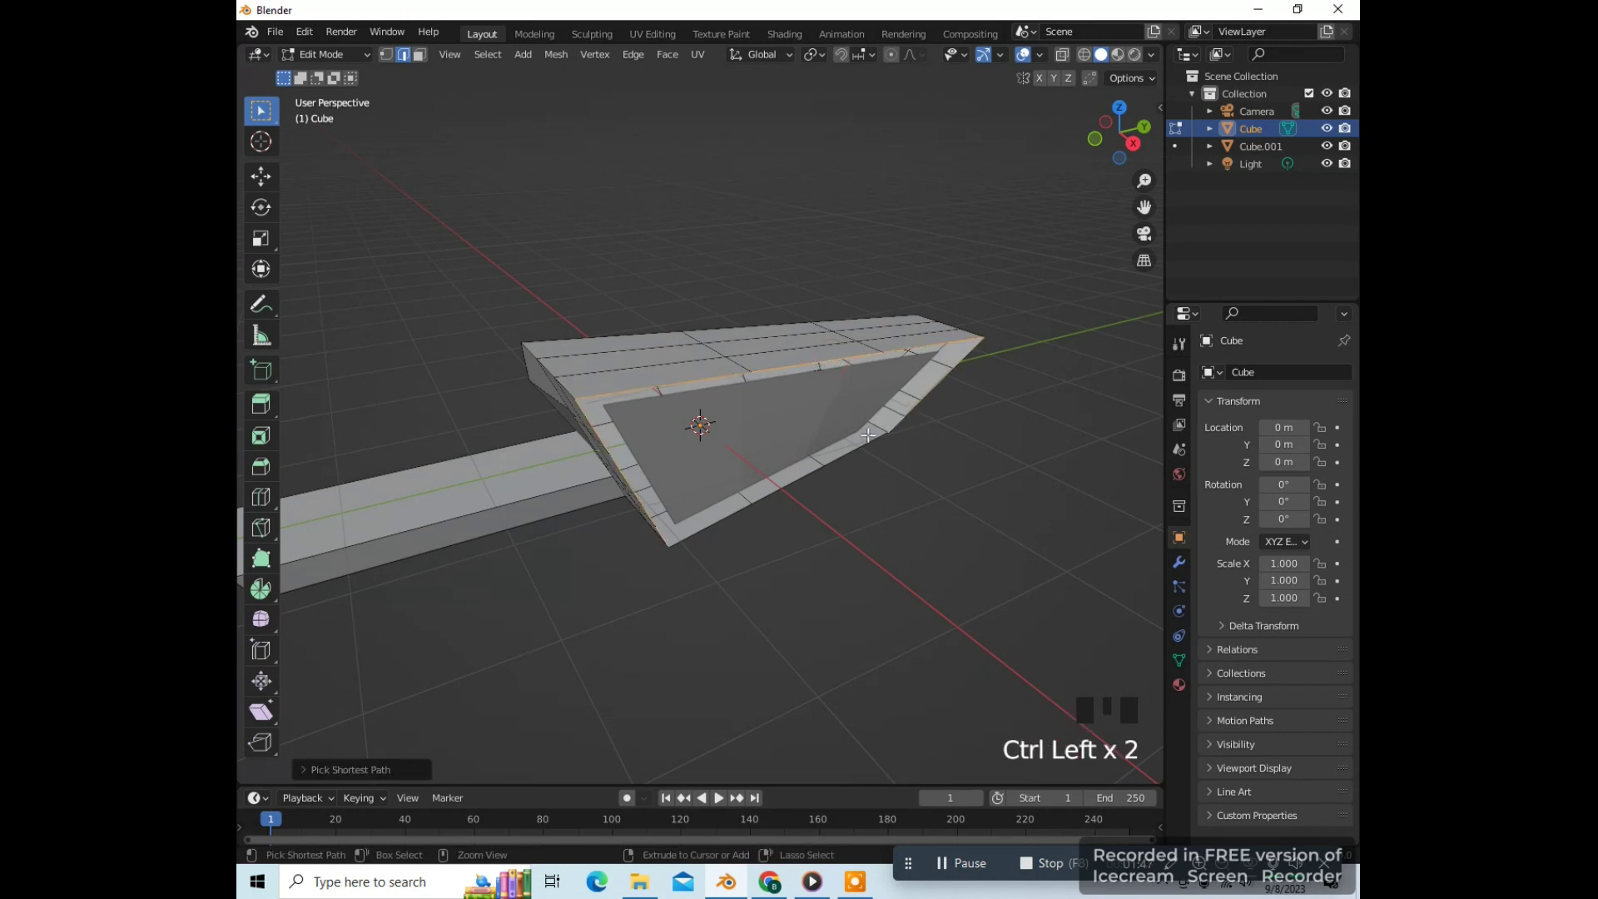
ctrl+click(708, 526)
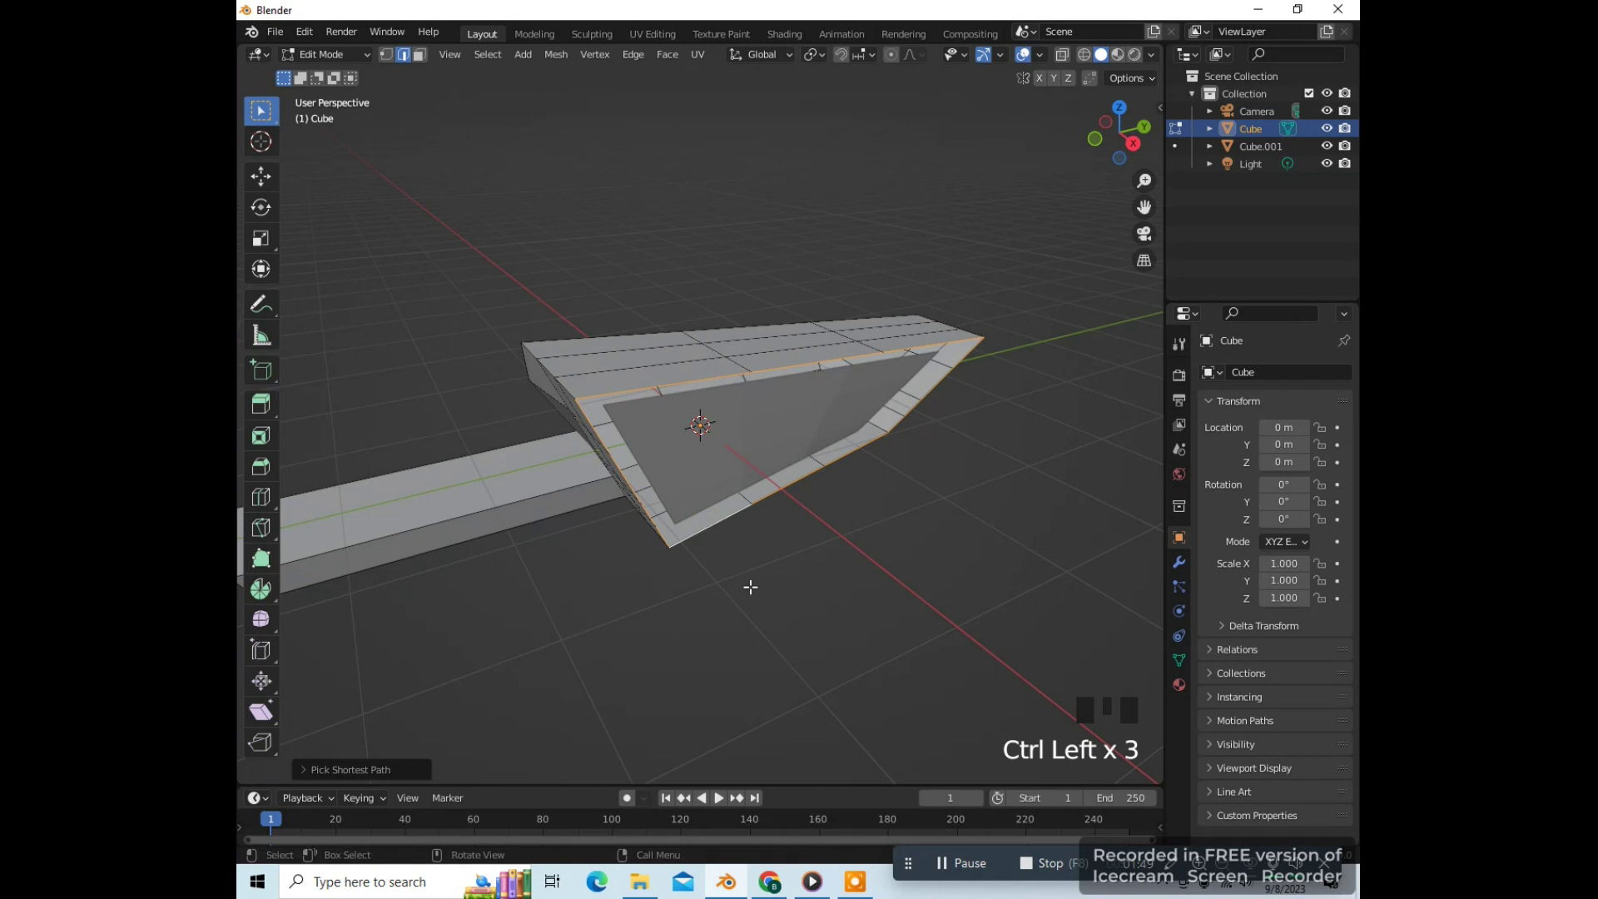
Extrude the loop and scale it to 0.9021, then extrude it about 0.4 m along X
key(KP_3)
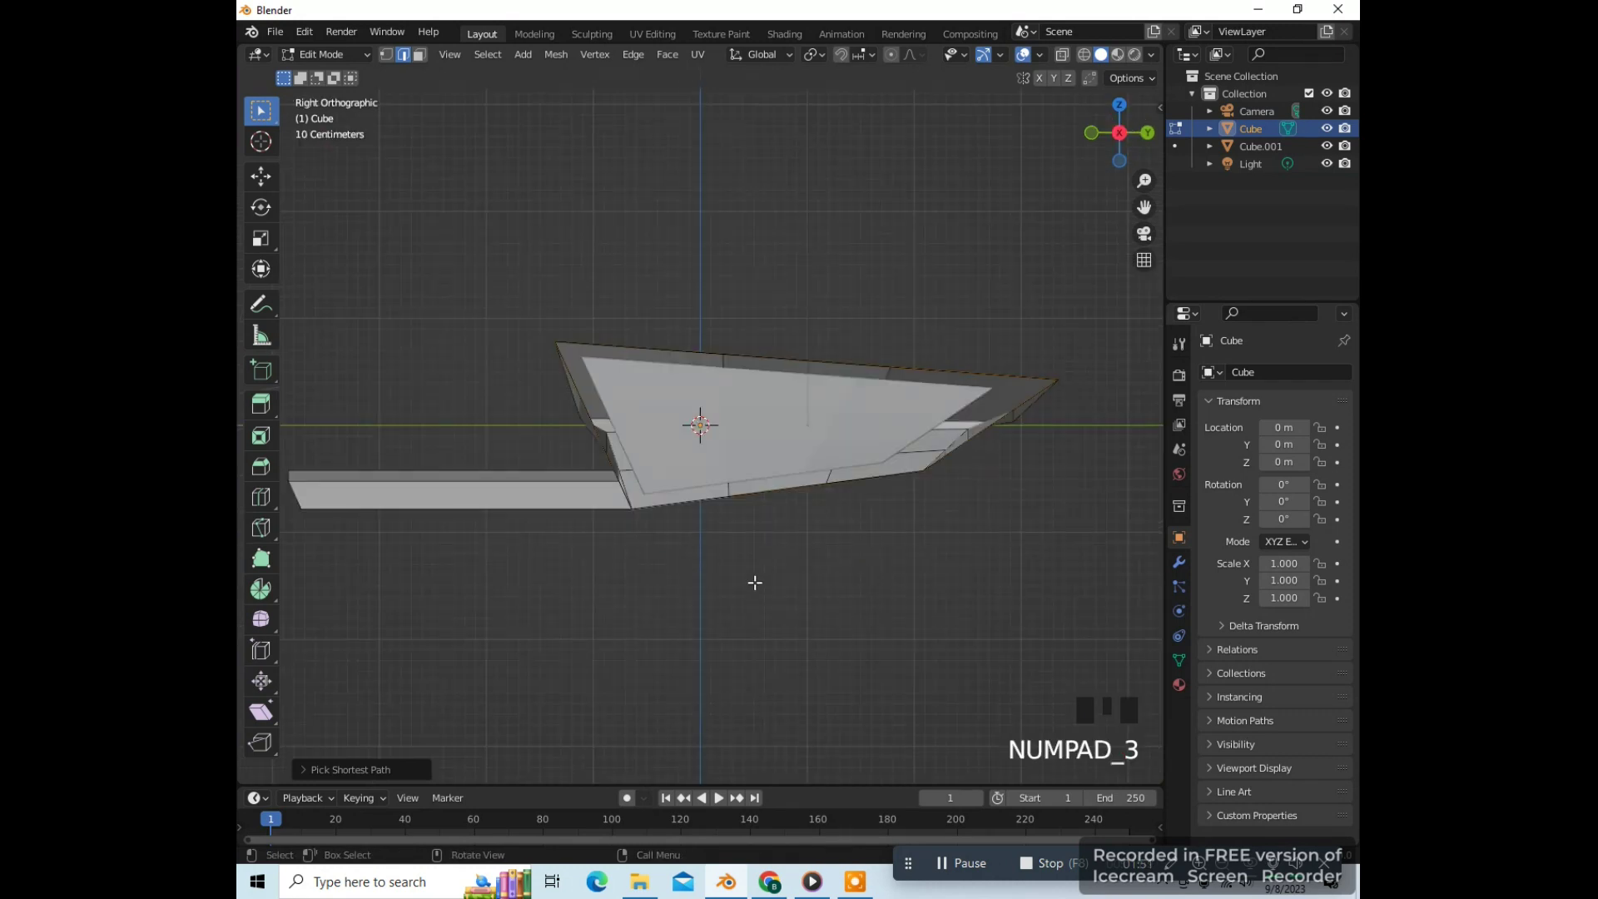
key(e)
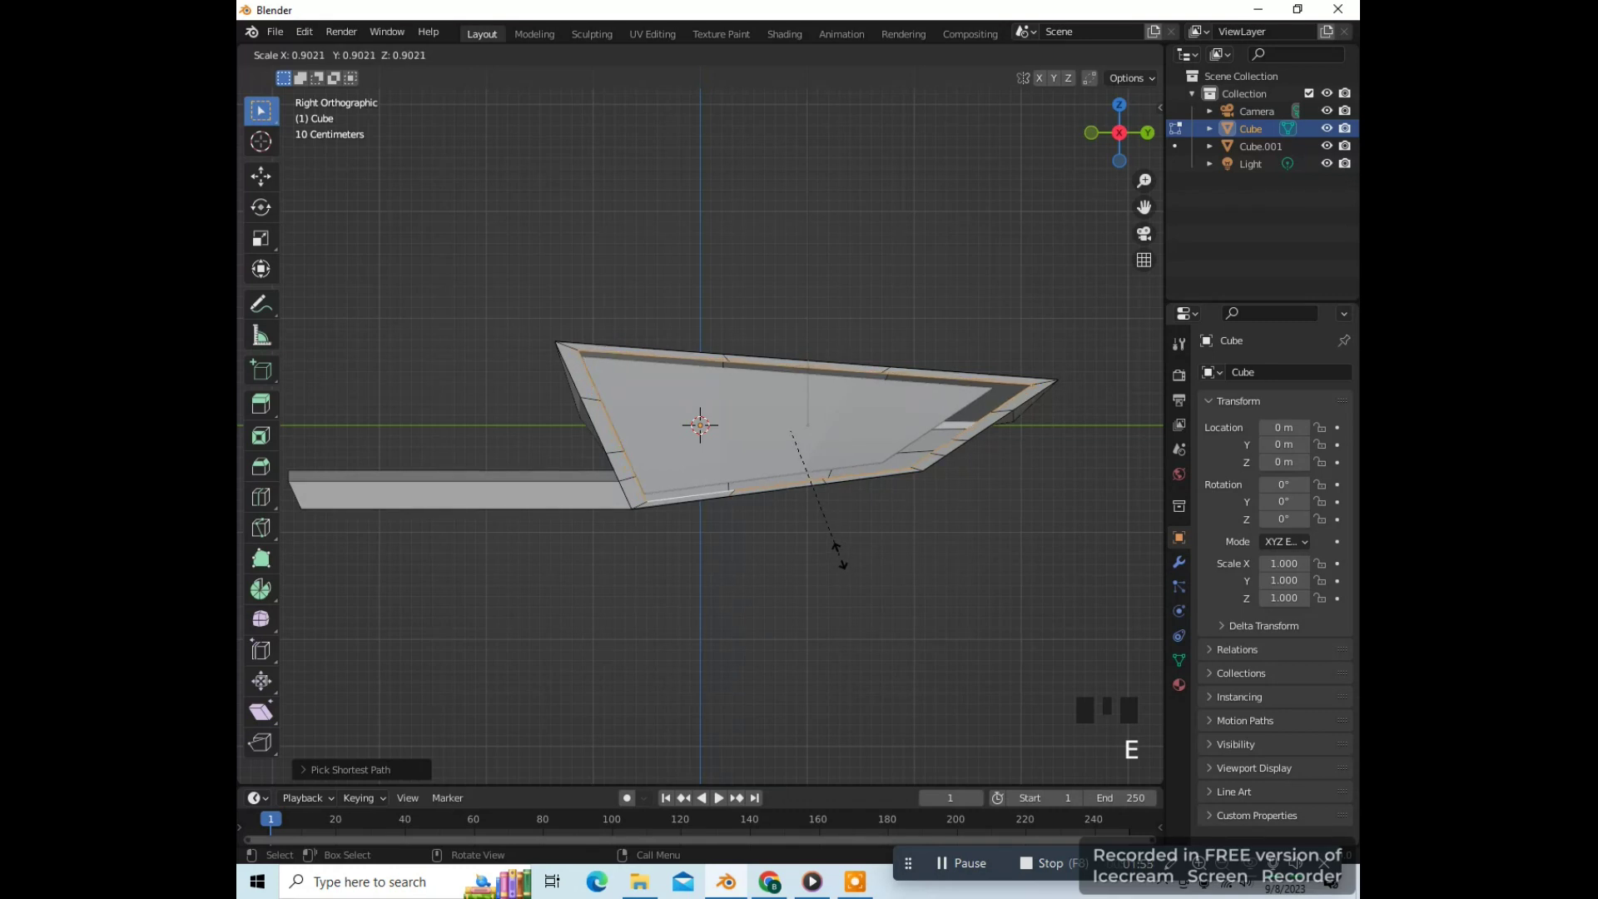
click(842, 556)
middle_drag(824, 592, 938, 601)
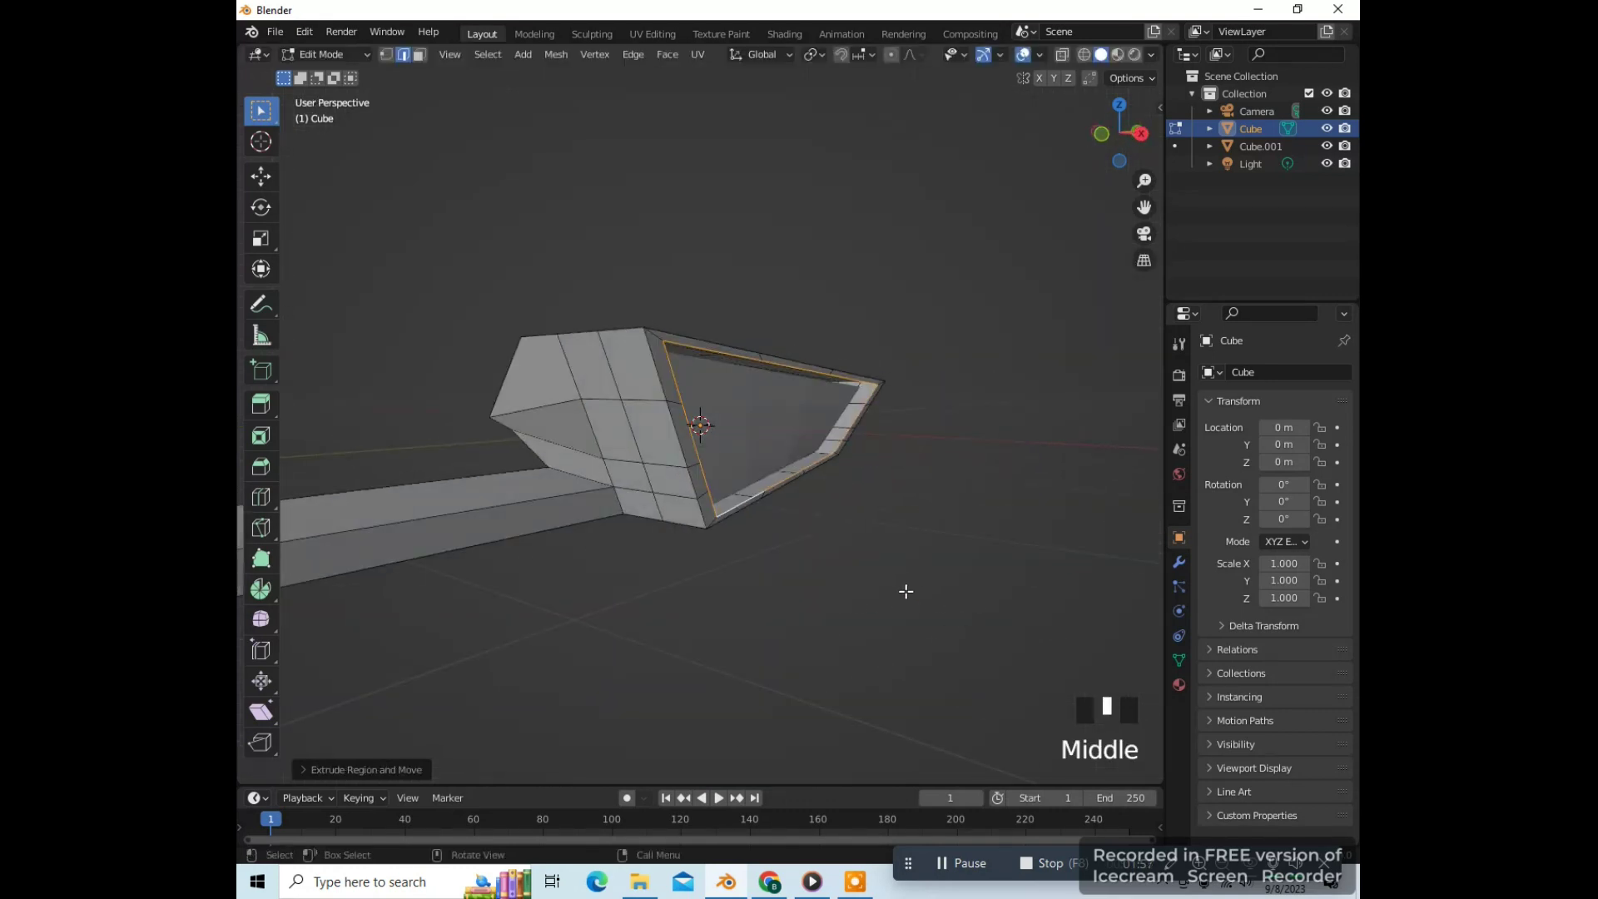
key(e)
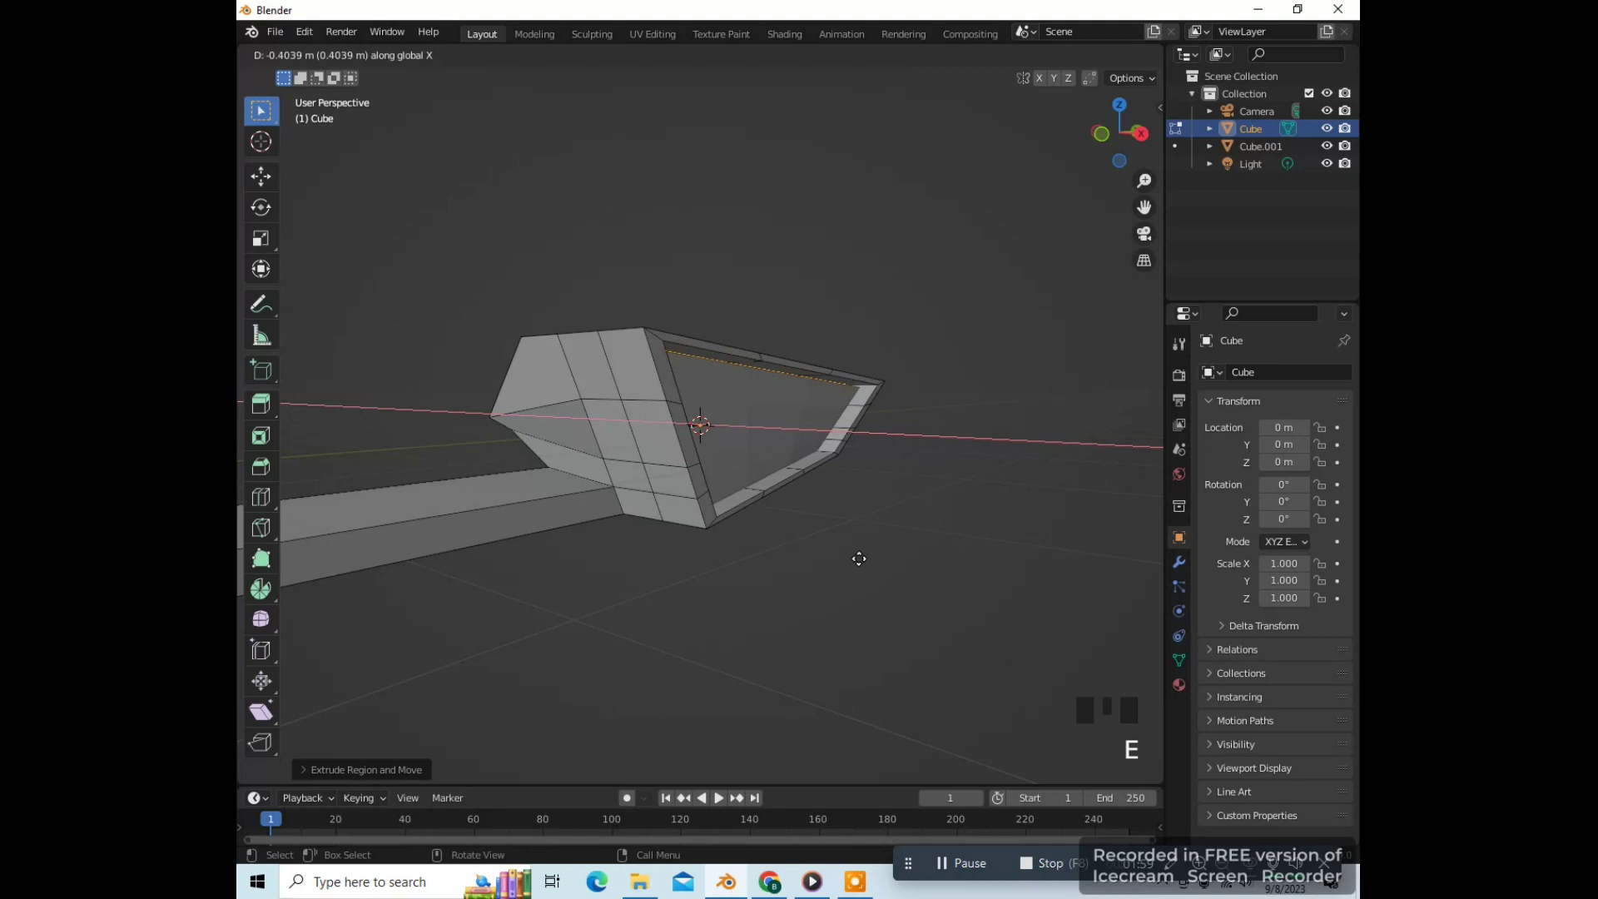
click(859, 559)
middle_drag(859, 559, 877, 591)
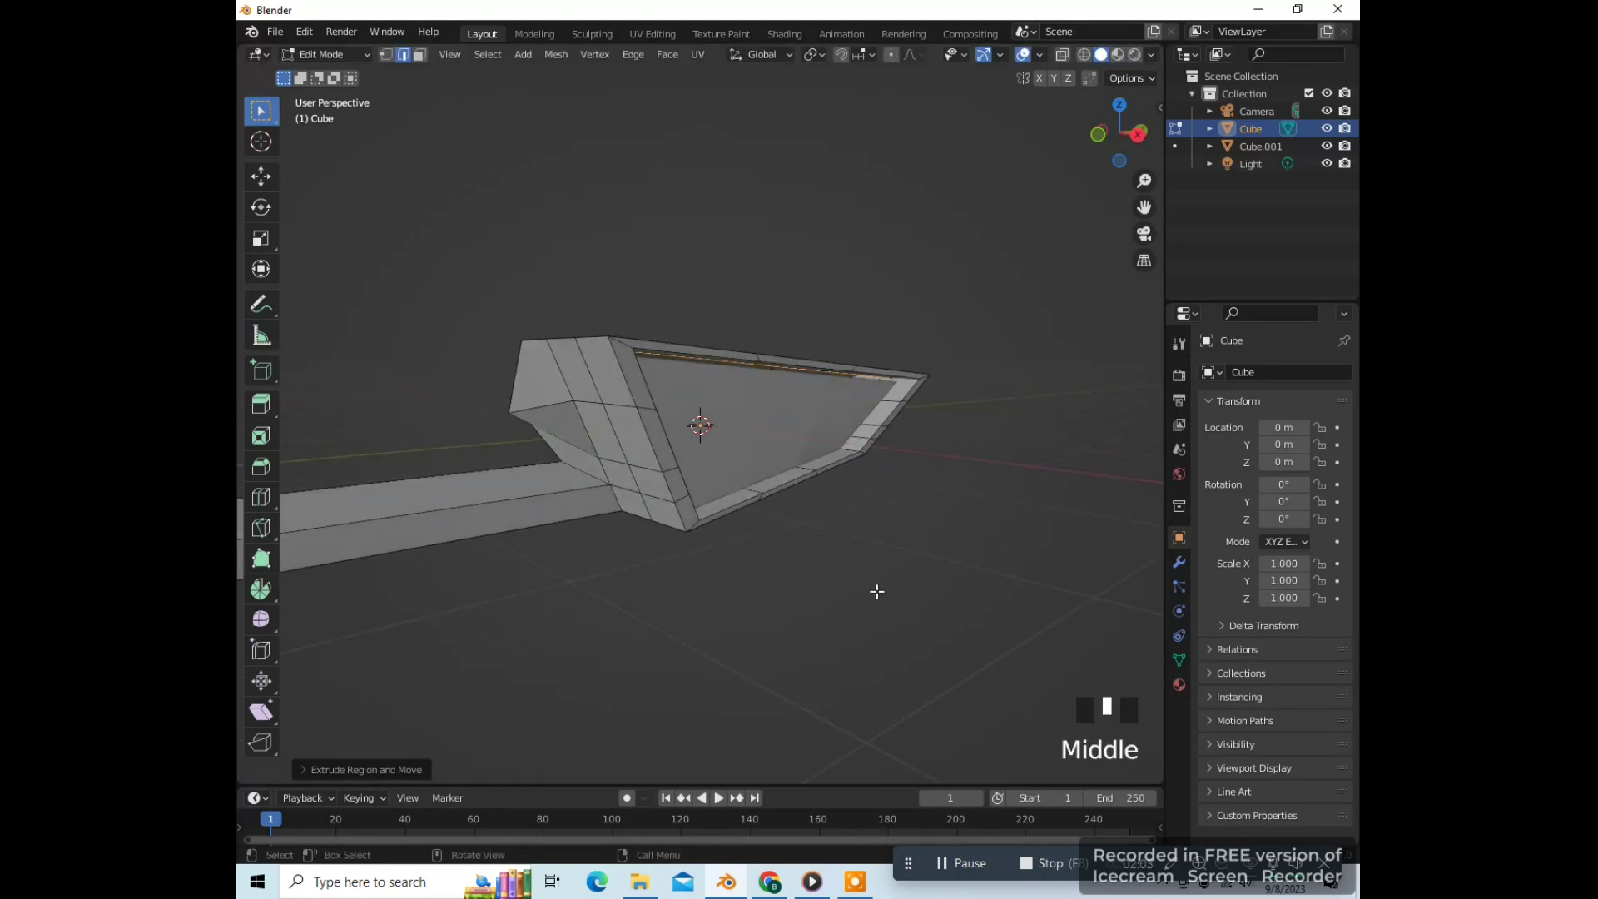
key(Tab)
Add a Subdivision Surface modifier to Cube with viewport and render levels of 3
drag(1157, 573, 984, 562)
click(998, 559)
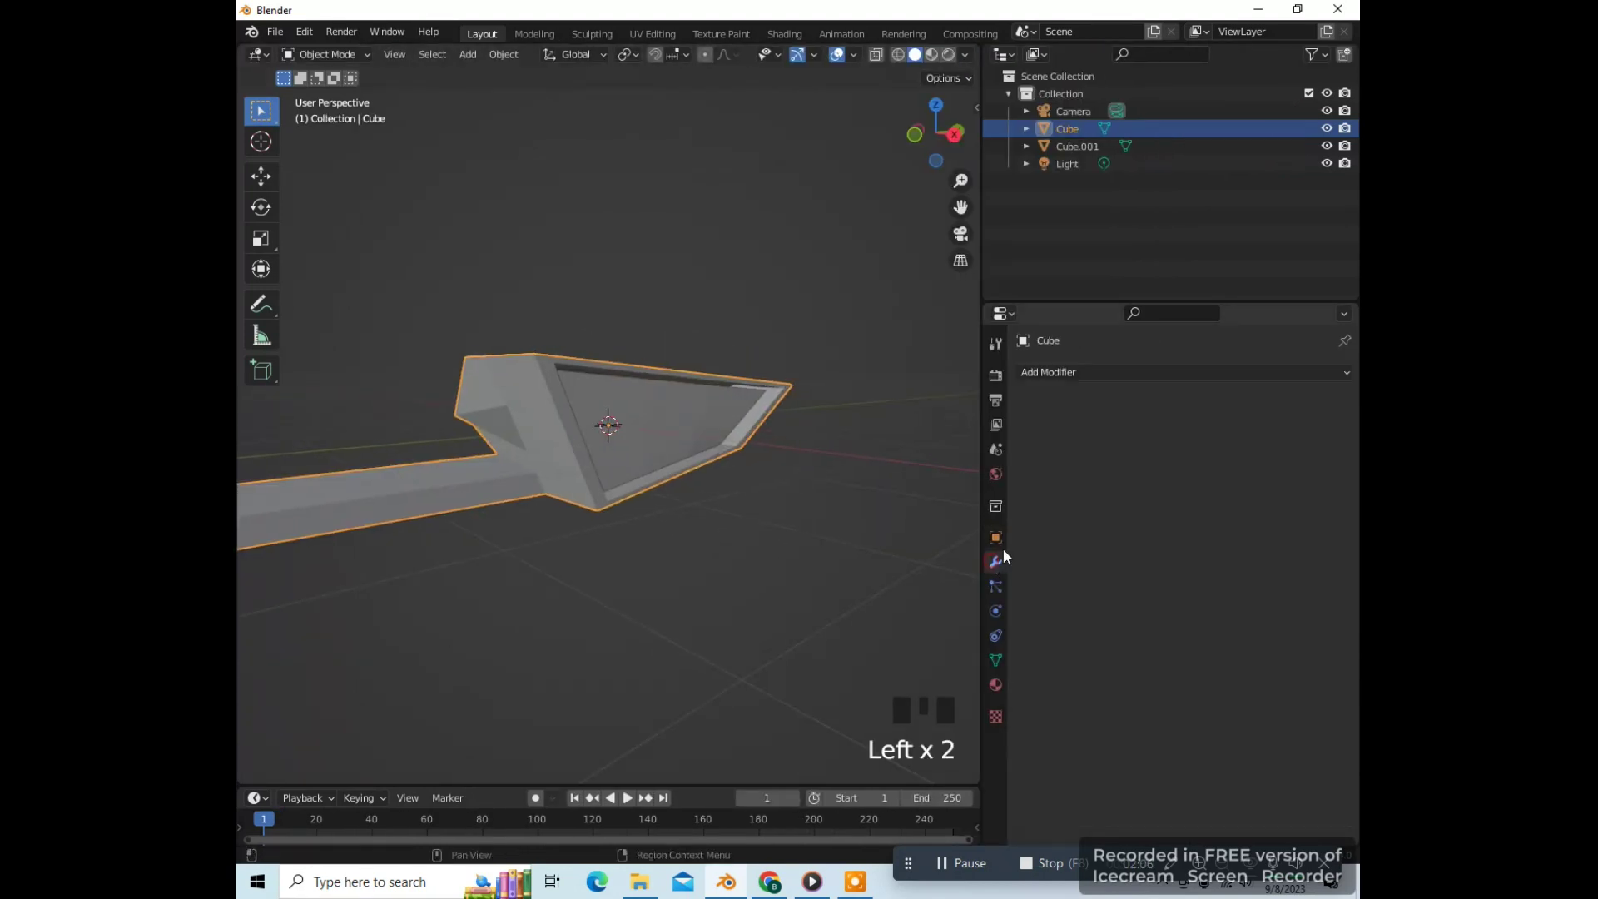
click(1095, 372)
click(1055, 690)
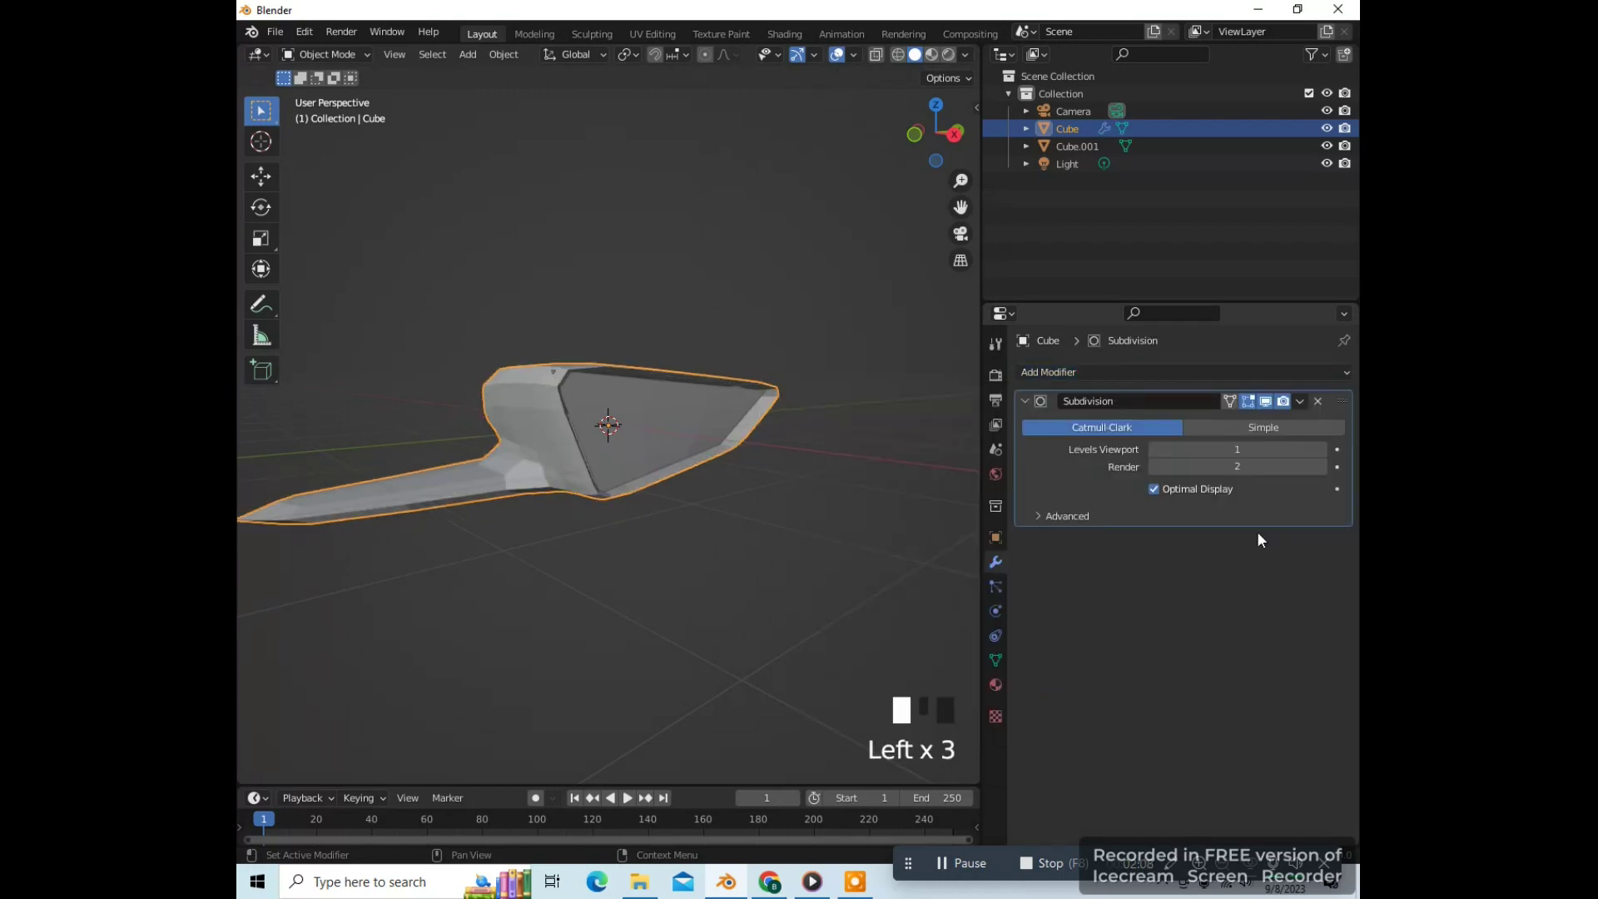
click(1317, 449)
click(1317, 450)
click(1317, 466)
click(1317, 466)
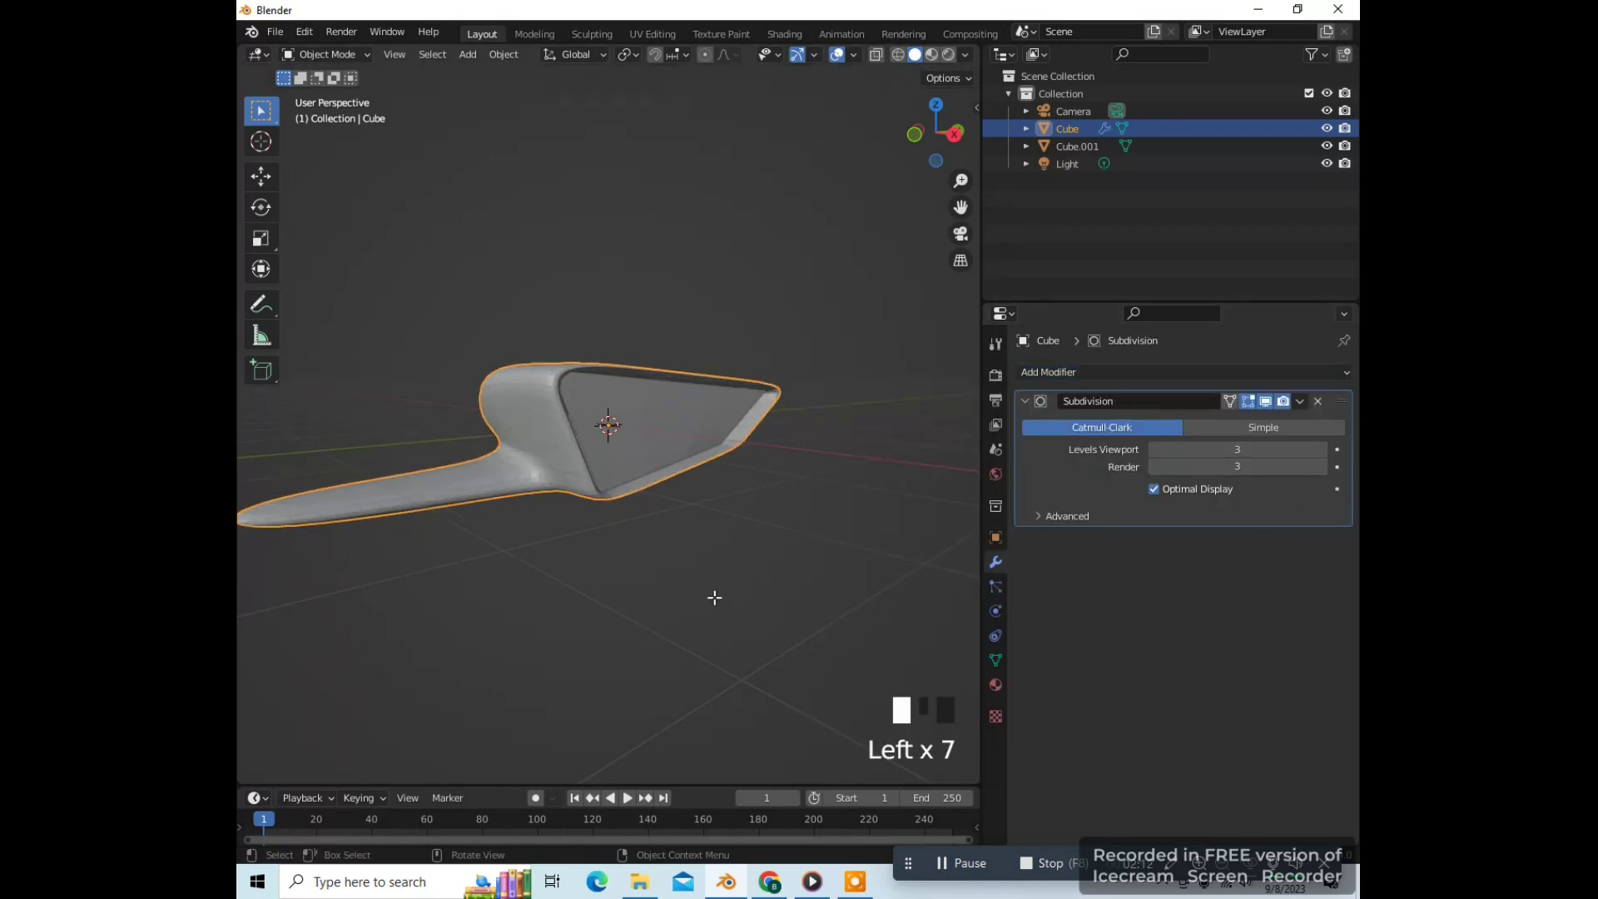
Select the whole mesh in Edit Mode and enable On Cage for the modifier
key(Tab)
key(a)
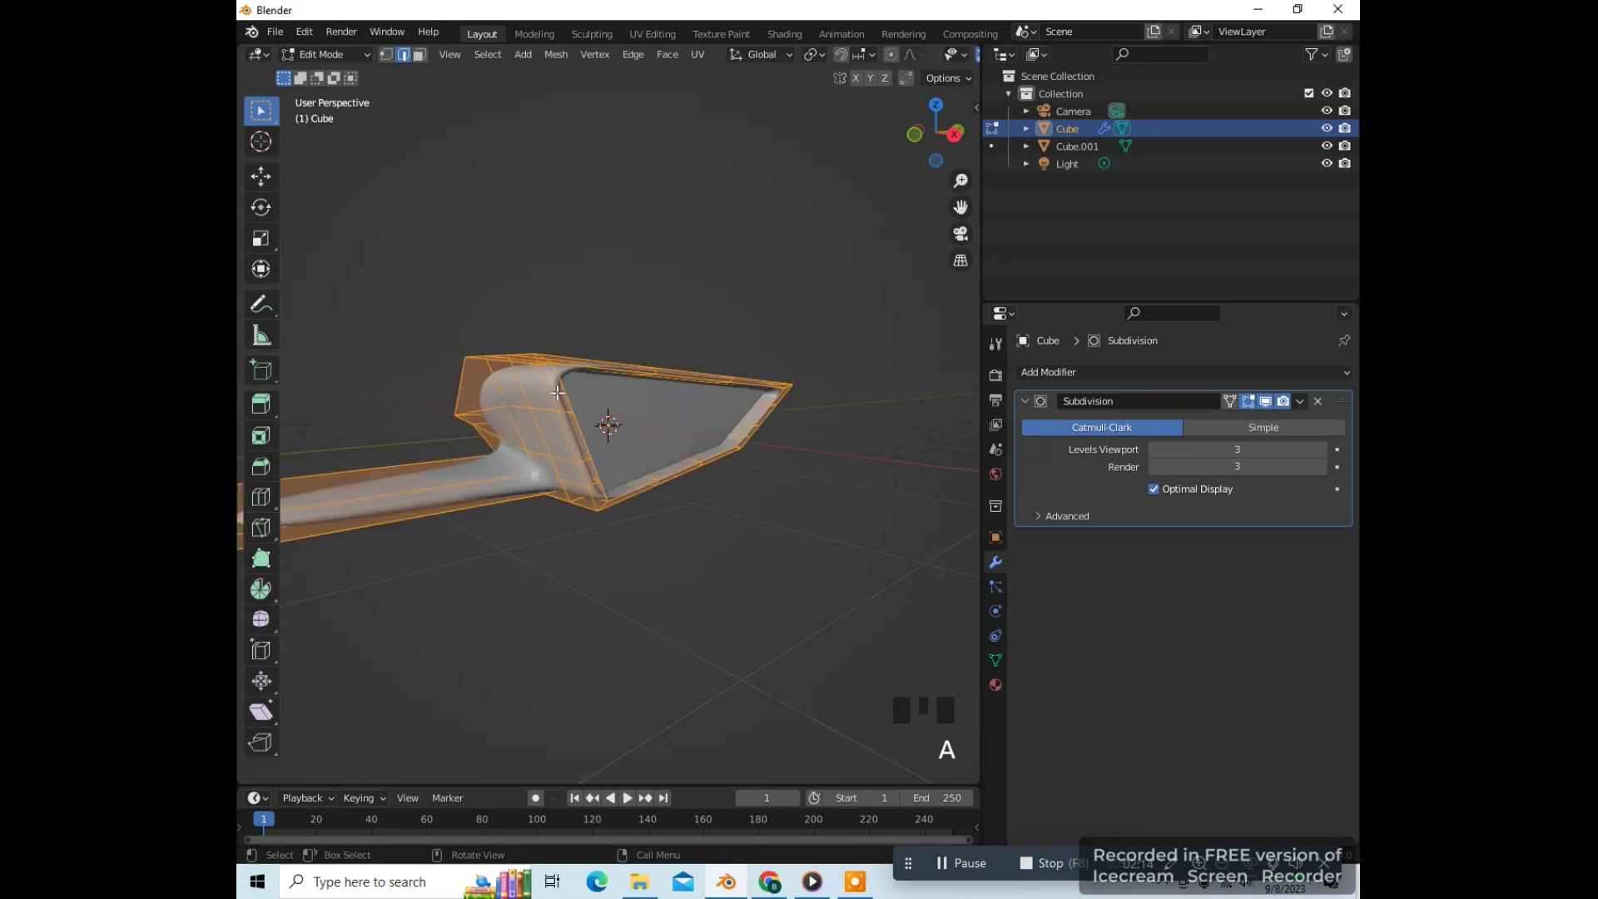
scroll(558, 393, down, 2)
drag(962, 182, 965, 204)
middle_drag(716, 497, 703, 496)
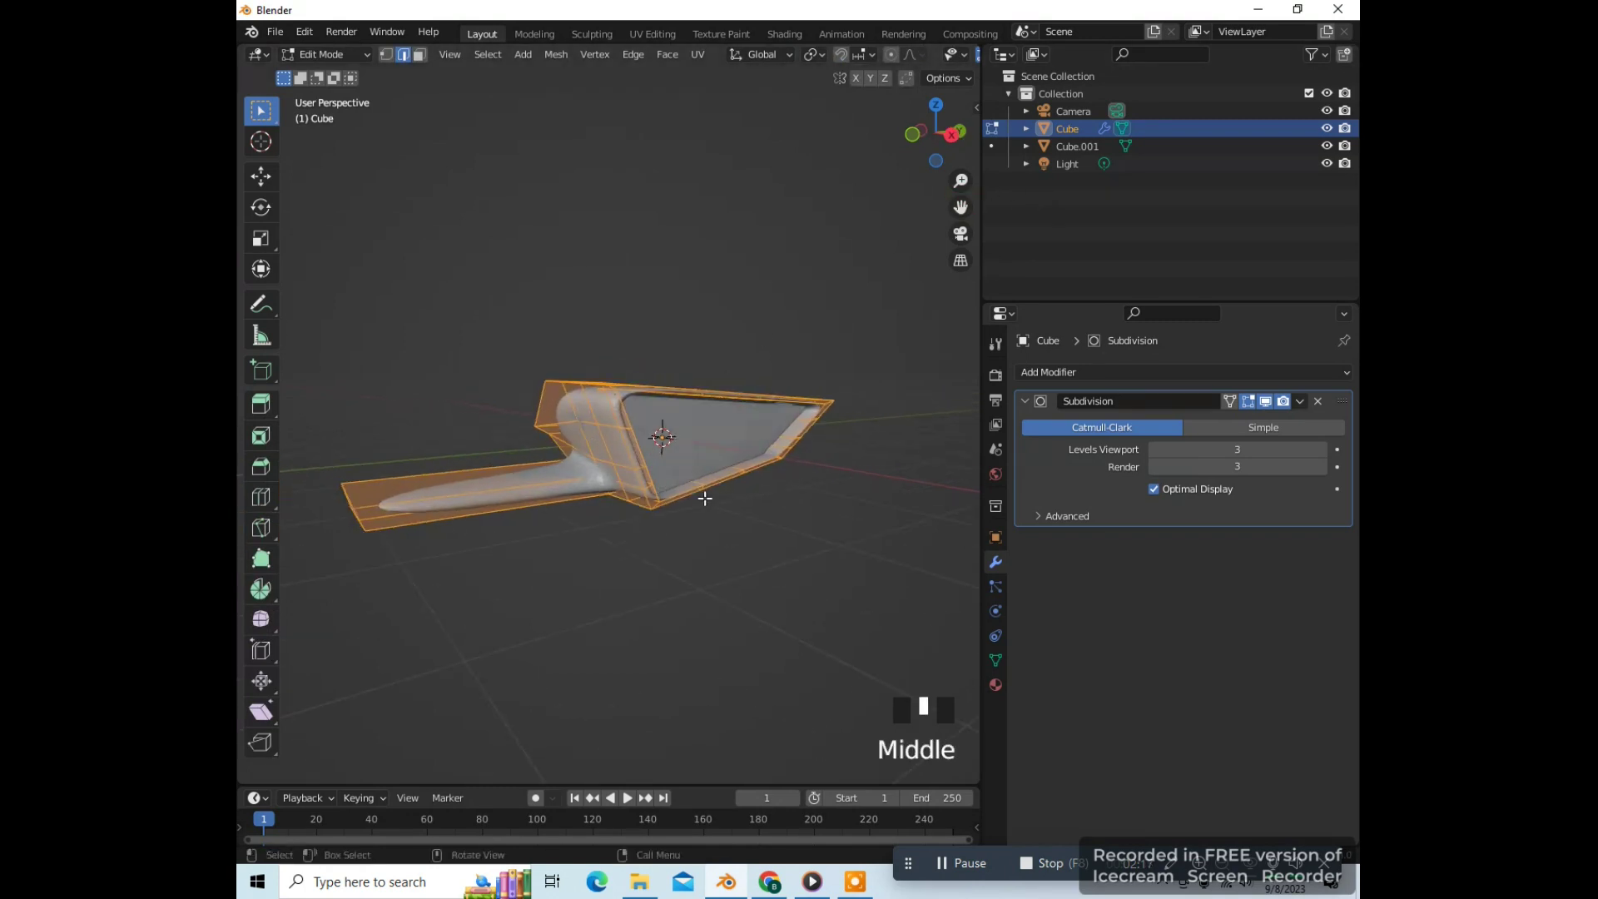
click(1230, 403)
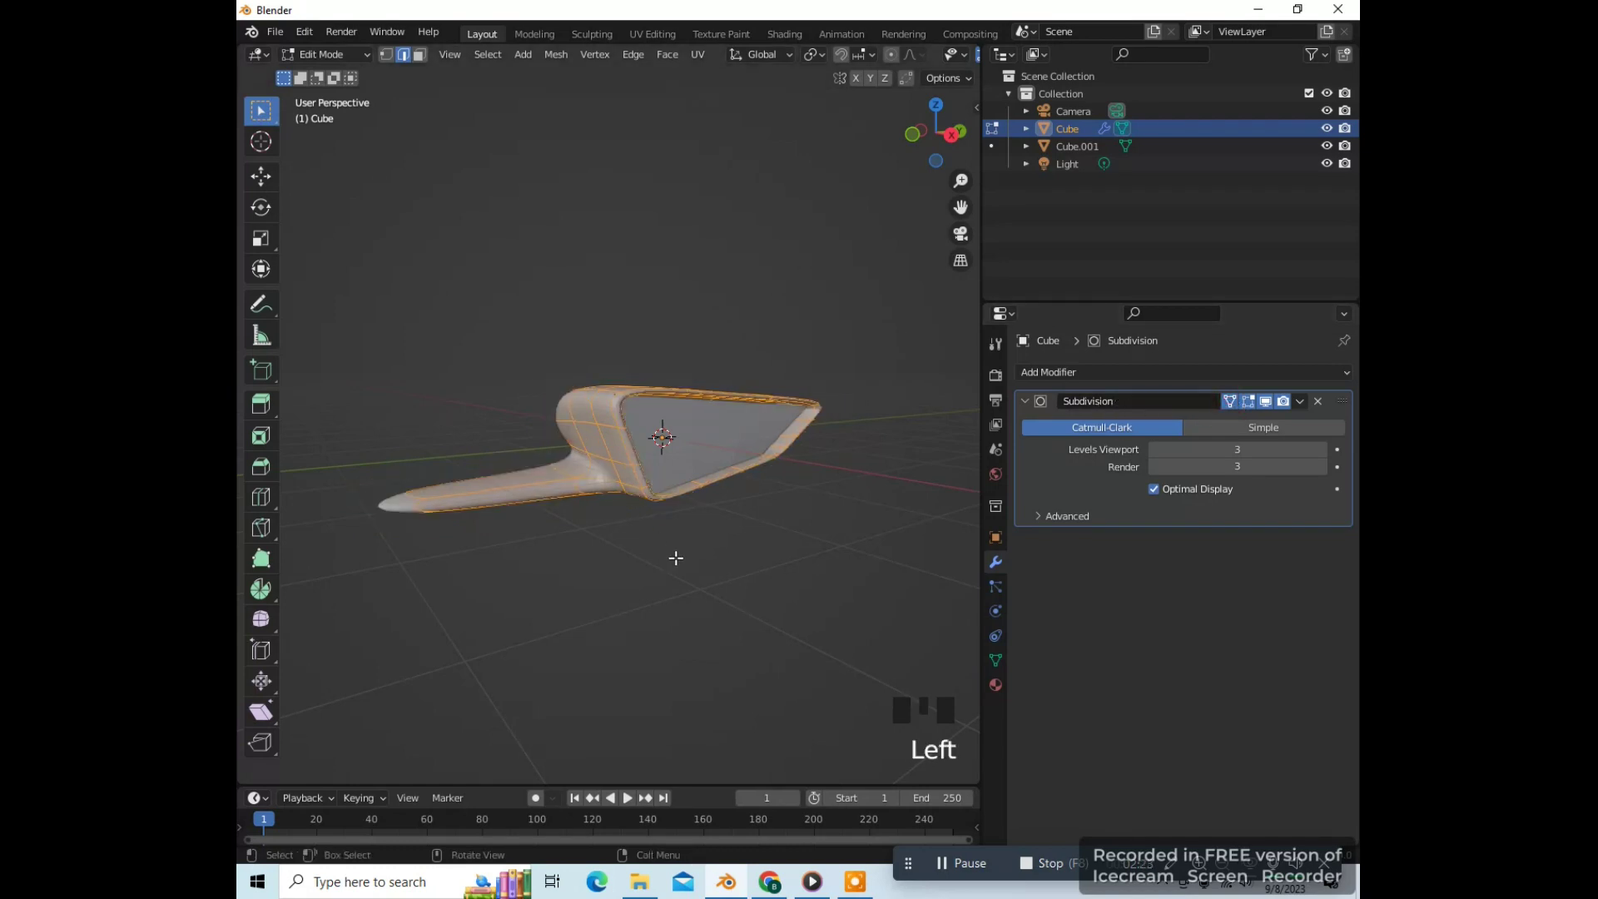
key(KP_3)
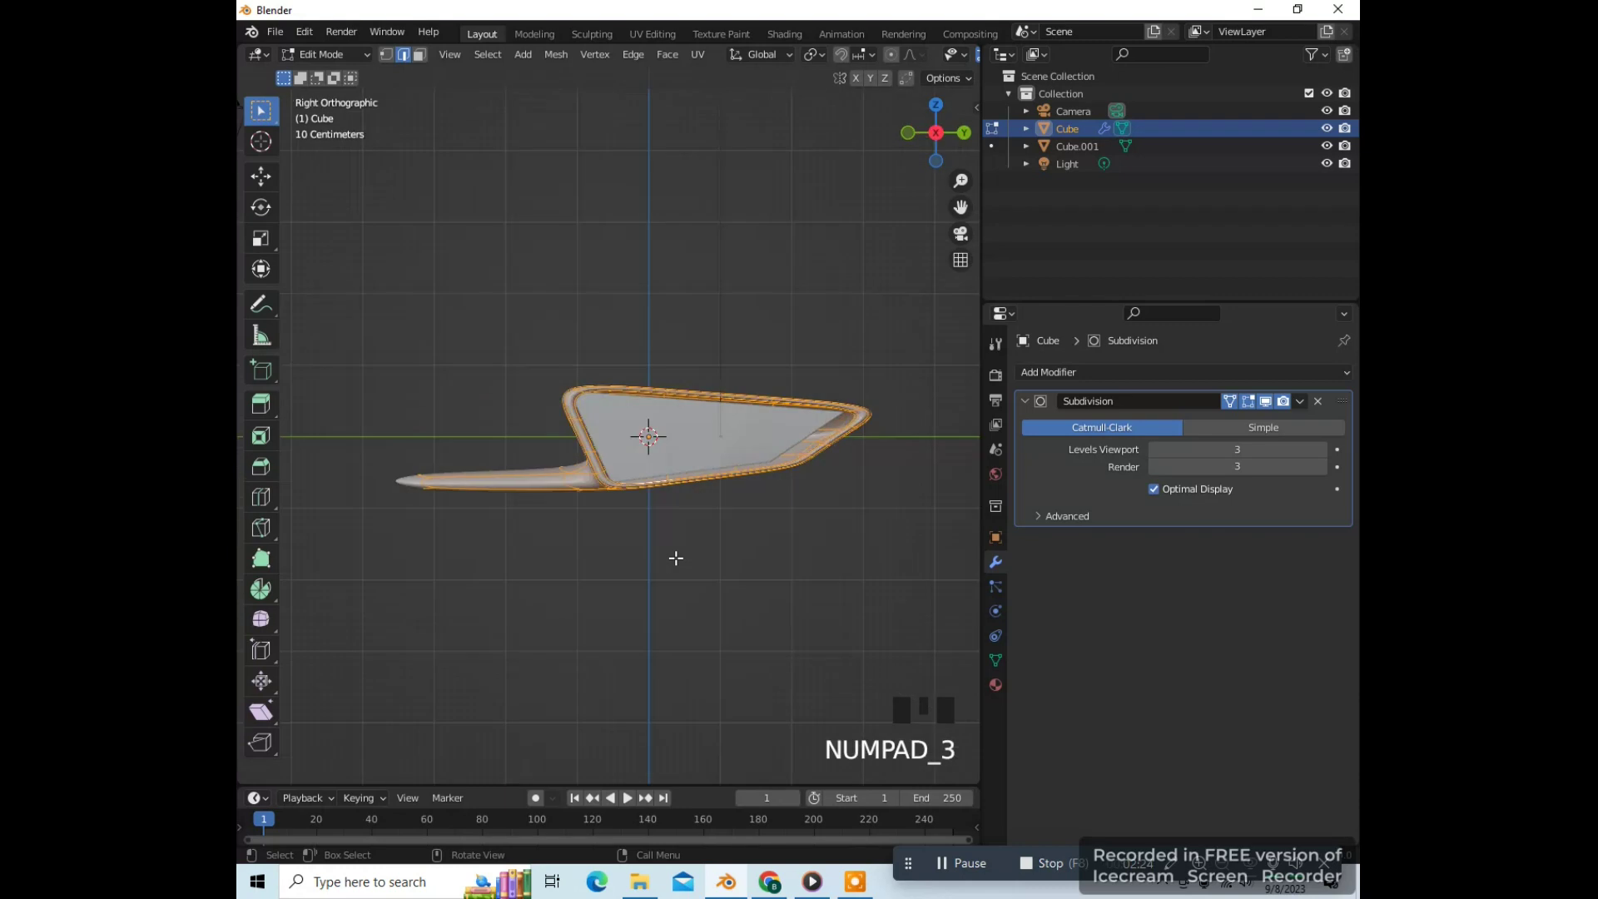
Add a centered edge loop across the handle near its end
key(ctrl+r)
click(496, 479)
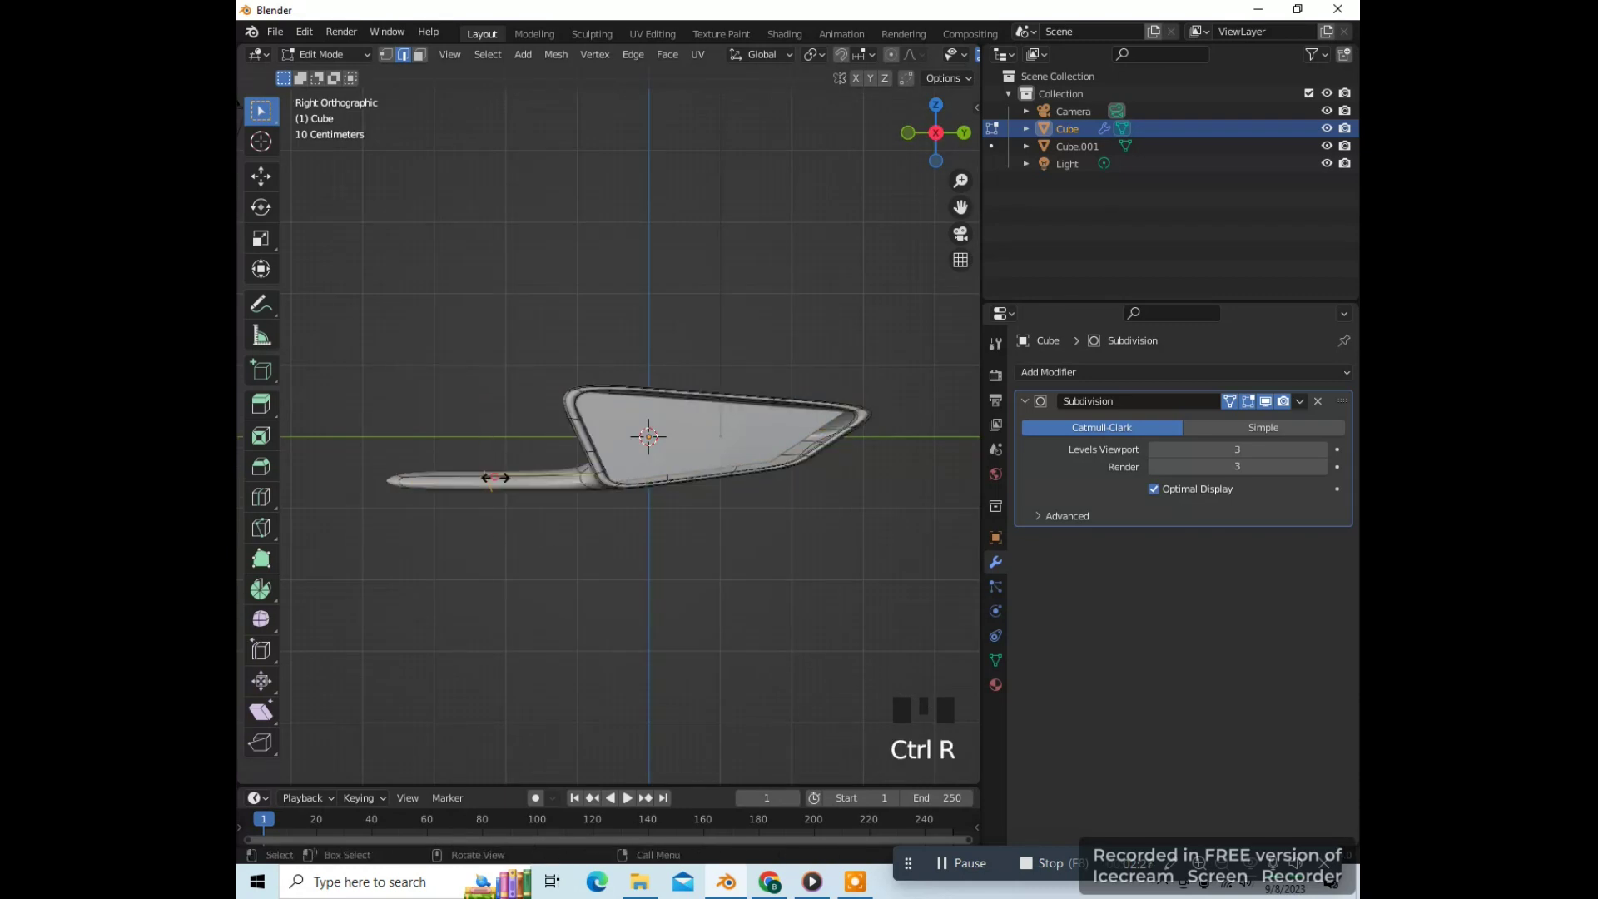
right_click(496, 479)
In wireframe, box-select the handle tip and scale it into a blunt end, then return to solid shading
key(z)
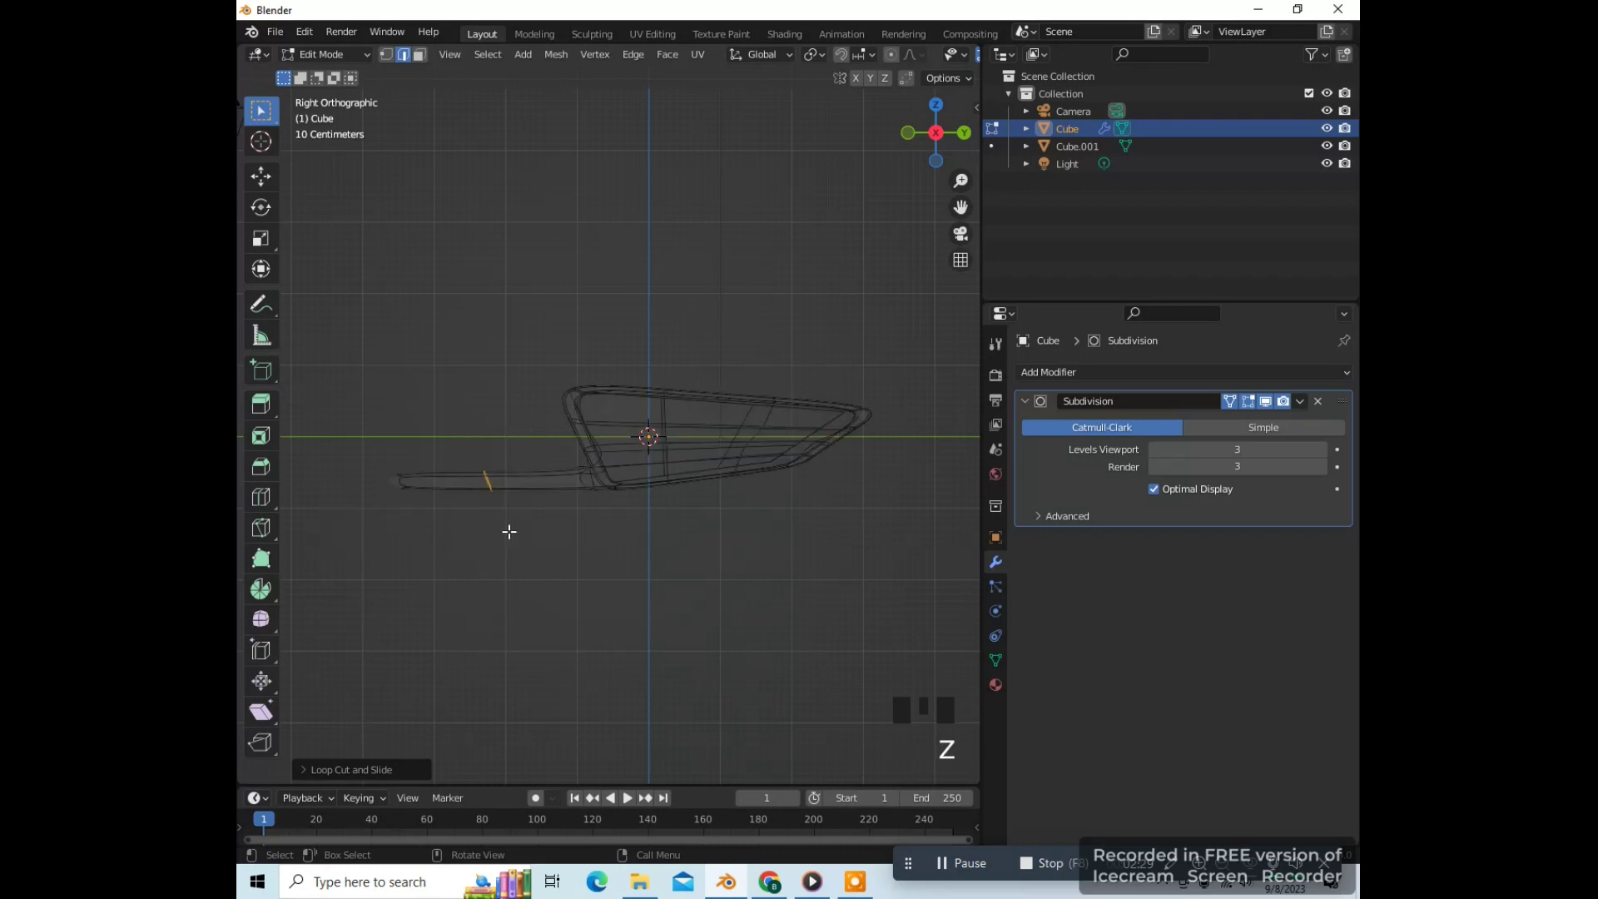
drag(354, 431, 487, 565)
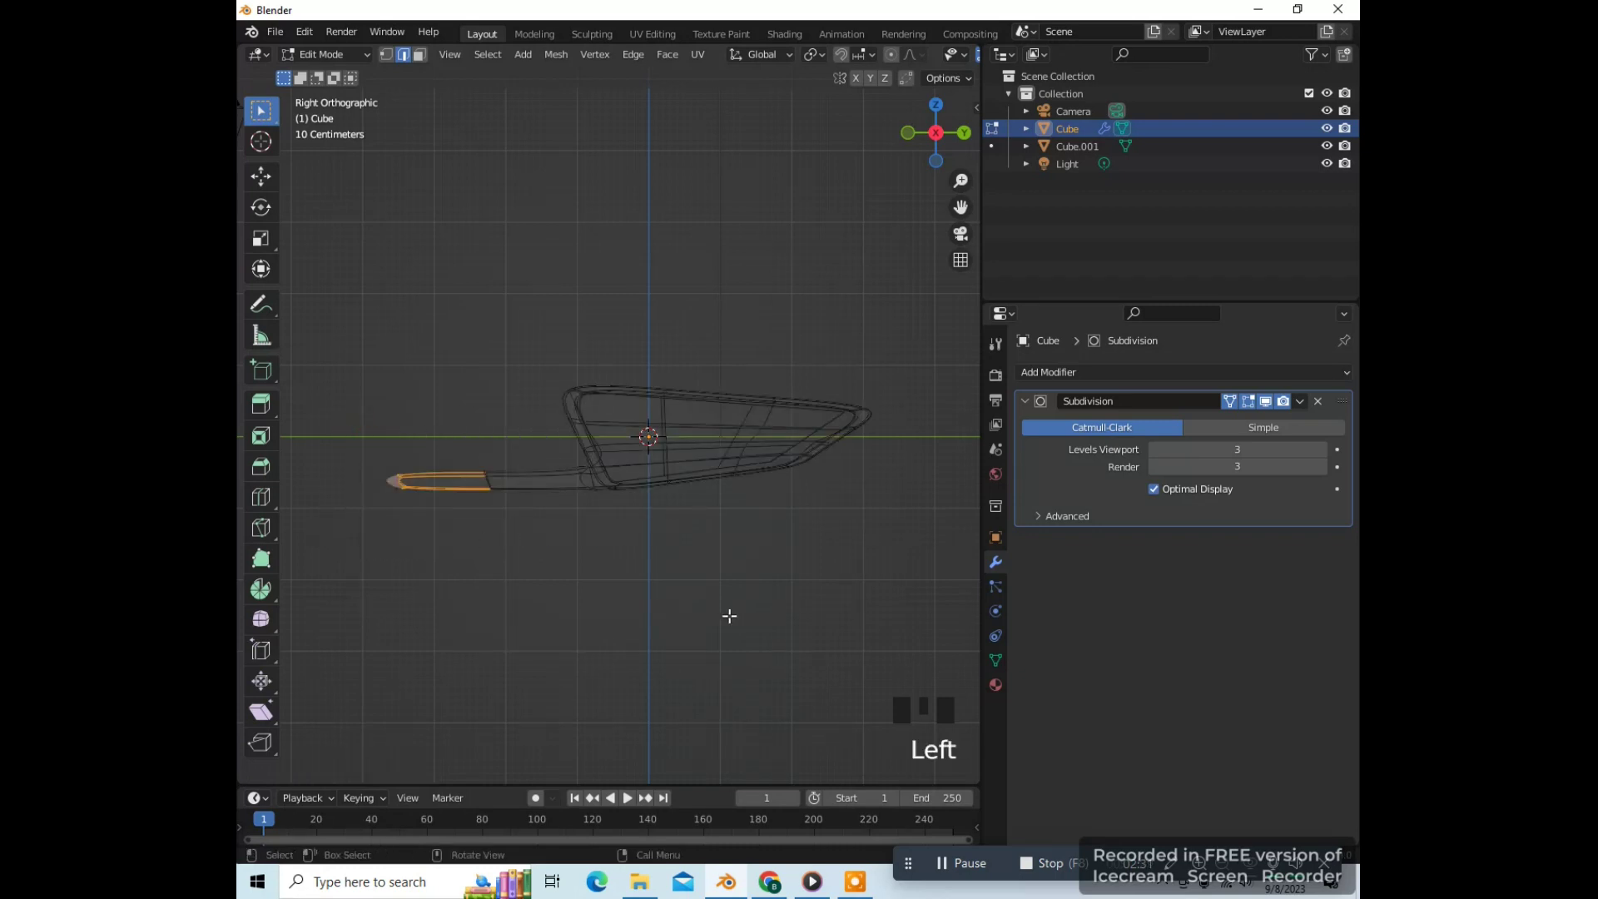
key(s)
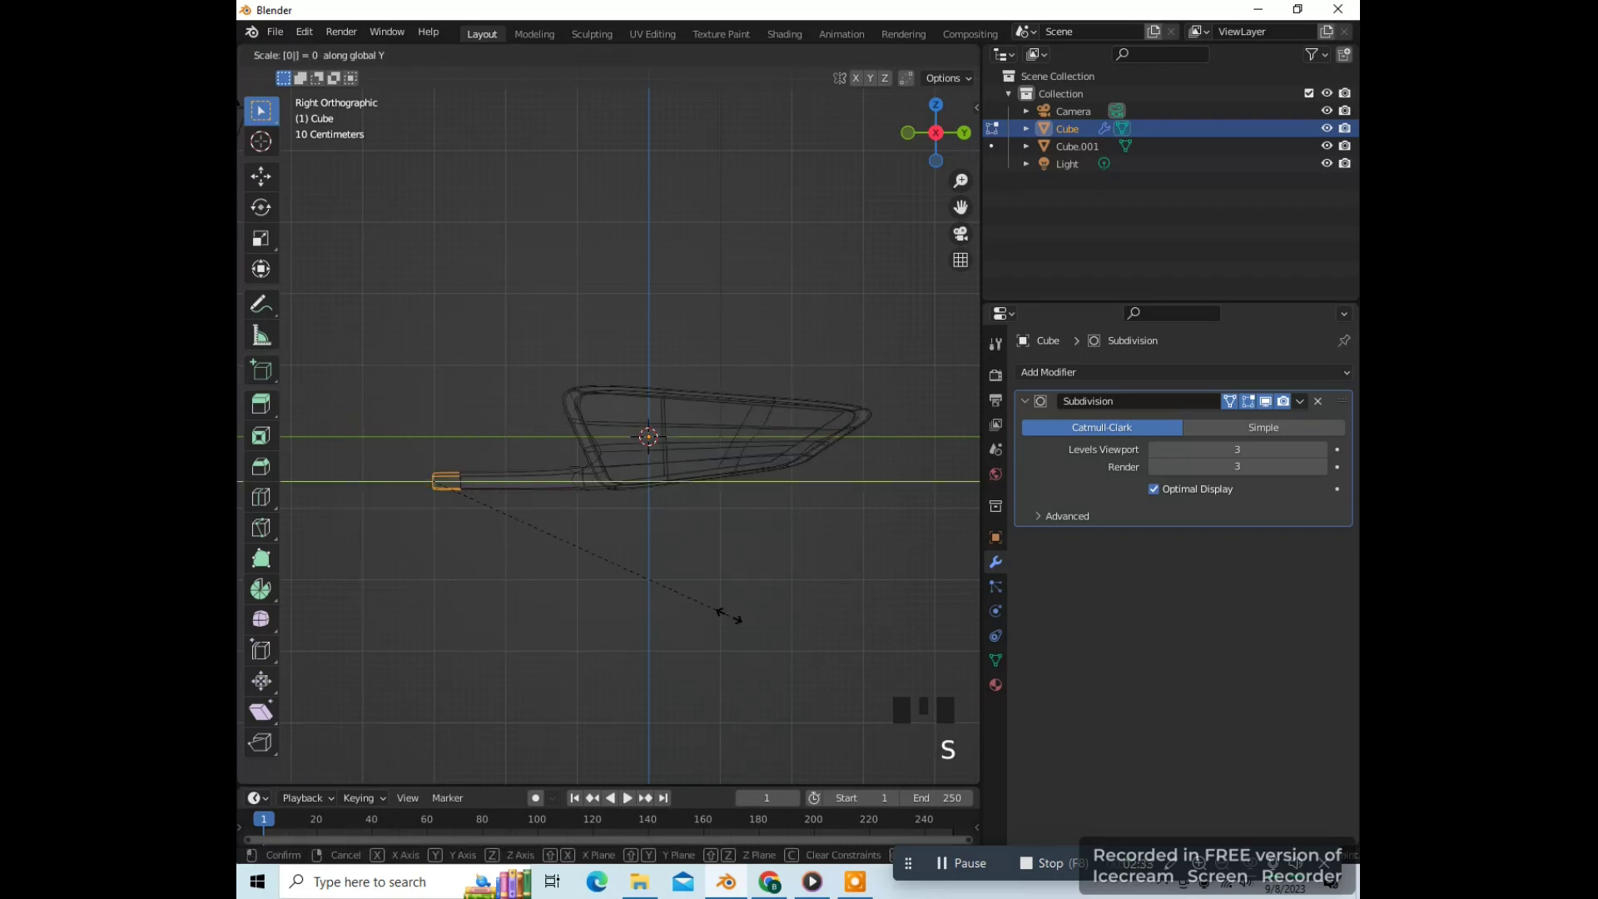
click(729, 616)
middle_drag(612, 614, 724, 624)
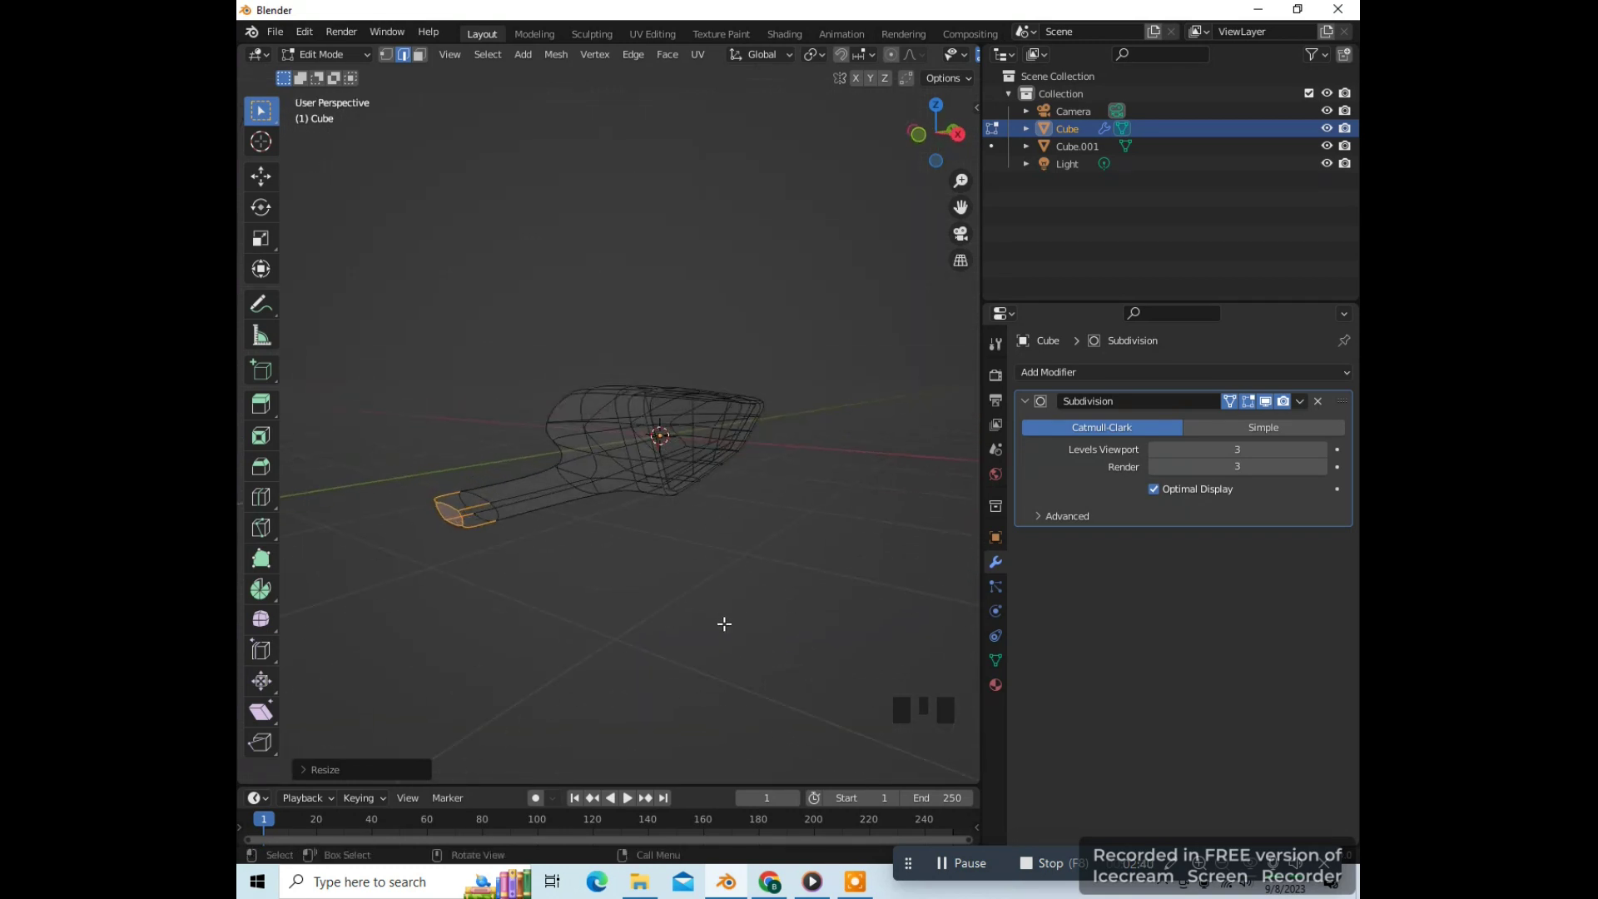
key(z)
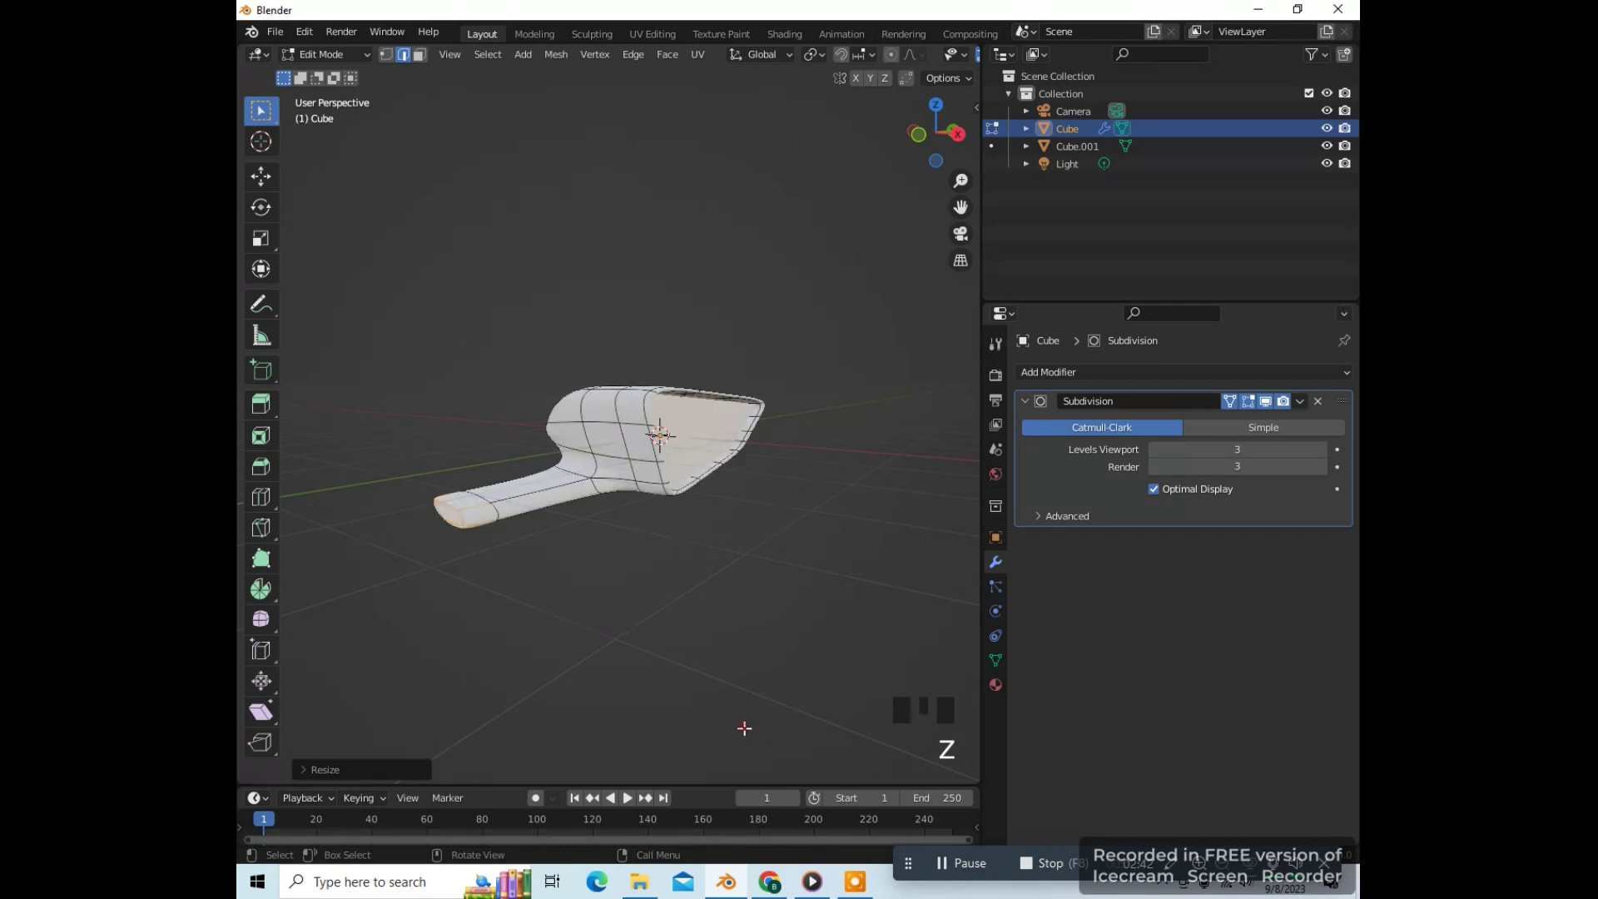
scroll(772, 657, up, 2)
middle_drag(770, 654, 743, 468)
key(Tab)
Give Cube.001 a Subdivision Surface modifier with raised viewport and render levels, then show its material settings
click(737, 463)
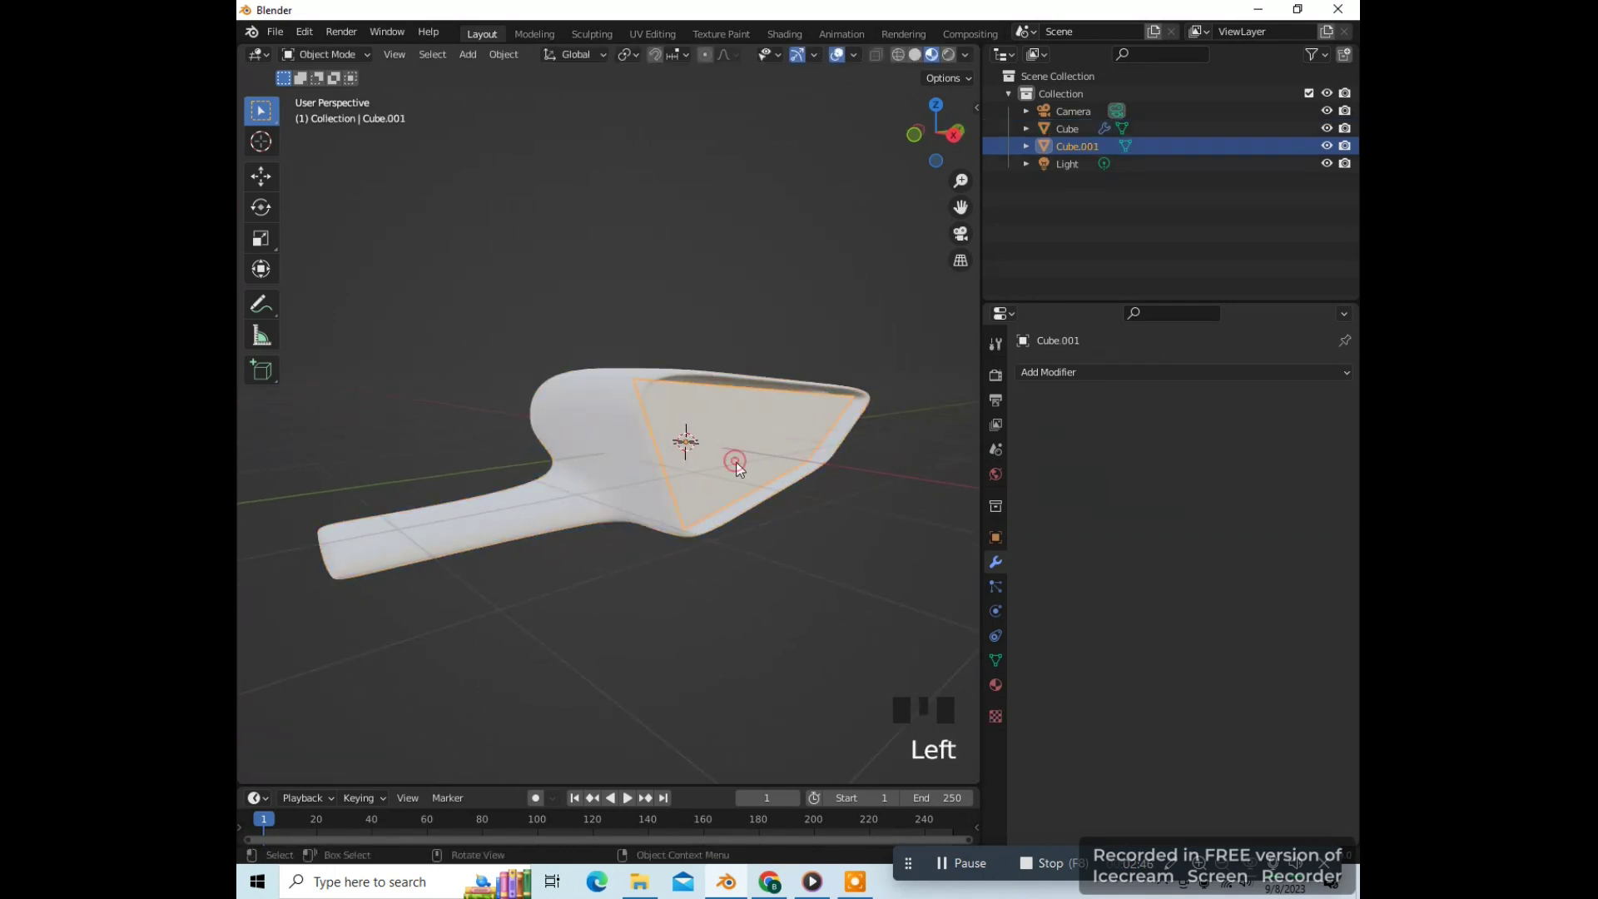
scroll(781, 549, down, 1)
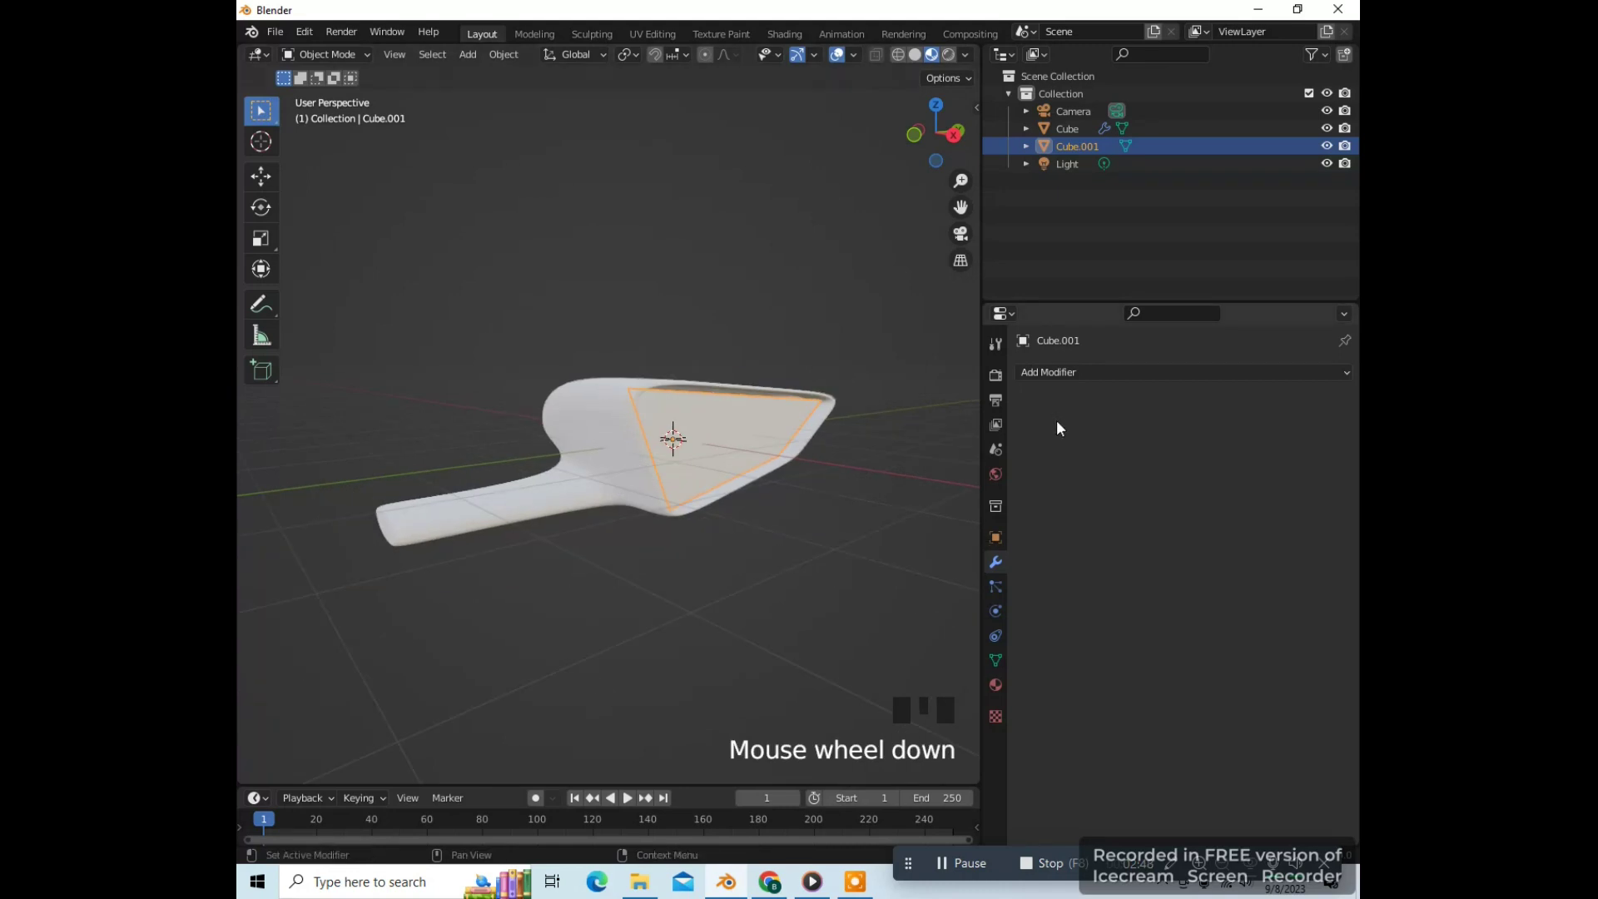
click(1064, 372)
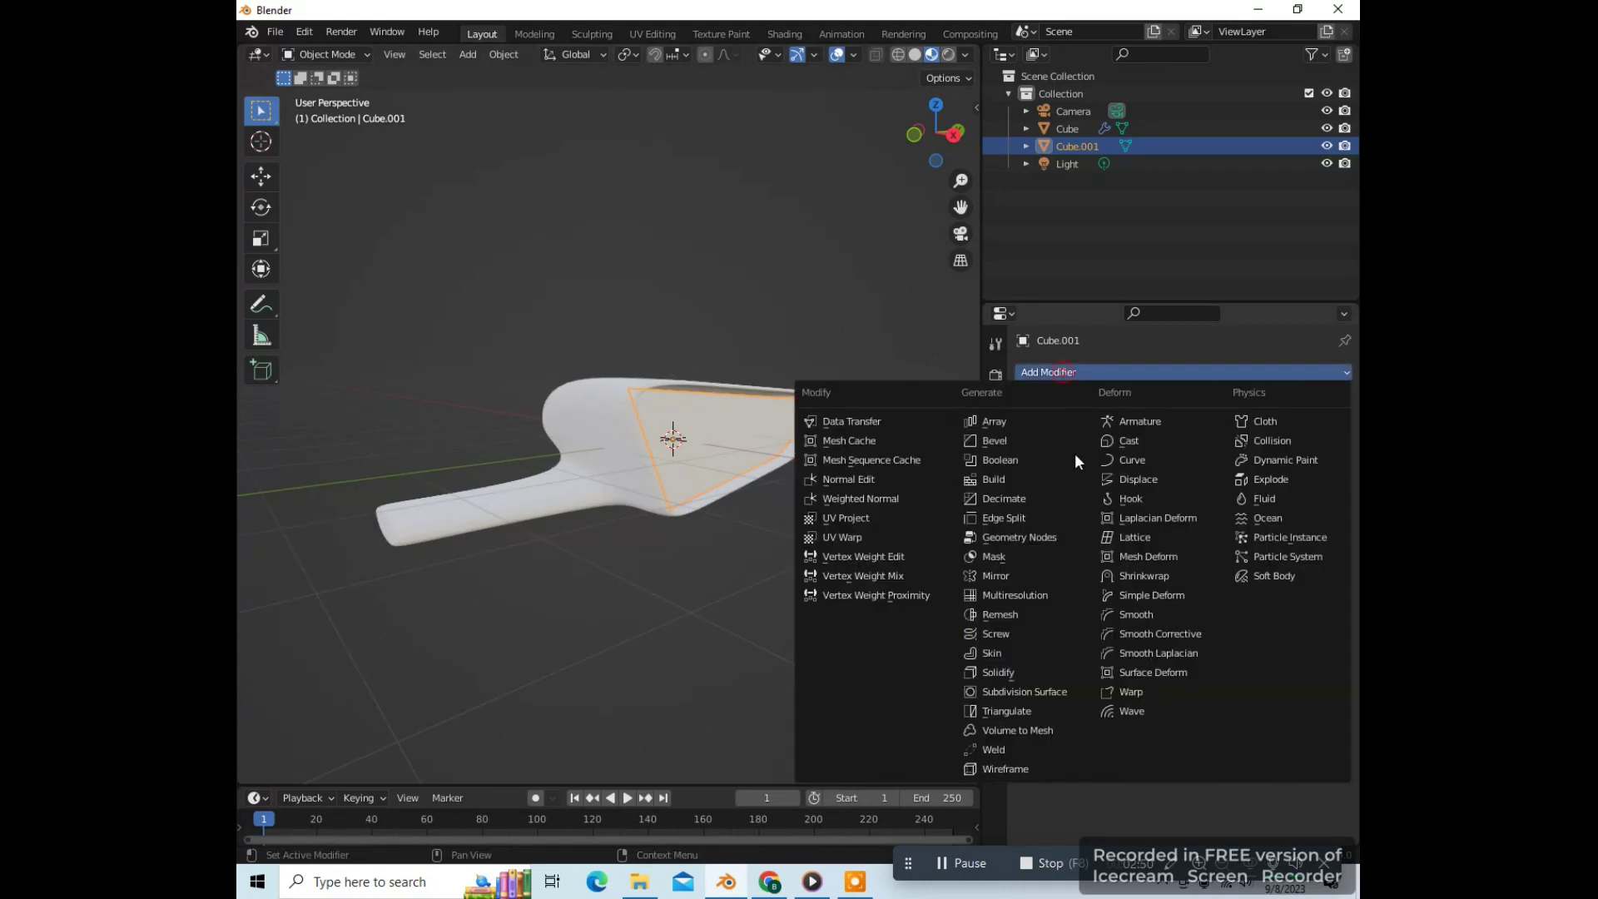
click(1026, 678)
click(1325, 448)
click(1325, 449)
click(1322, 466)
click(996, 685)
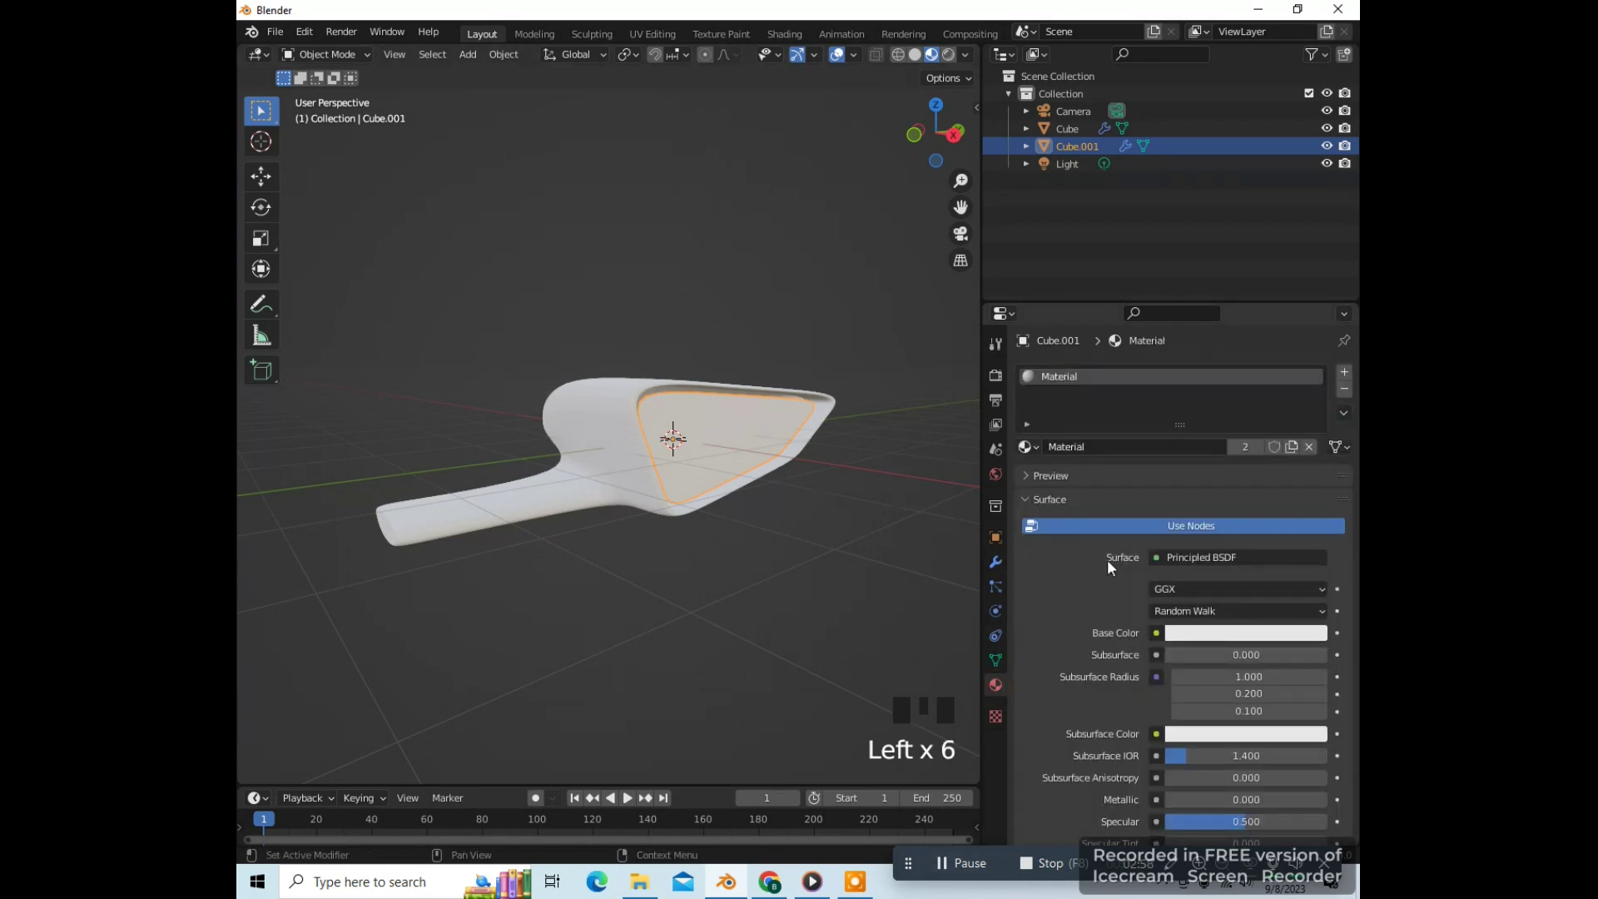
Set Cube.001's surface to Glossy BSDF with roughness 0.000 and shade it smooth
click(1161, 561)
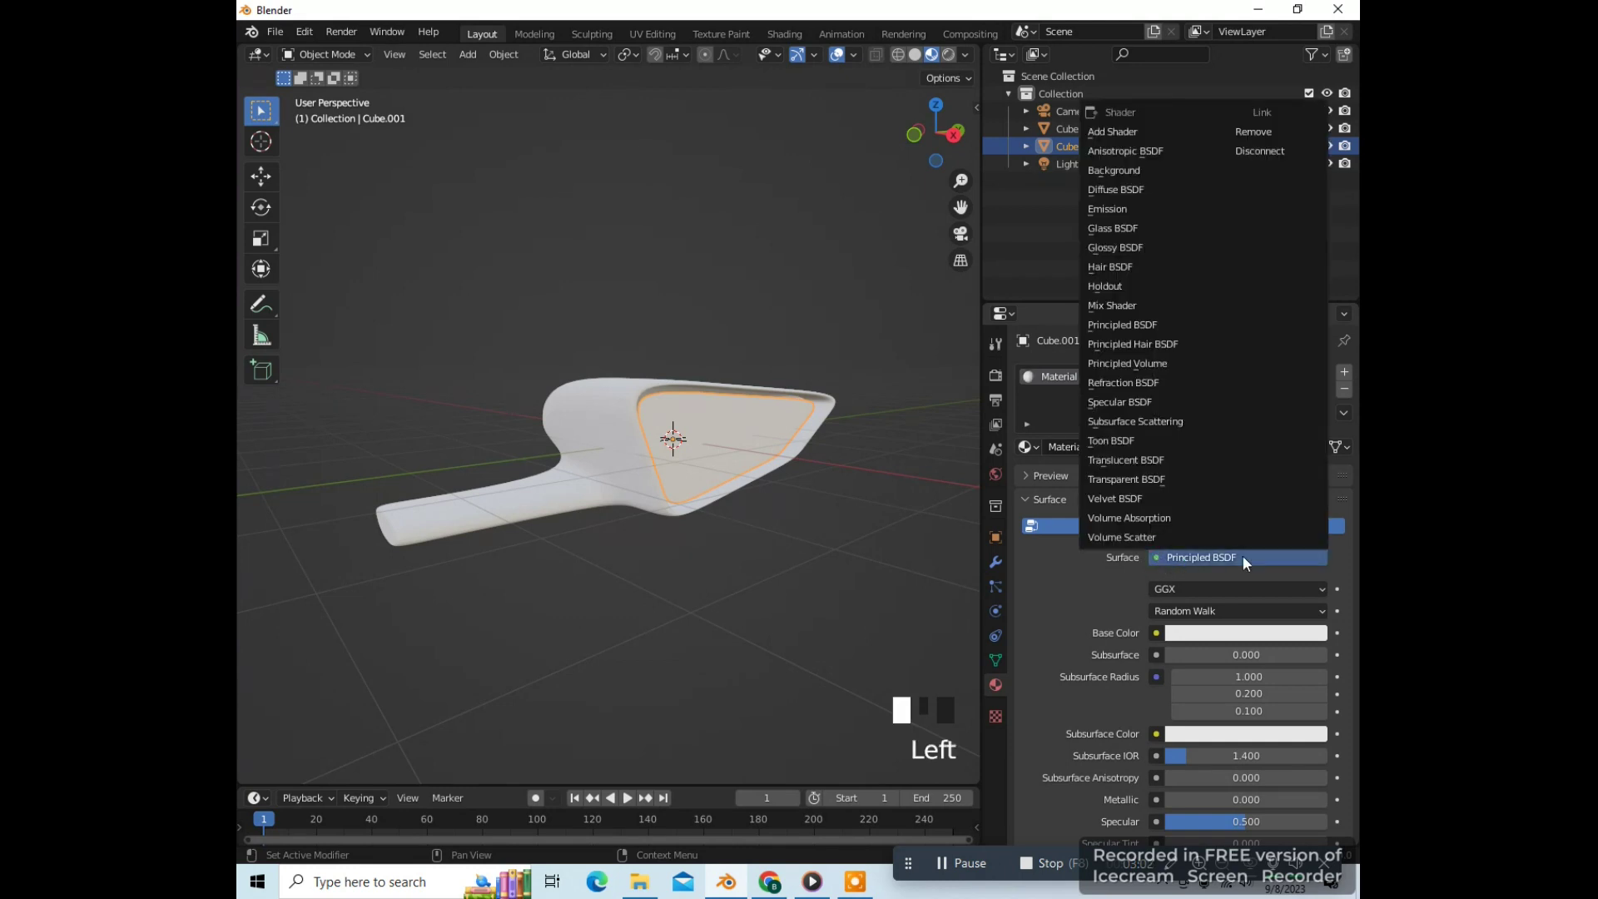
click(1115, 248)
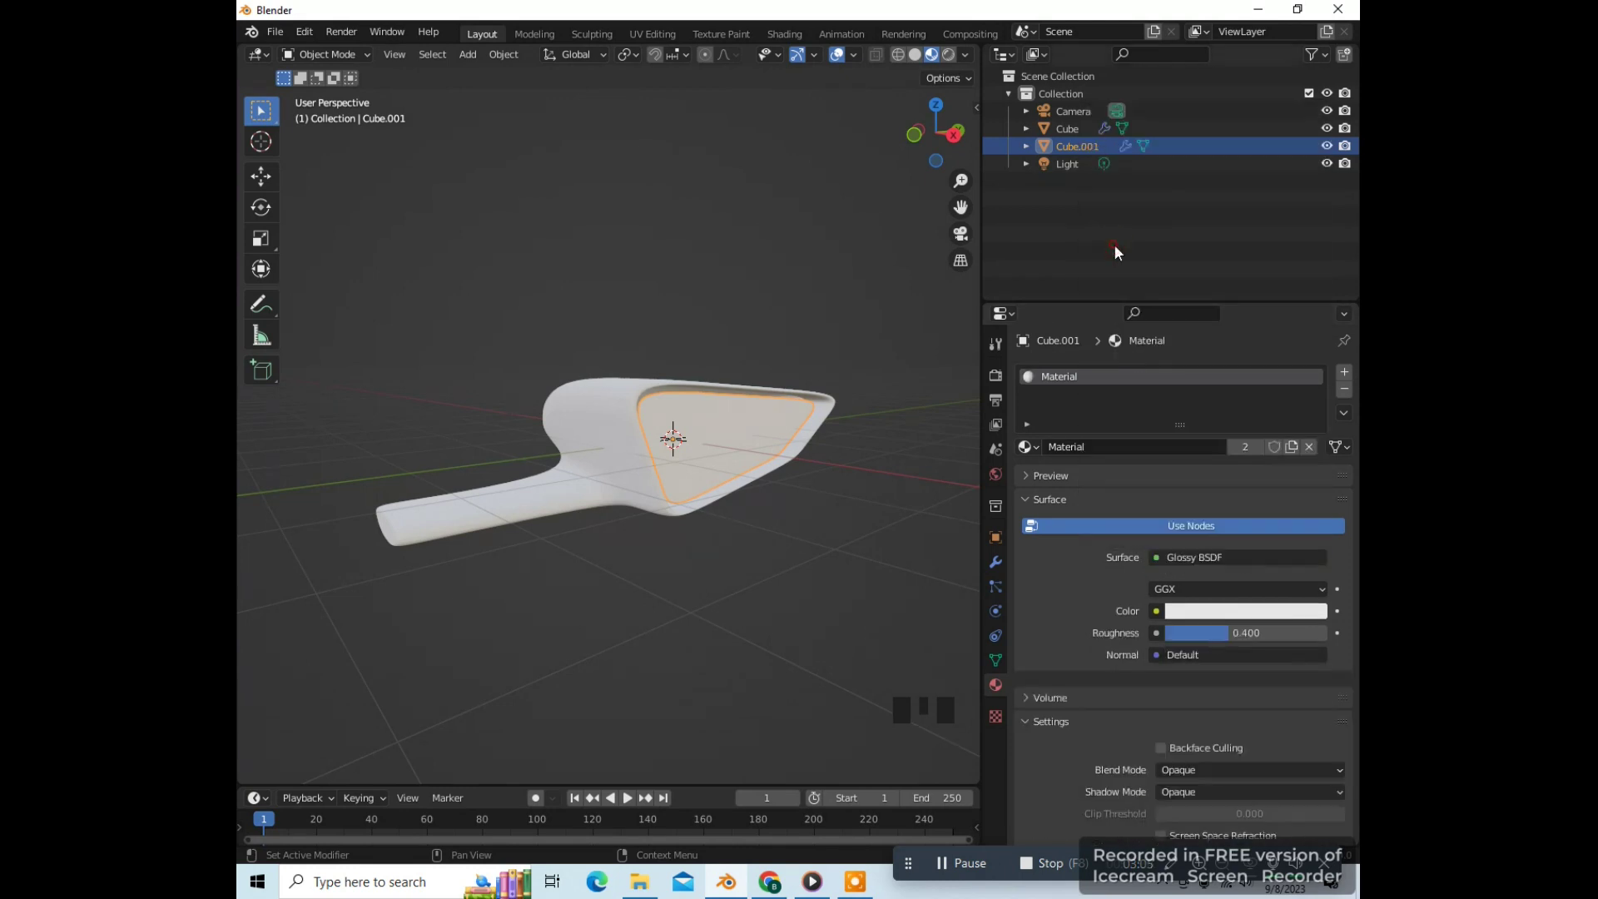
drag(1227, 629, 1159, 632)
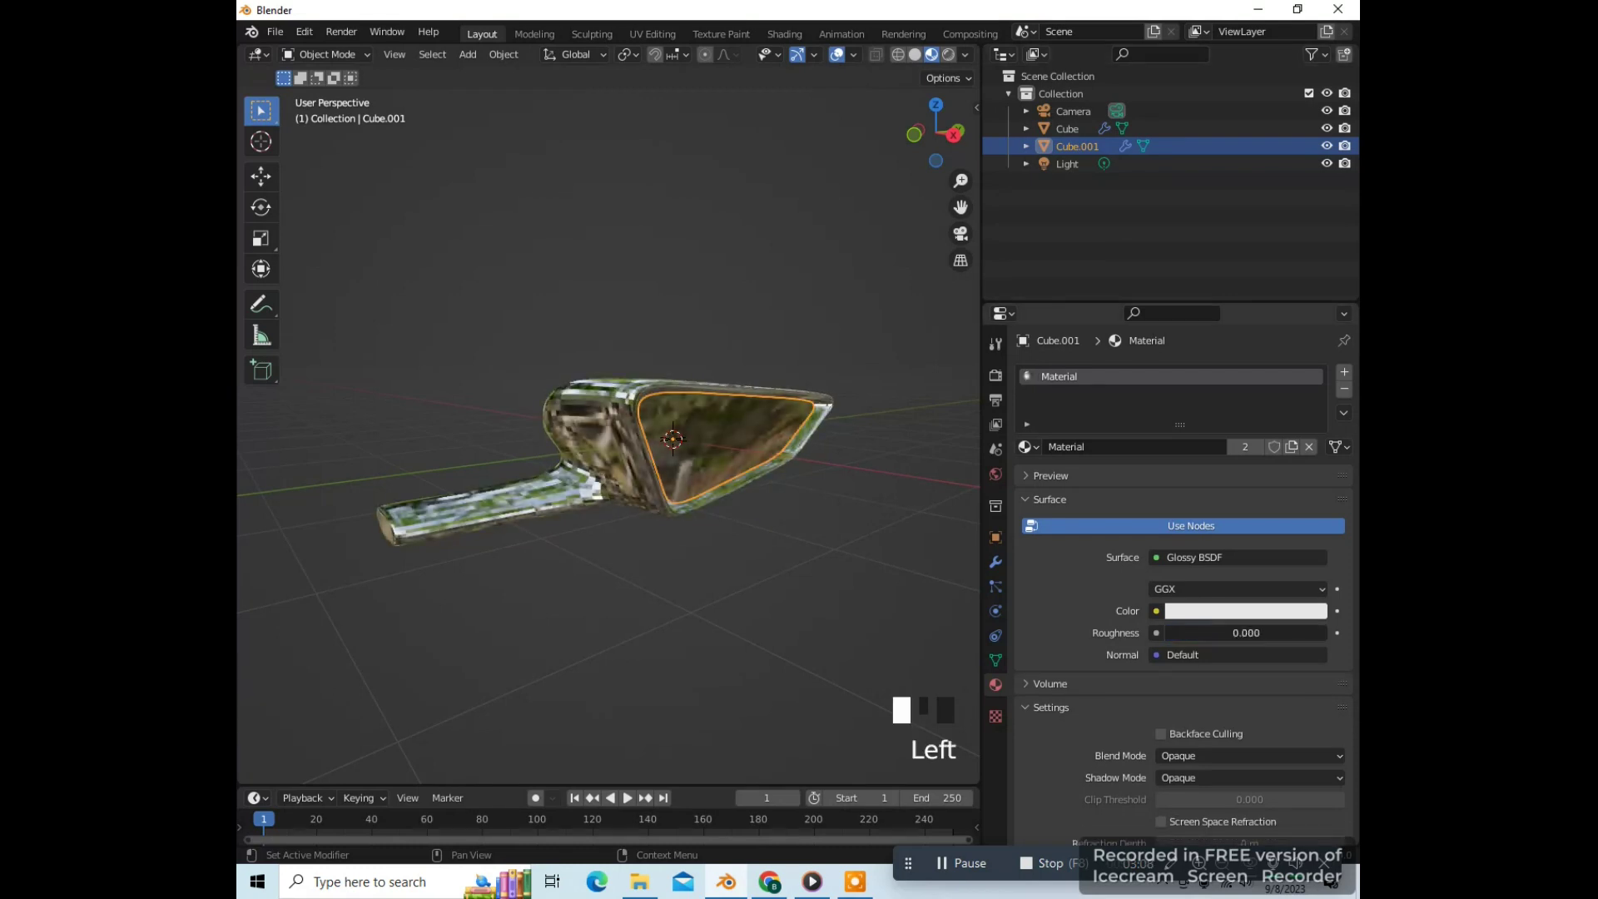
click(749, 442)
right_click(897, 486)
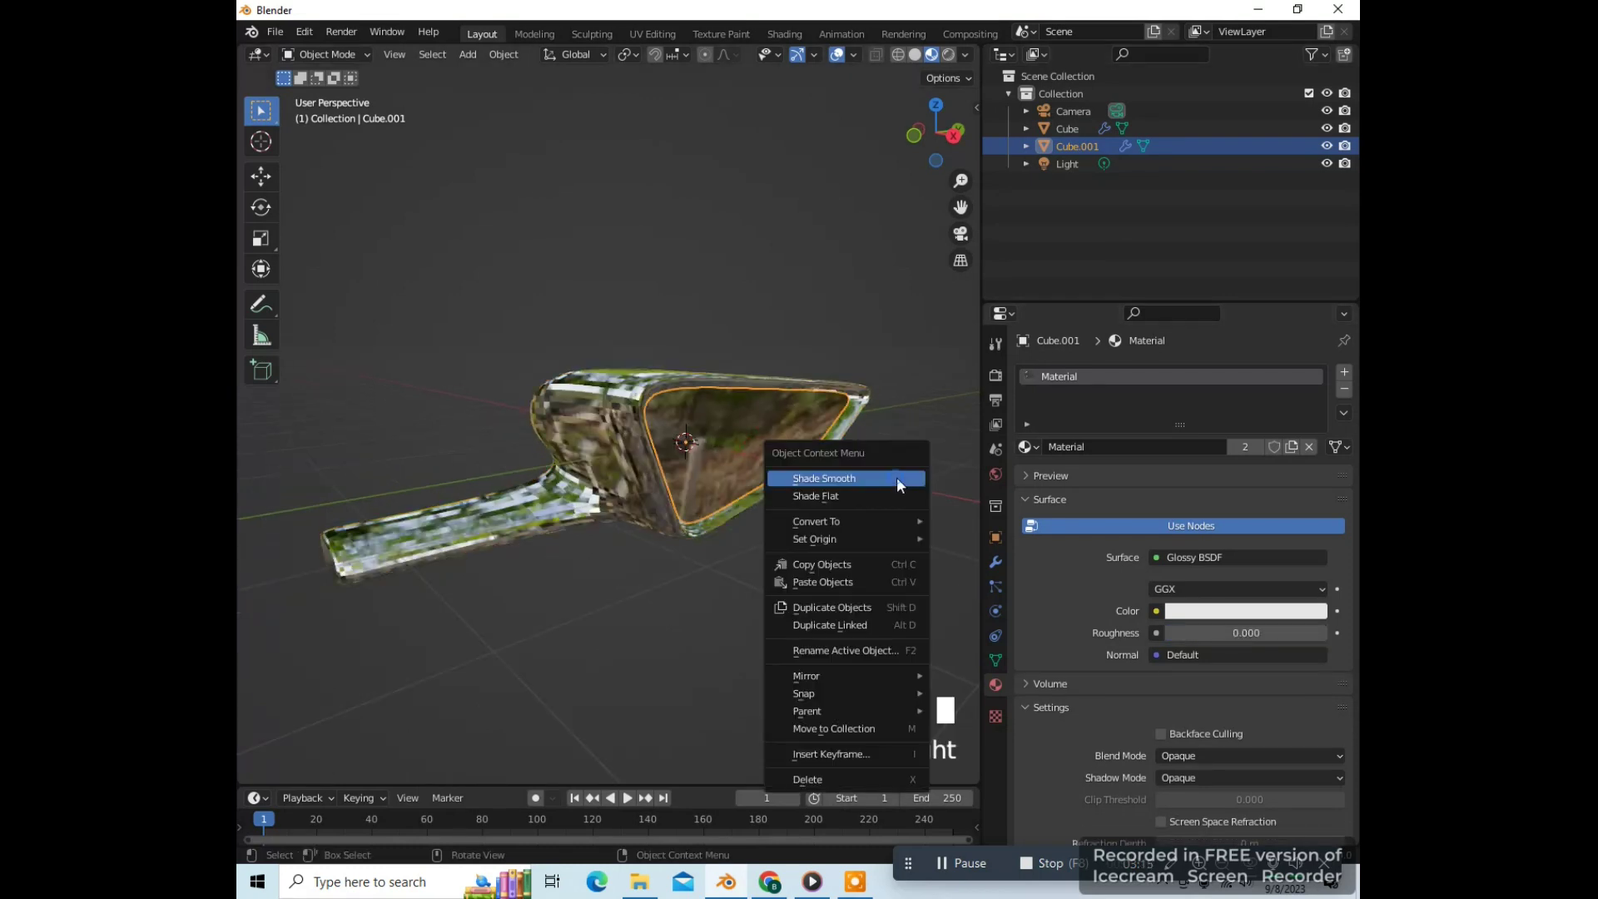
click(848, 480)
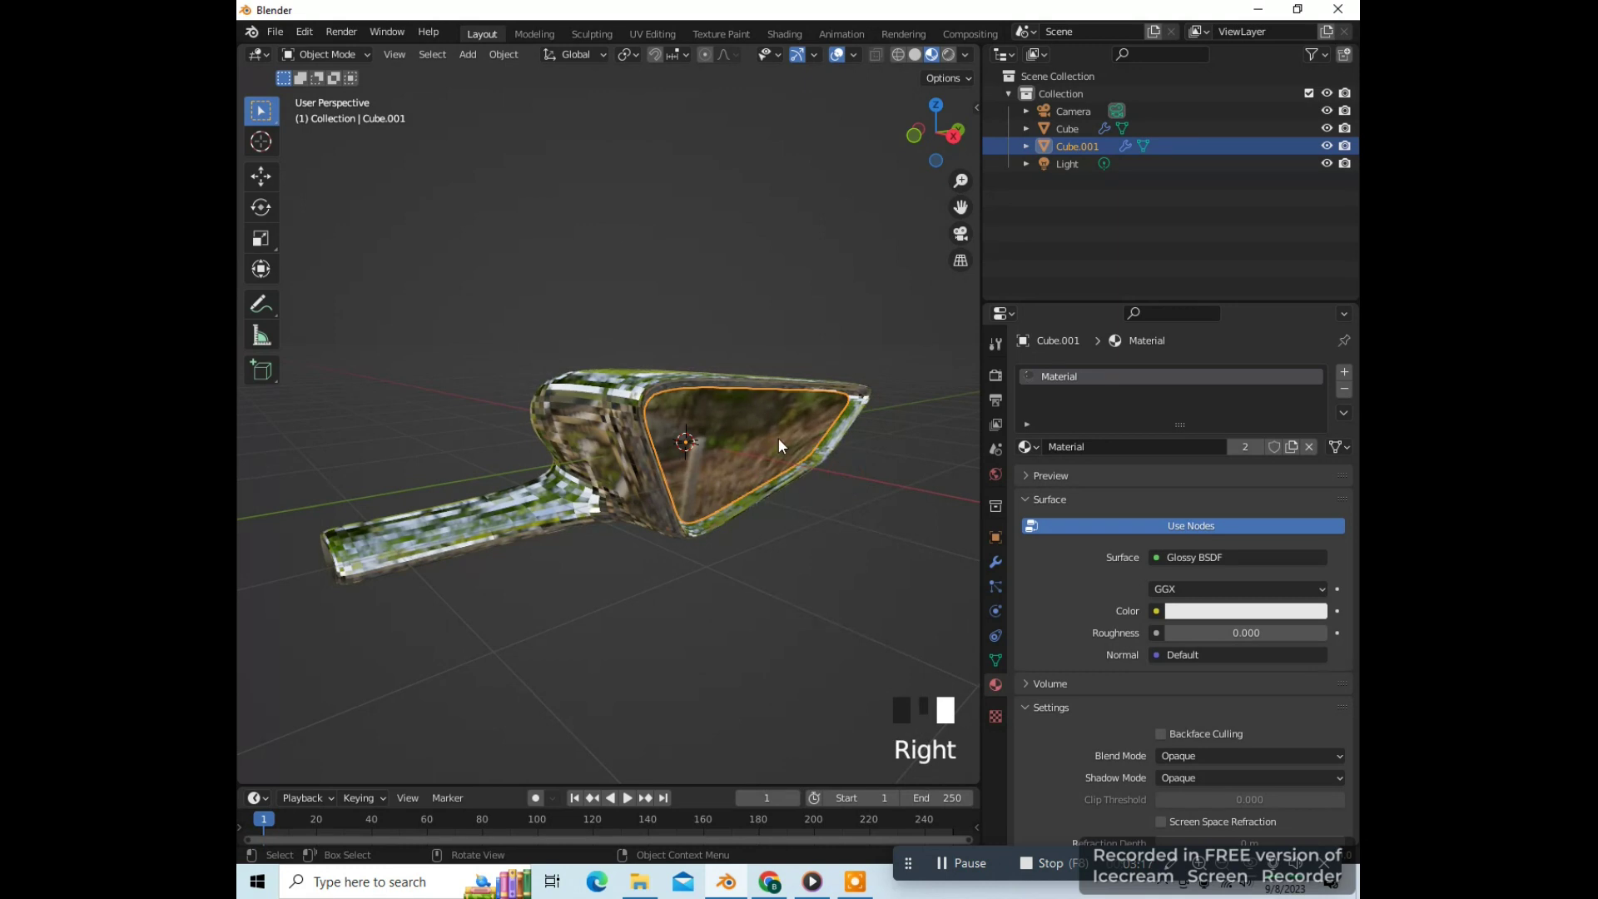
Add a second material slot to the Cube with a new Material.001 set to black base colour
click(606, 448)
middle_click(702, 593)
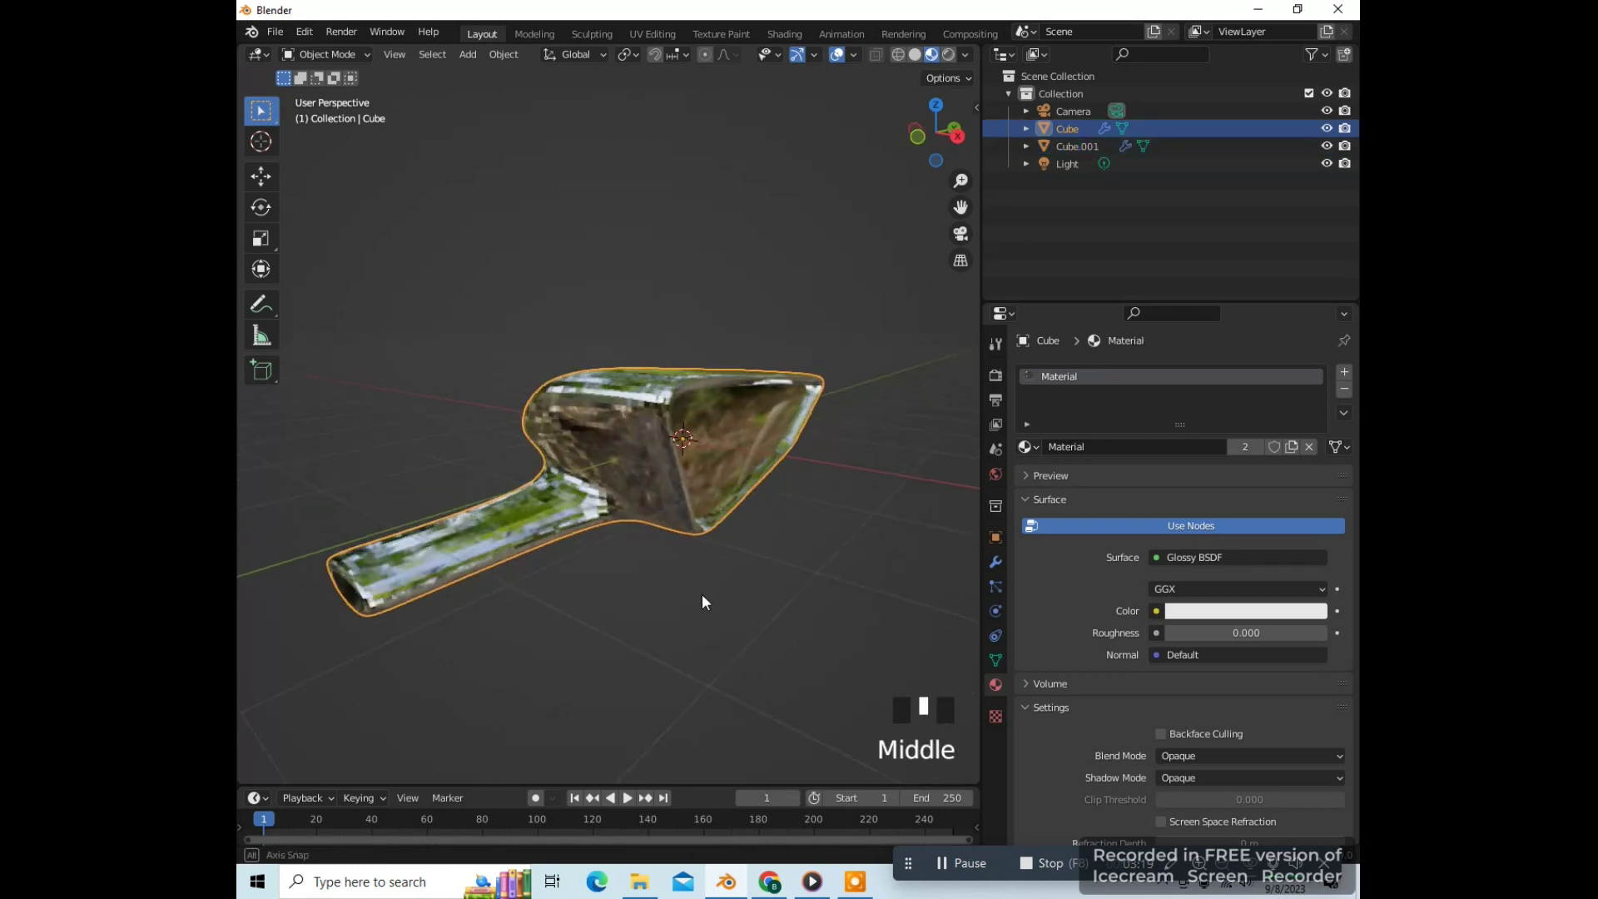
click(995, 686)
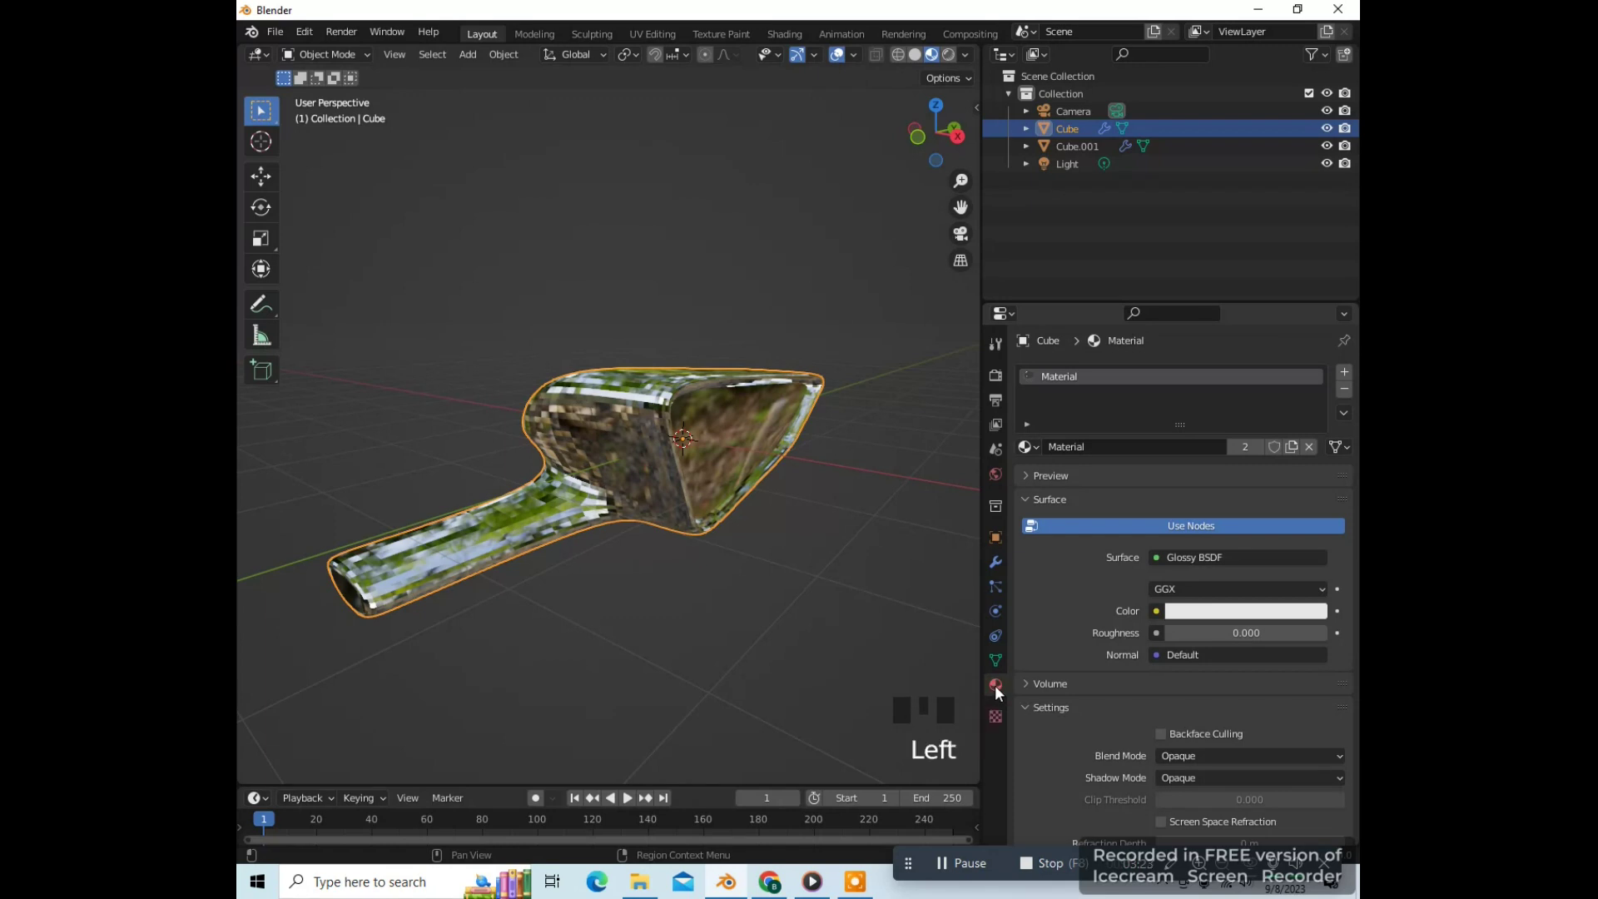
click(1345, 371)
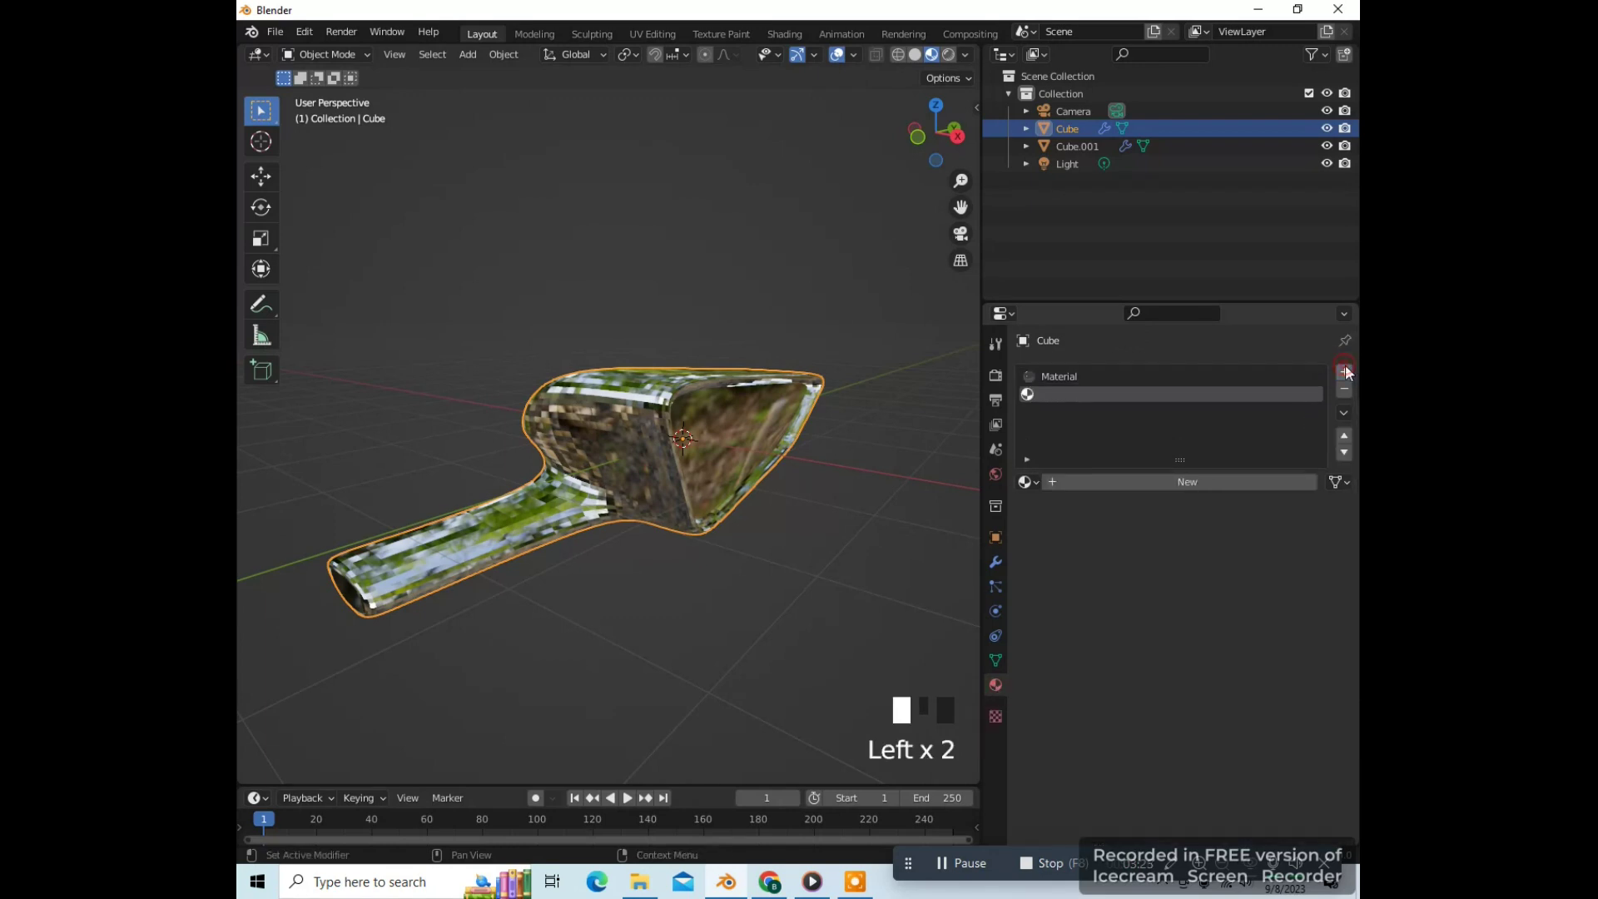
click(1169, 483)
click(1186, 669)
drag(1313, 423, 1313, 543)
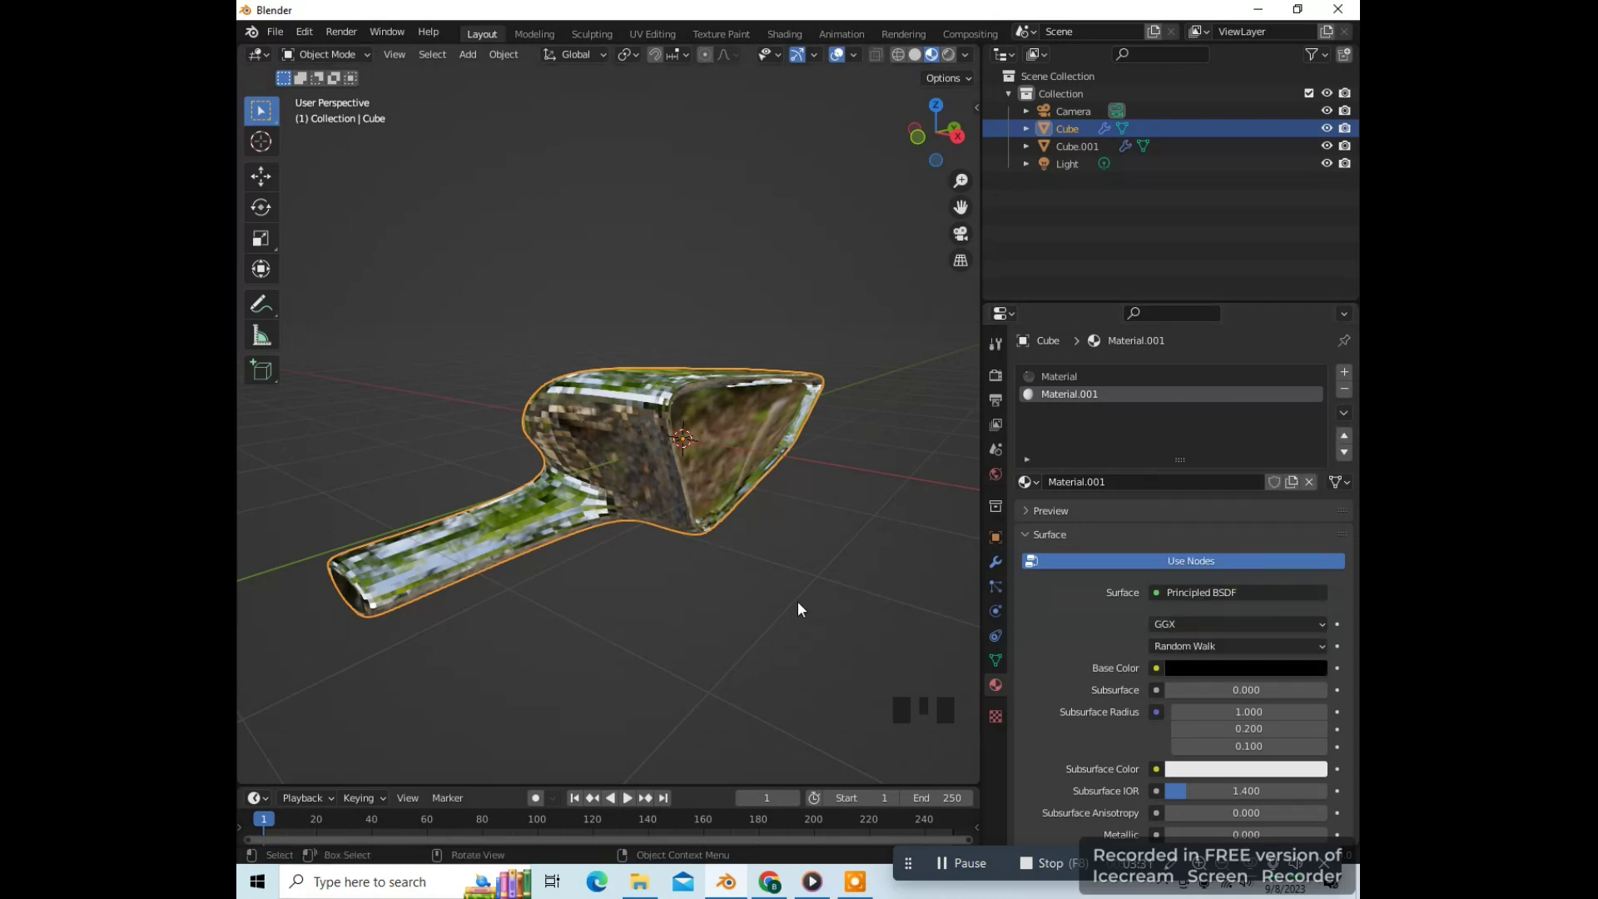
Assign Material.001 to all of the Cube's faces in Edit Mode, then view the dark body
key(Tab)
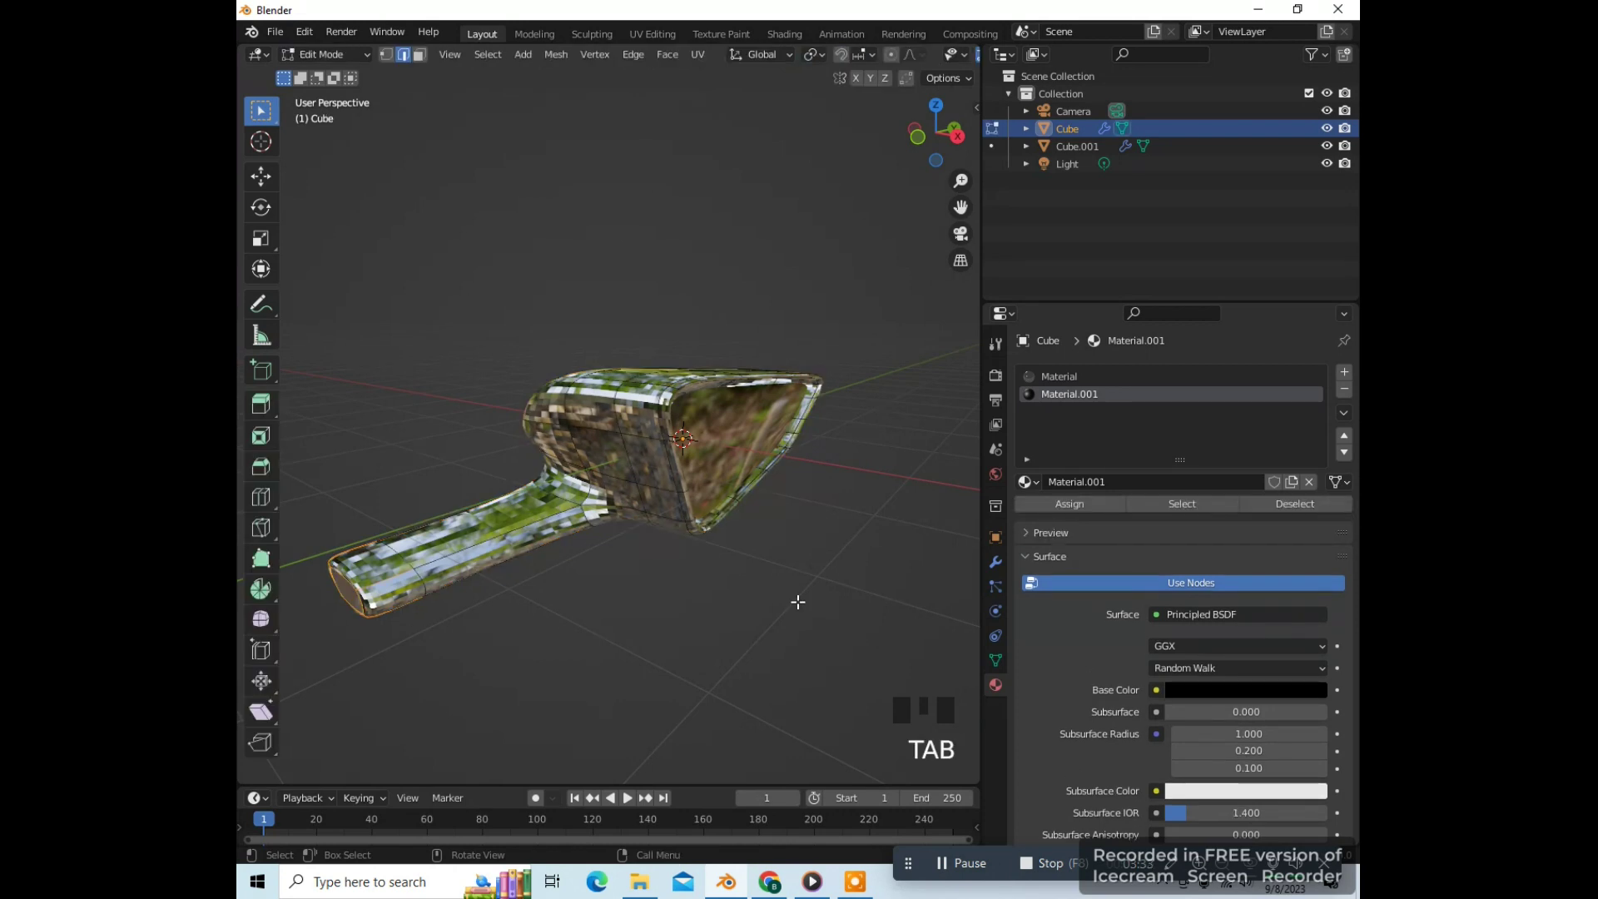
key(a)
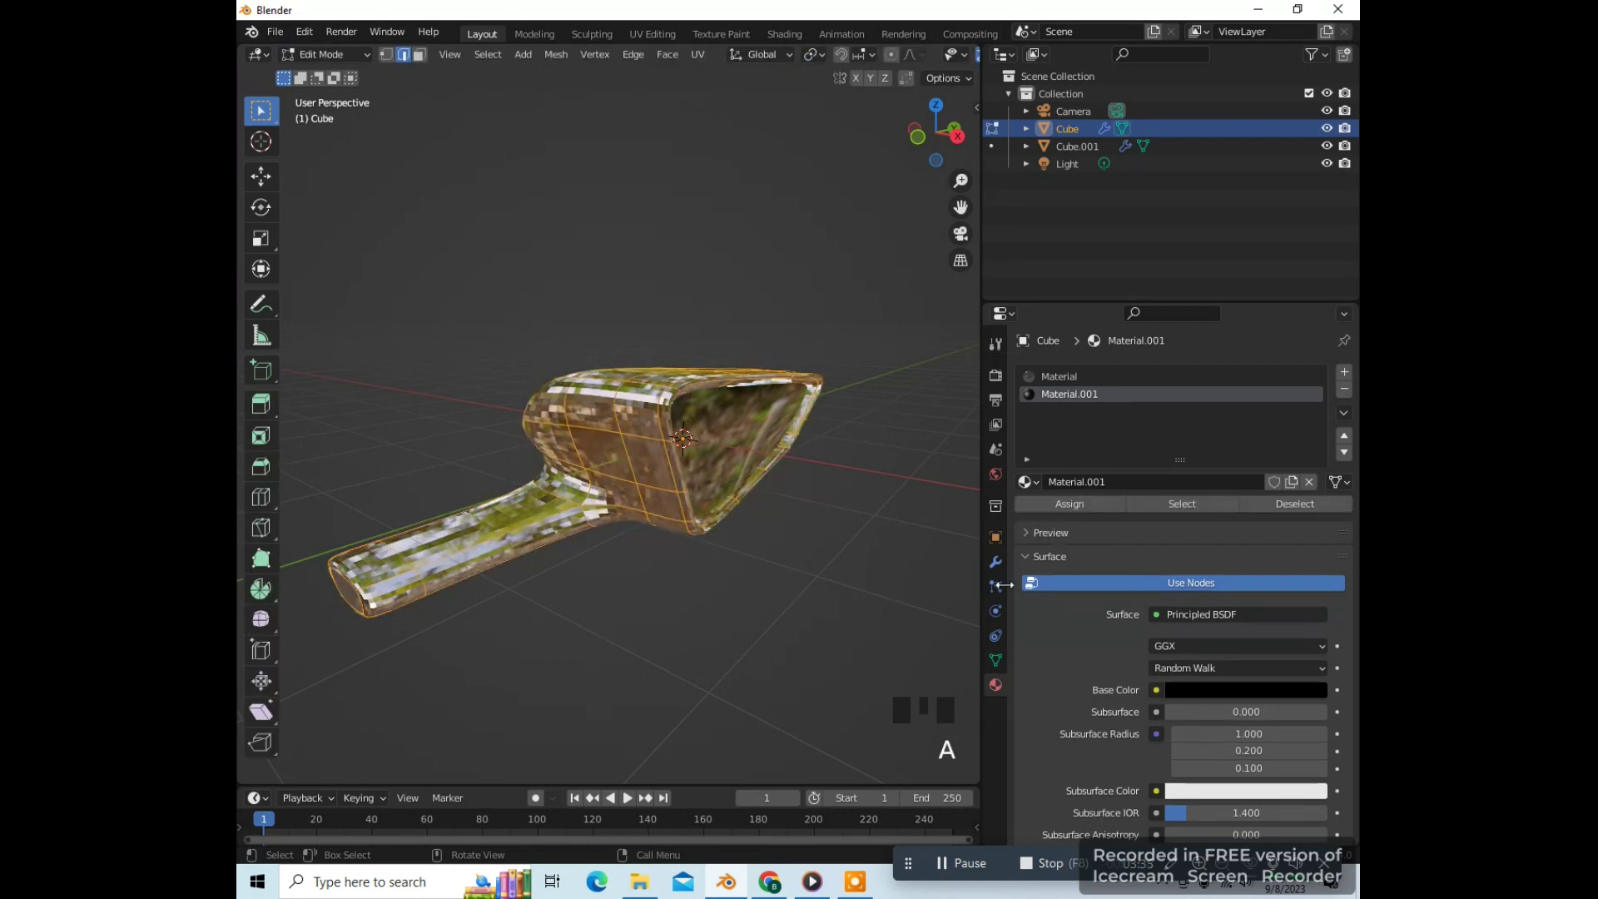
click(1071, 505)
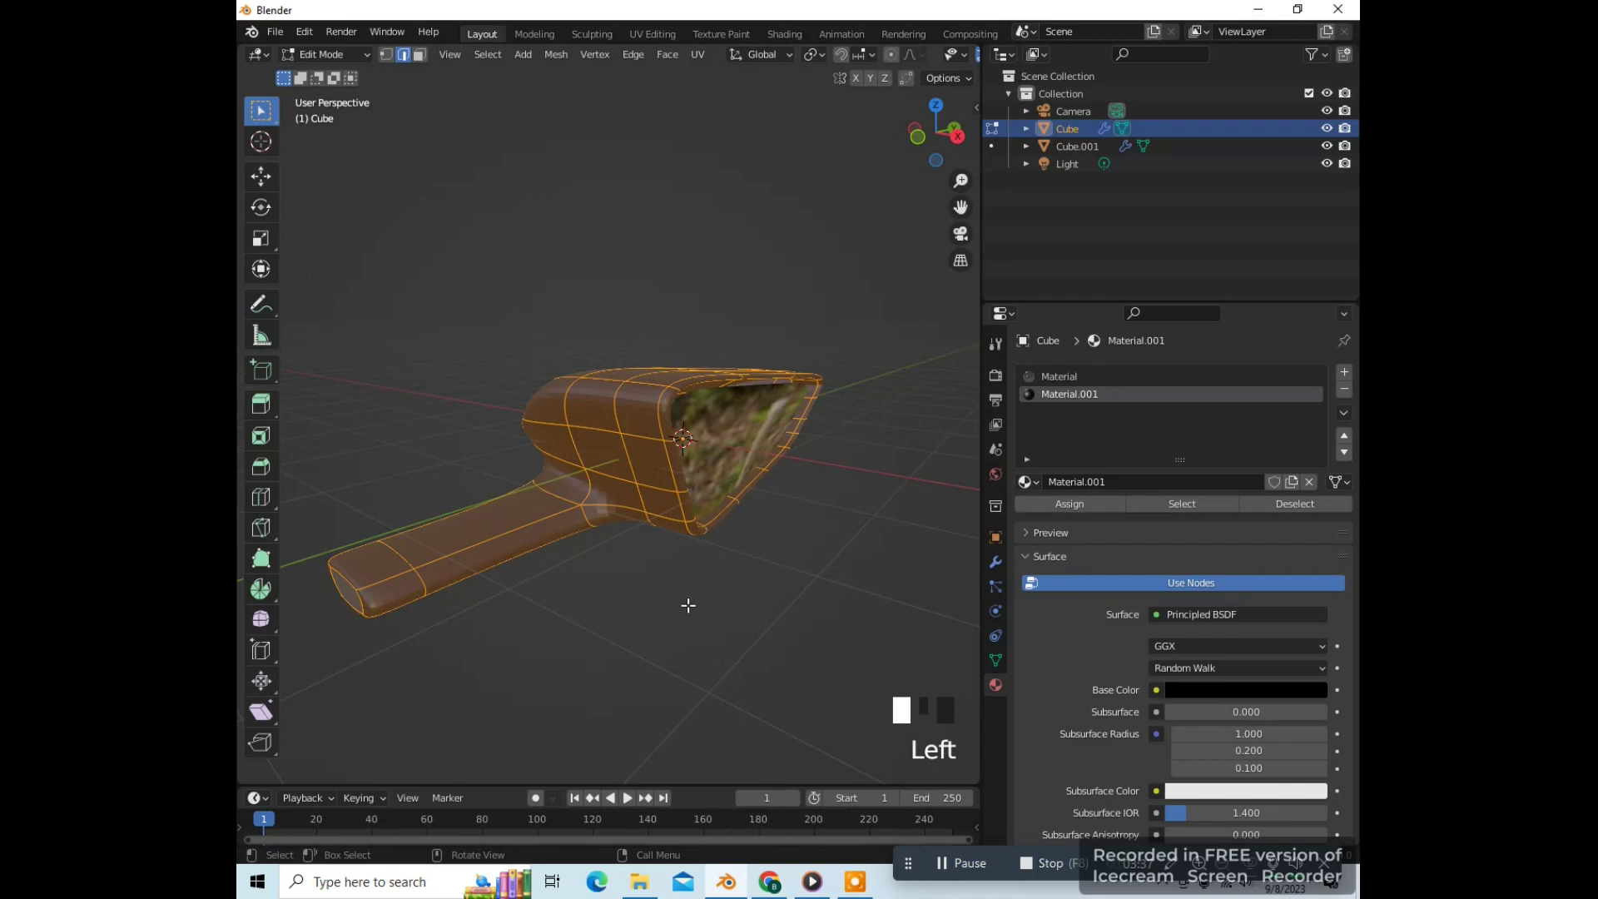
key(Tab)
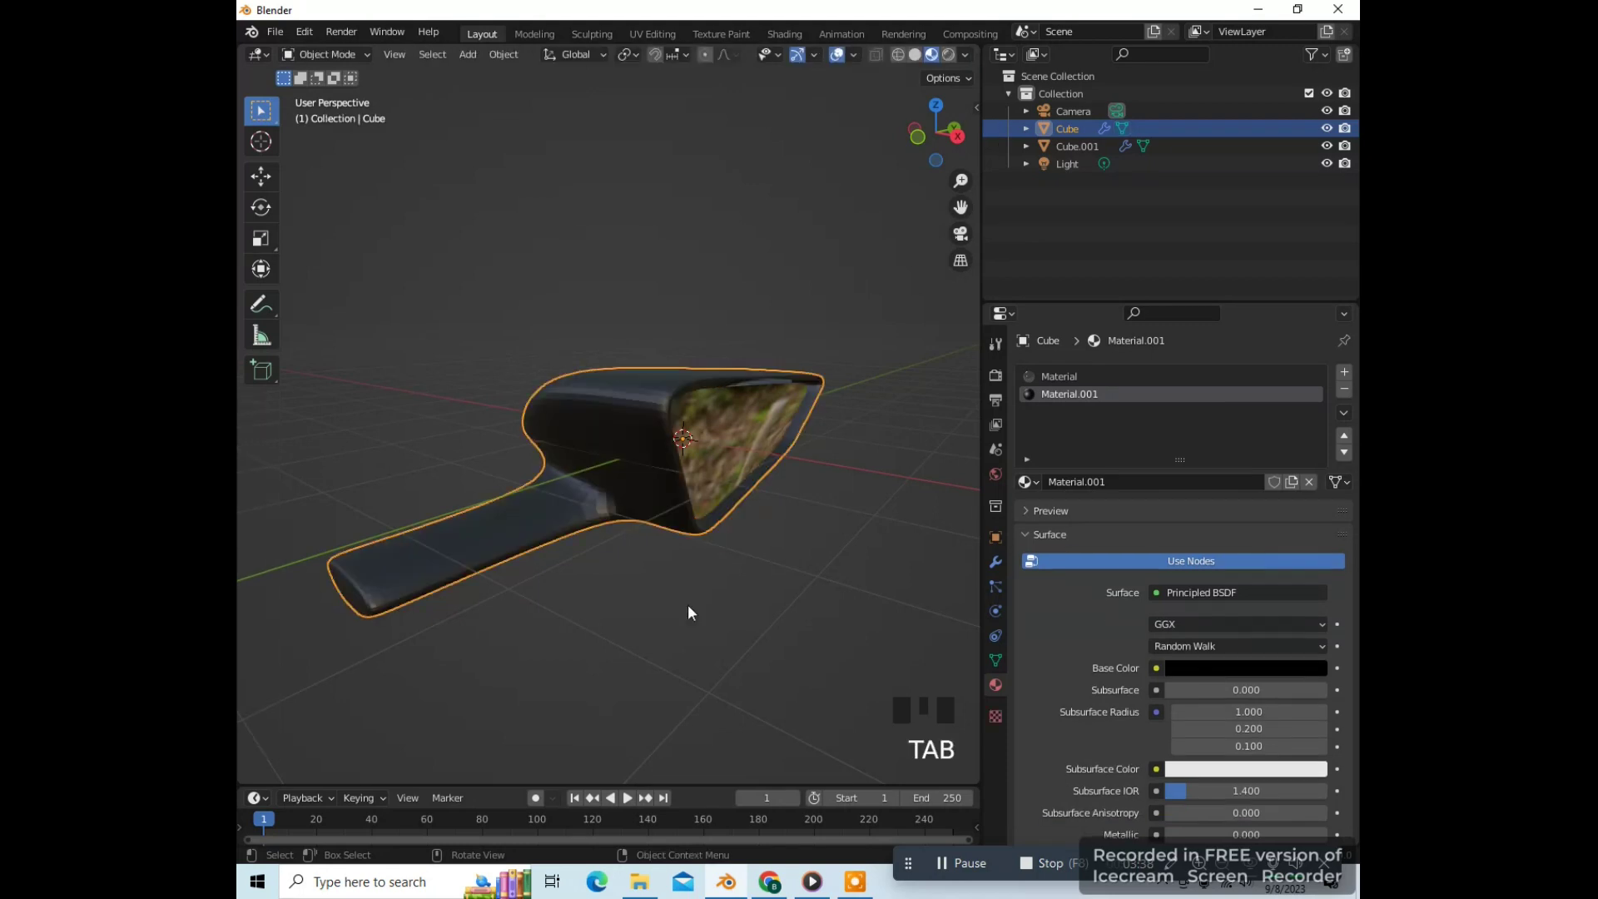
right_click(918, 431)
middle_drag(799, 556, 749, 546)
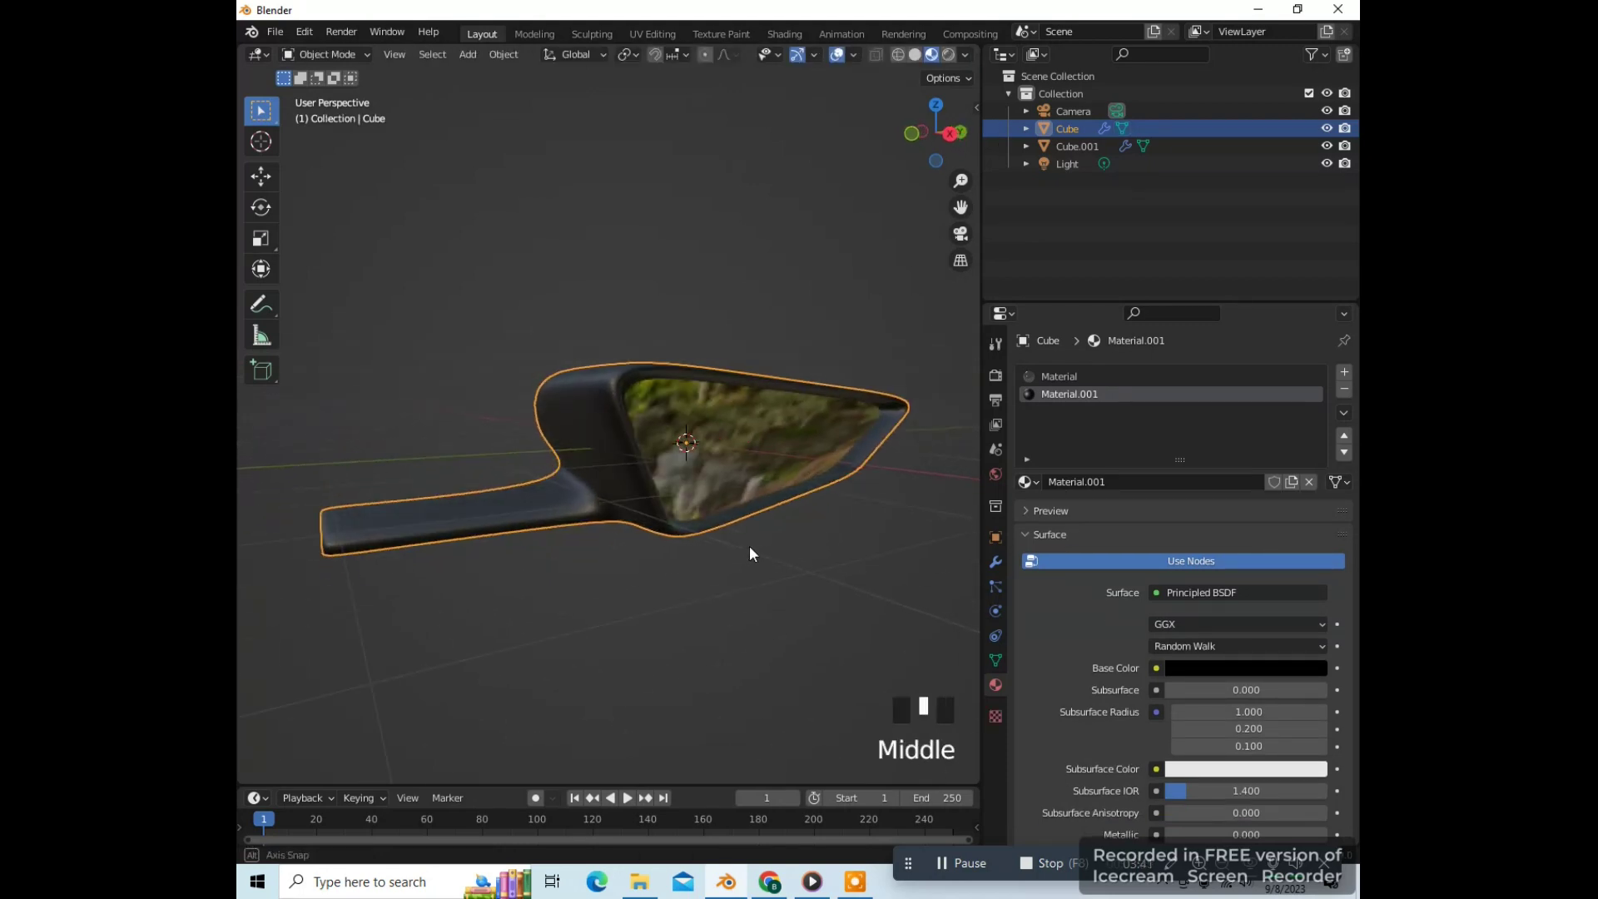